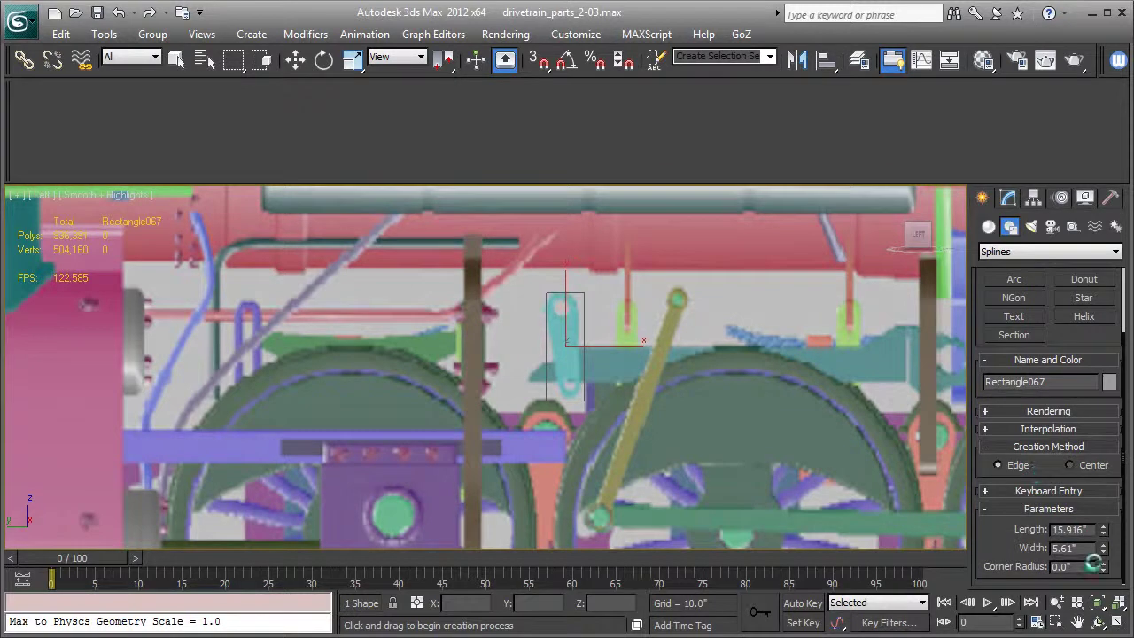
Step: Set the new rectangle's corner radius to about 2.54" and convert it to an editable spline
mouse_move(1101, 566)
left_mouse_down()
mouse_move(1091, 206)
mouse_move(1089, 341)
left_mouse_up()
left_click(1009, 199)
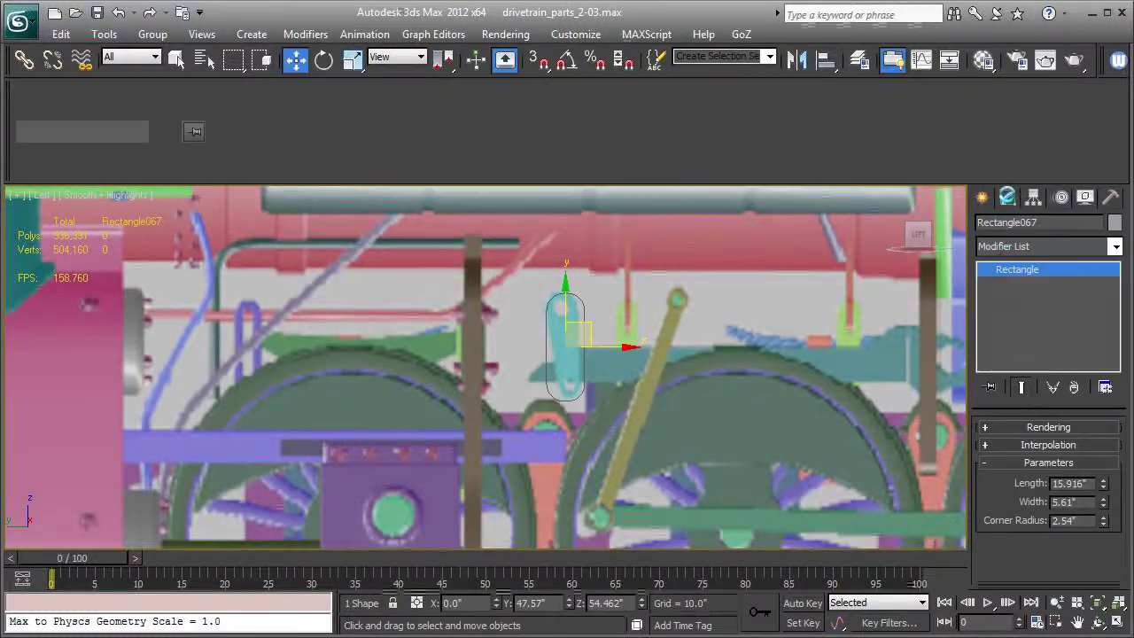
right_click(1009, 271)
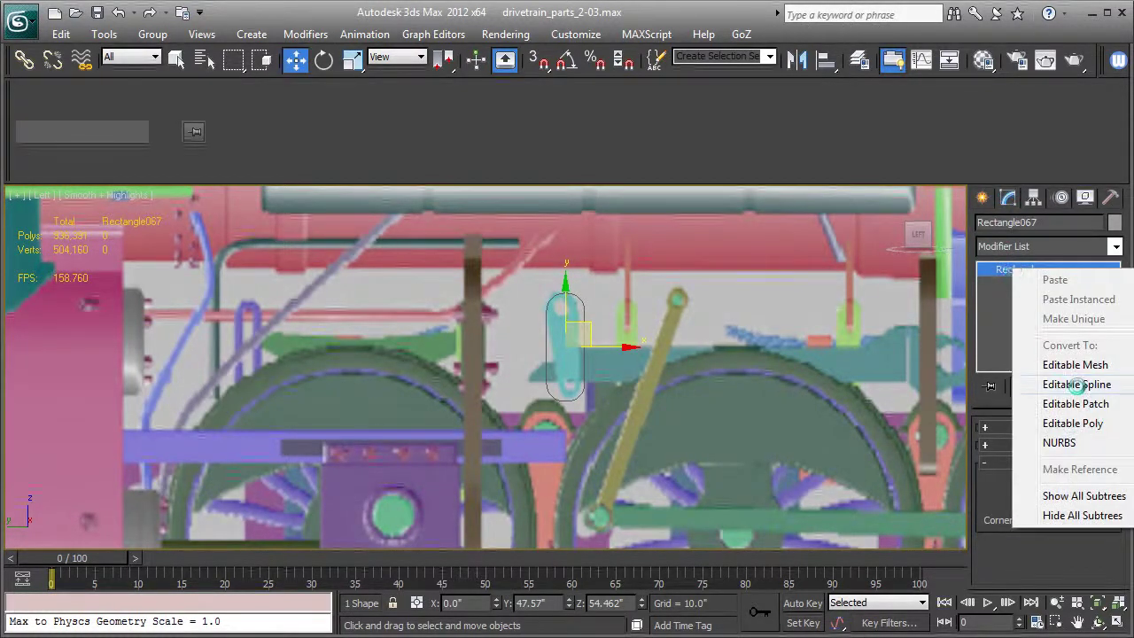
left_click(1077, 384)
Step: Weld the overlapping vertices at the top and at the bottom of the rounded outline
left_click(986, 270)
left_click(985, 285)
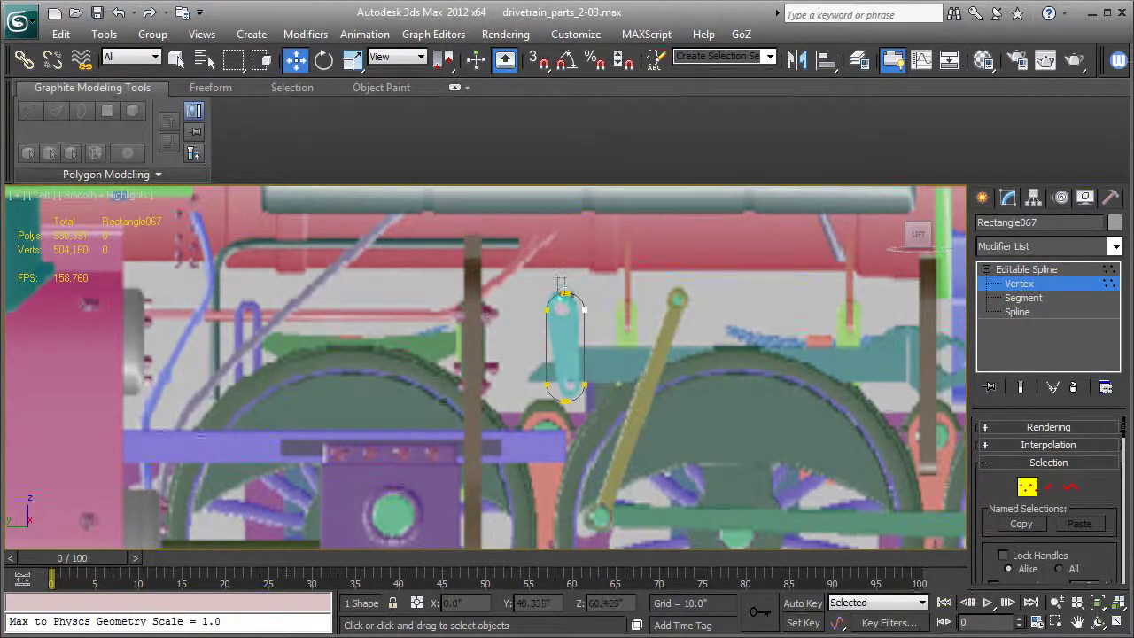
left_click_drag(571, 307, 583, 303)
scroll(999, 489, "down", 10)
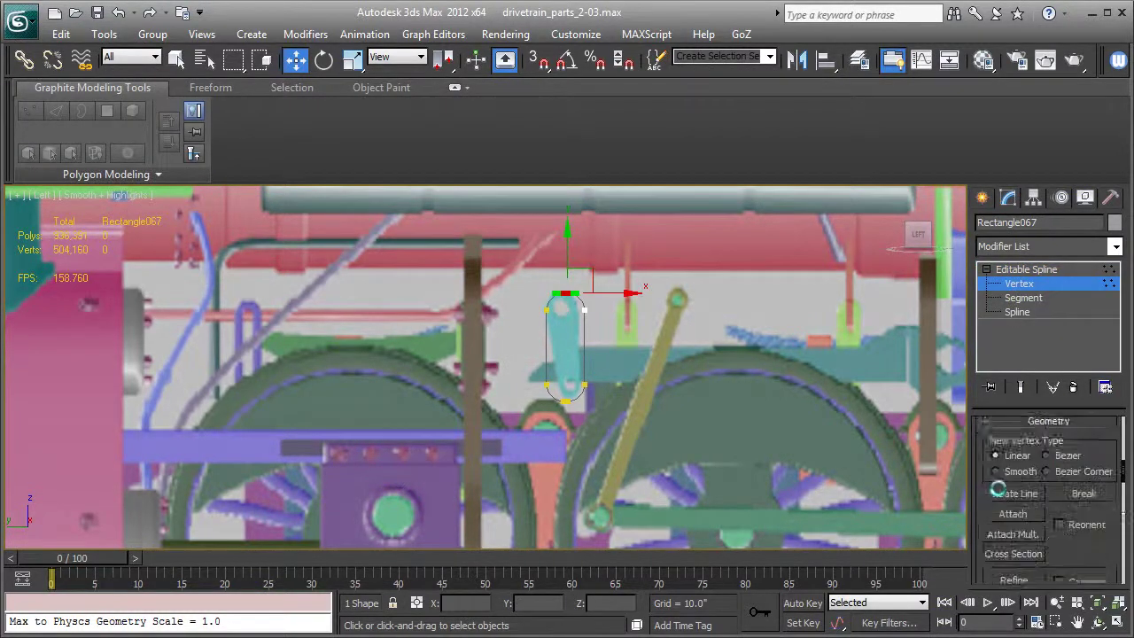
scroll(1020, 499, "down", 10)
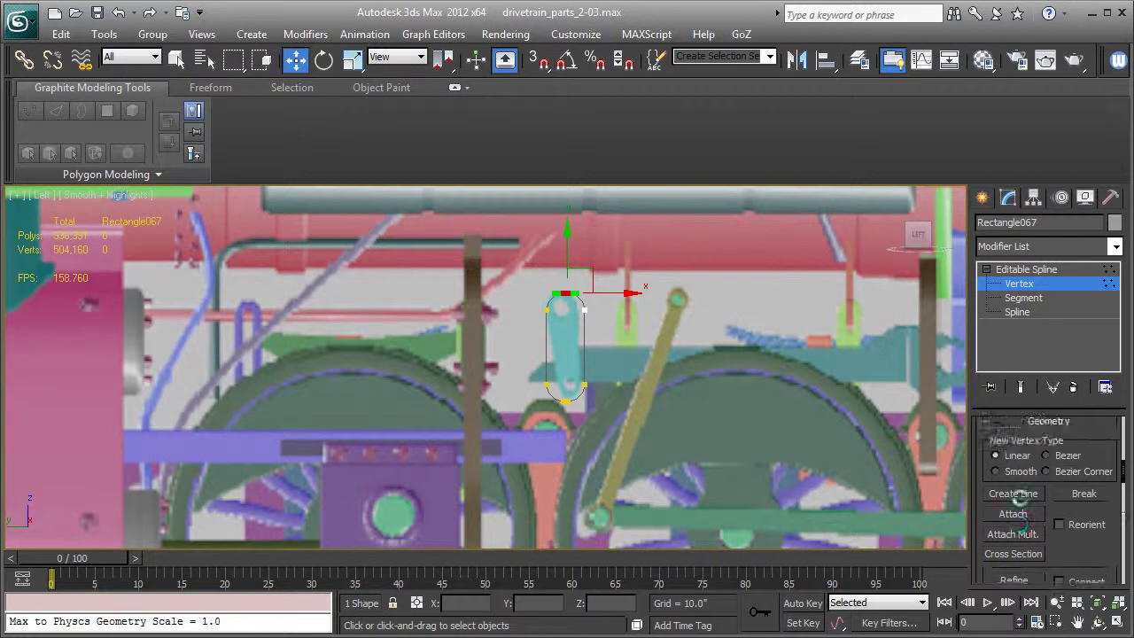
left_click(1013, 432)
left_click_drag(547, 404, 592, 425)
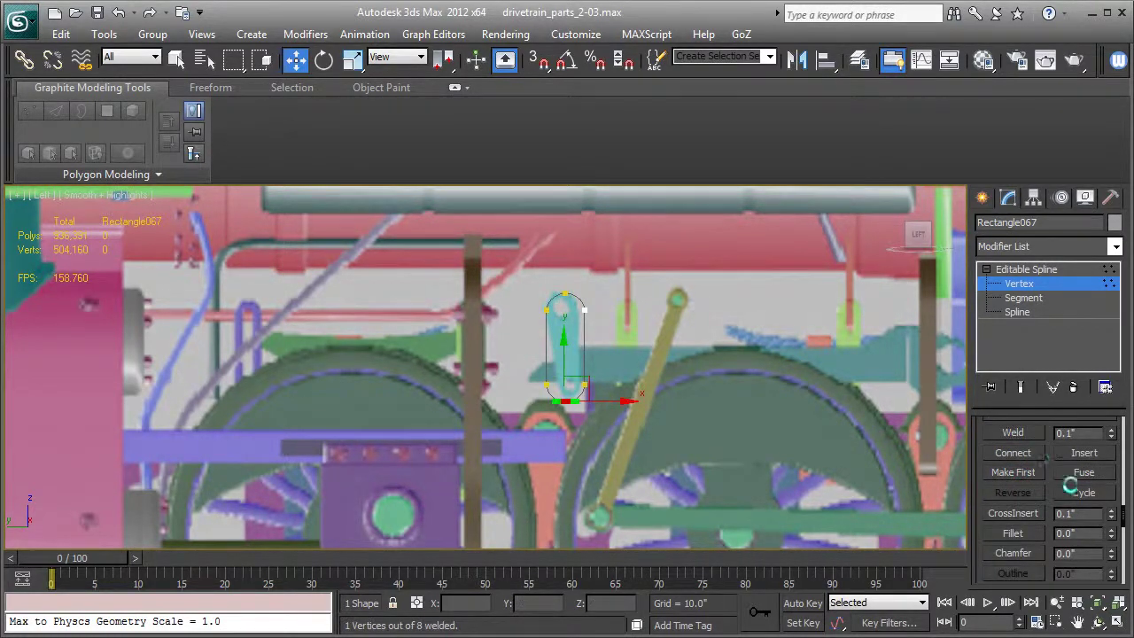
left_click(1019, 432)
Step: Move the lower and upper side vertices inward so the outline tapers downward like the link in the reference
scroll(470, 232, "up", 2)
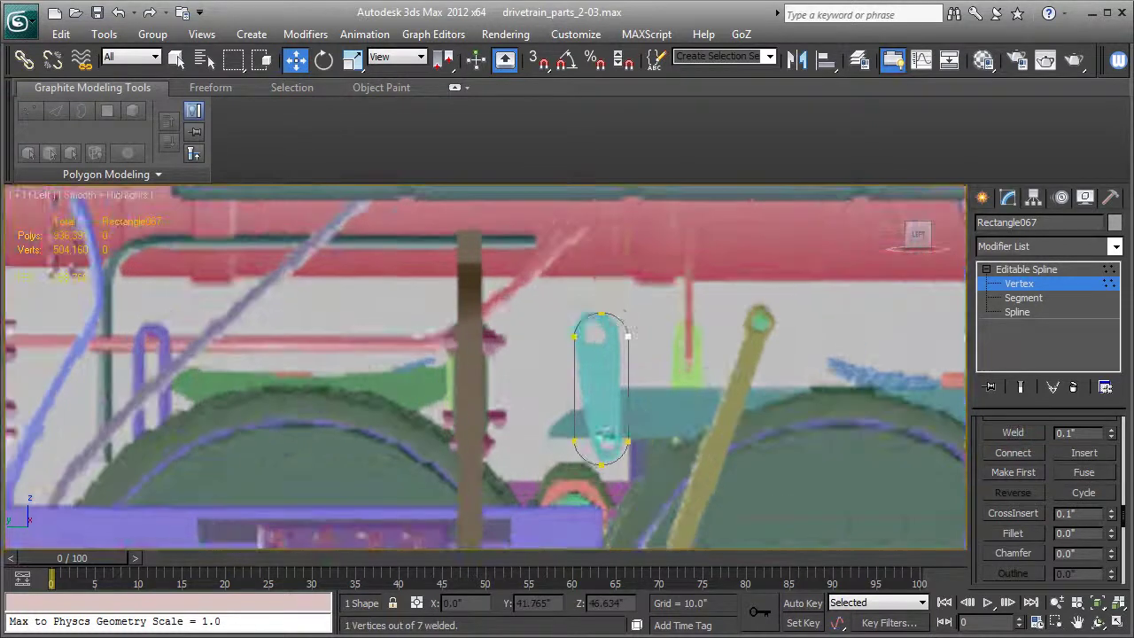
scroll(626, 329, "up", 2)
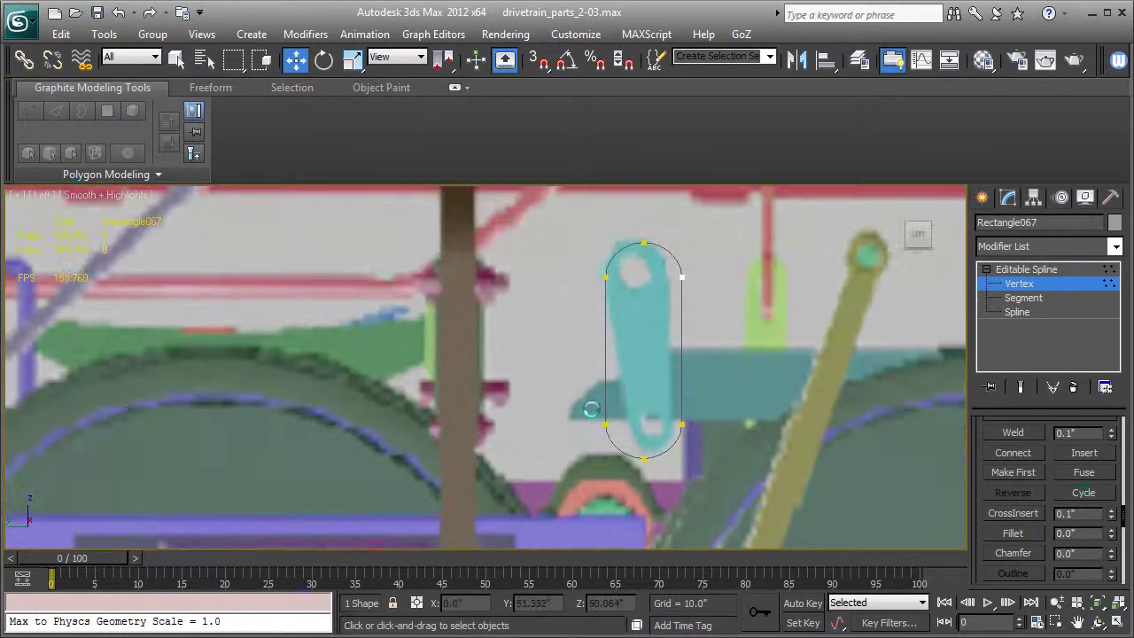
left_click_drag(556, 404, 661, 427)
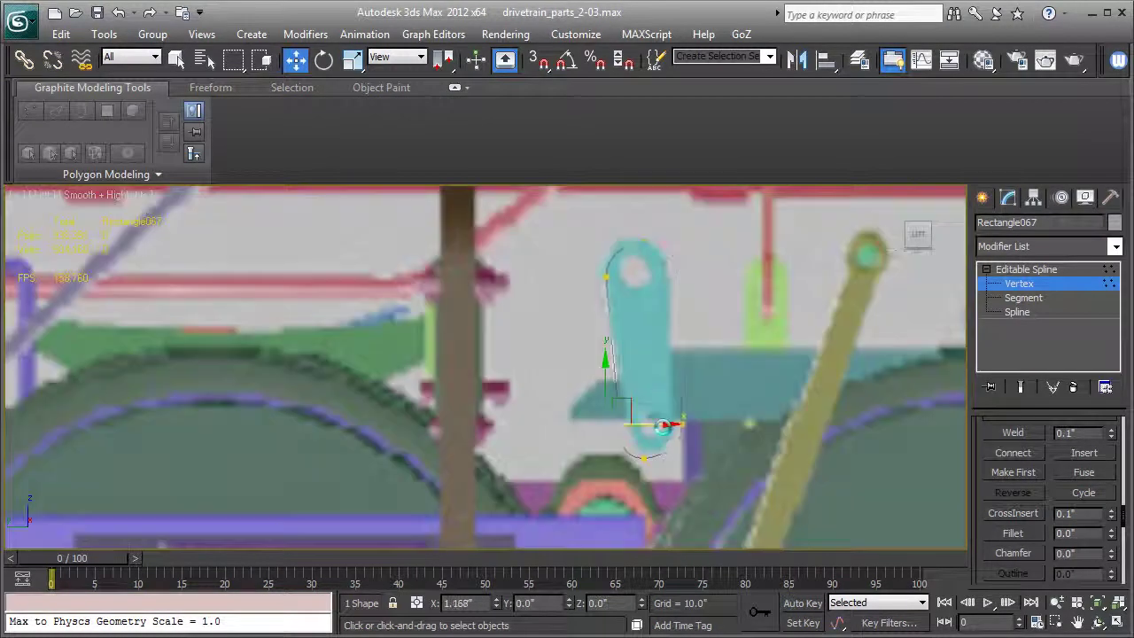
left_click(682, 431)
left_click_drag(719, 424, 705, 423)
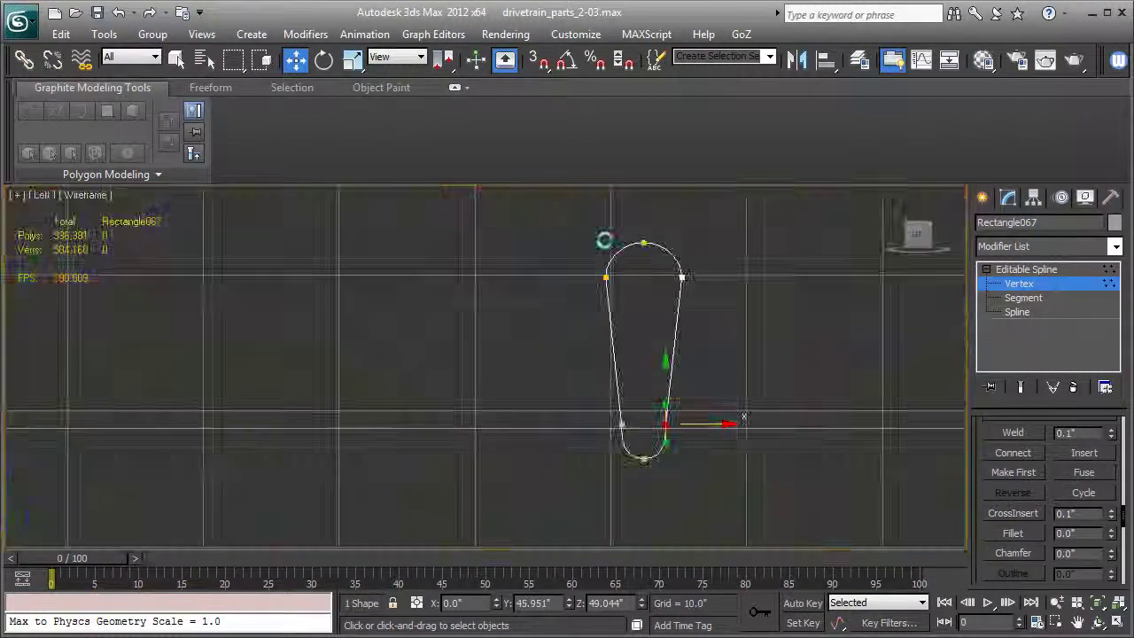
left_click_drag(559, 227, 622, 296)
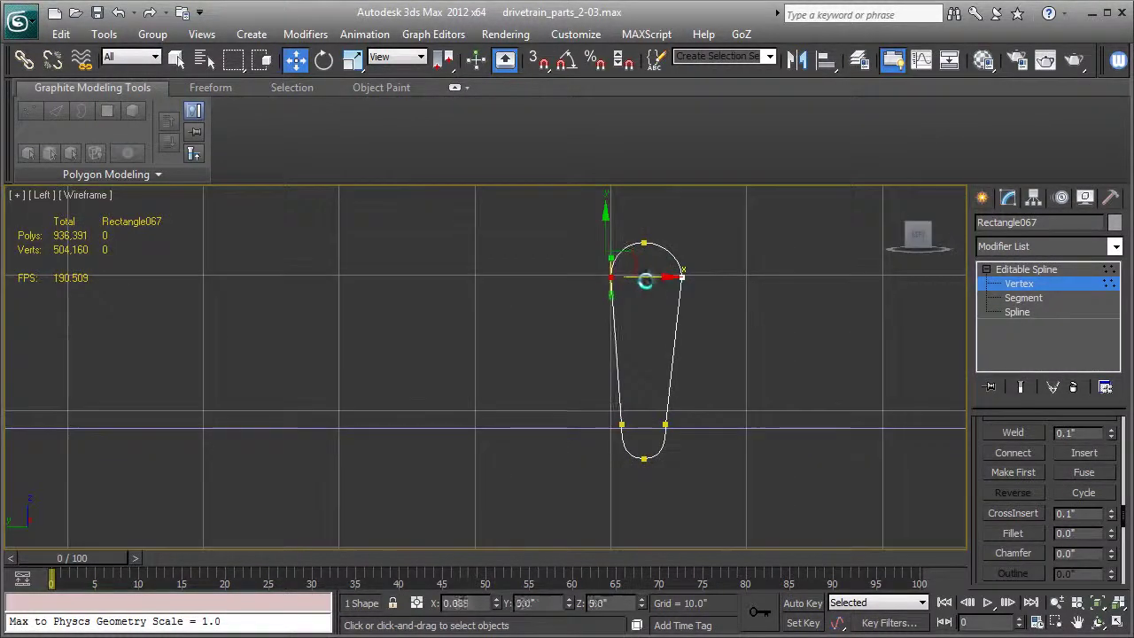
left_click_drag(696, 293, 652, 247)
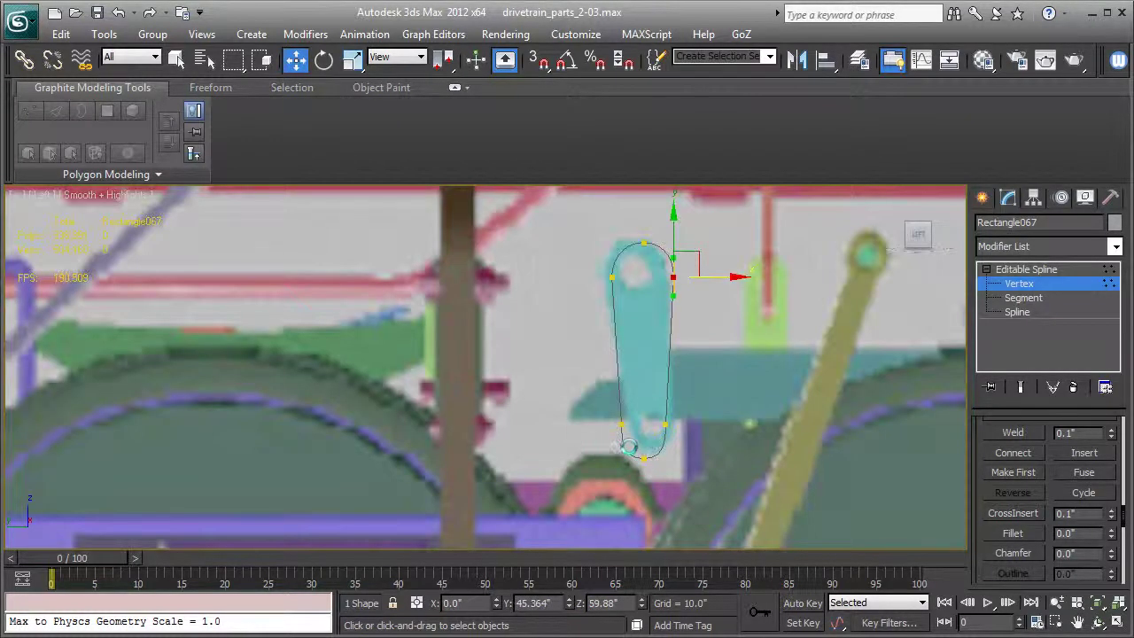
Step: Raise the outline's bottom vertex slightly, shorten its Bezier handles to round the lower end, and finish vertex editing
left_click(630, 449)
left_click_drag(645, 422, 646, 417)
left_click(689, 457)
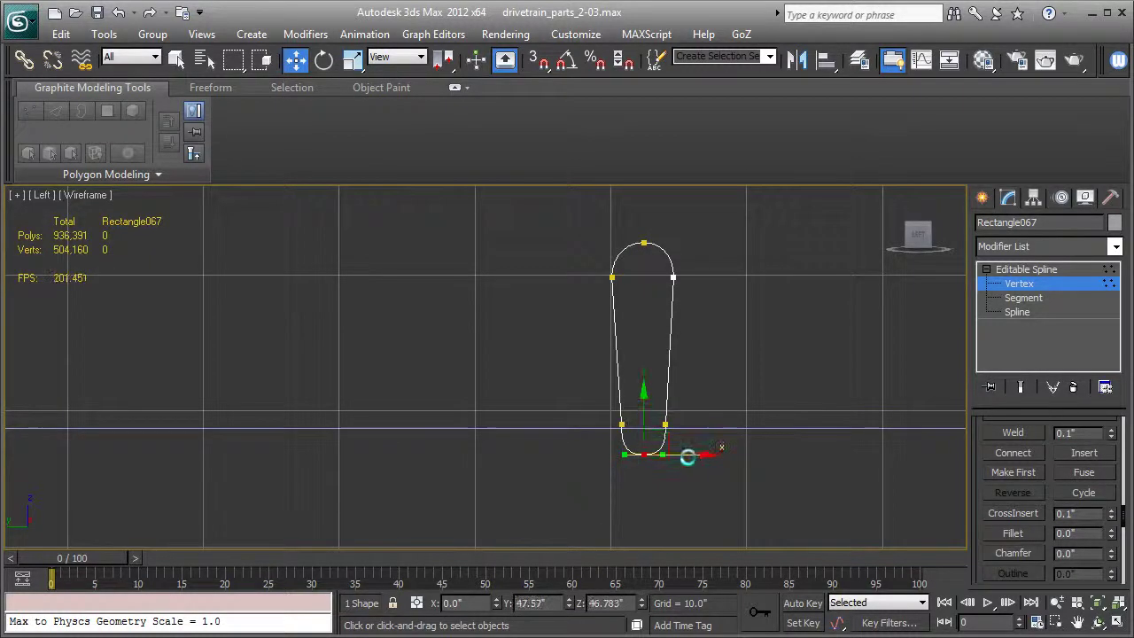
left_click_drag(624, 458, 631, 457)
key("F3")
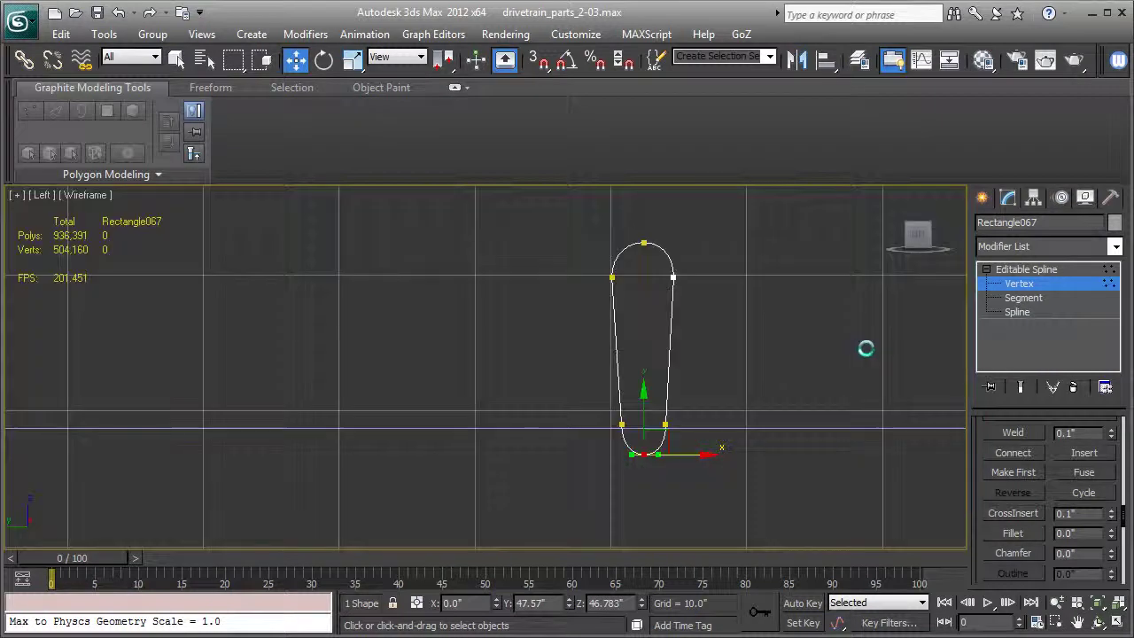
left_click(1026, 270)
key("F3")
Step: Draw a circle for the pin hole in the link's upper end and centre it within the rounded outline
left_click(981, 196)
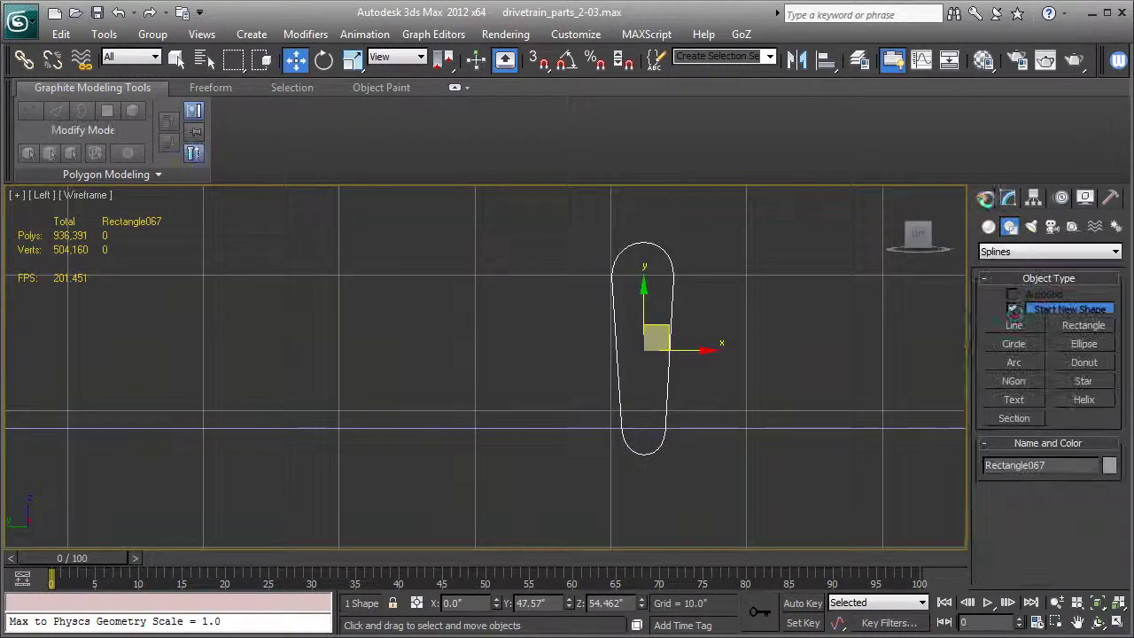
key("F3")
left_click(1014, 344)
key("F3")
key("F3")
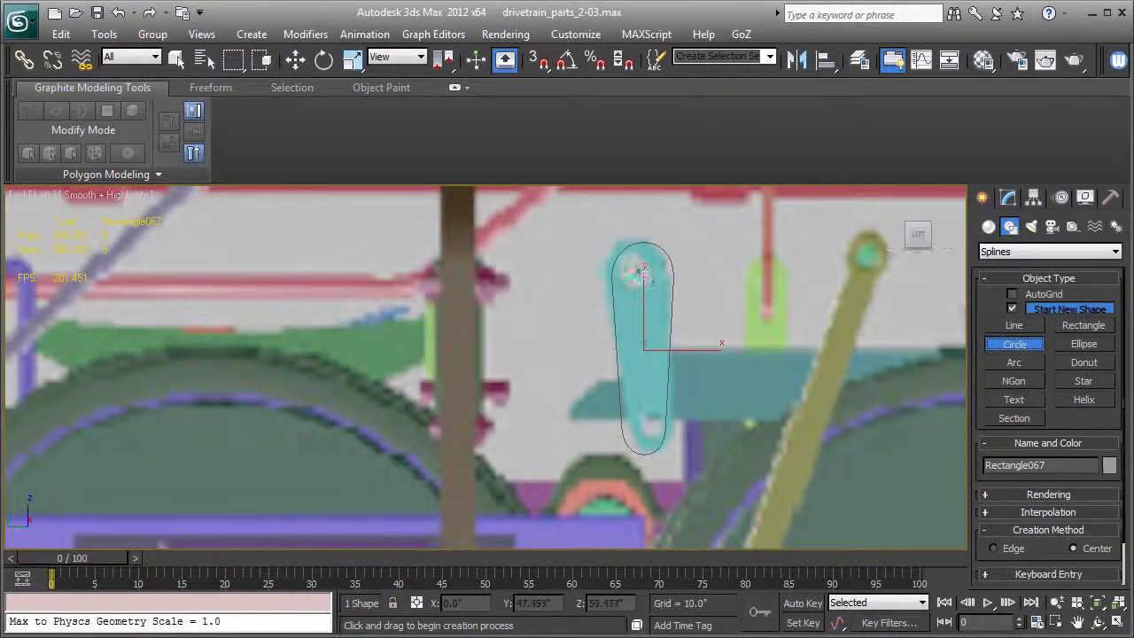
left_click_drag(644, 272, 650, 280)
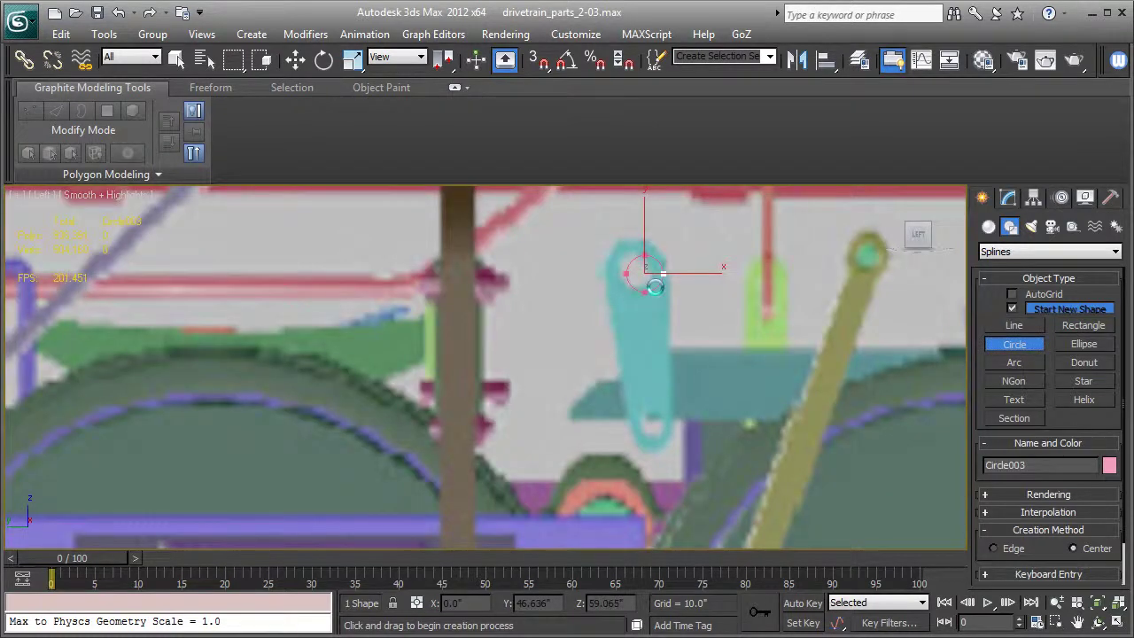
key("F3")
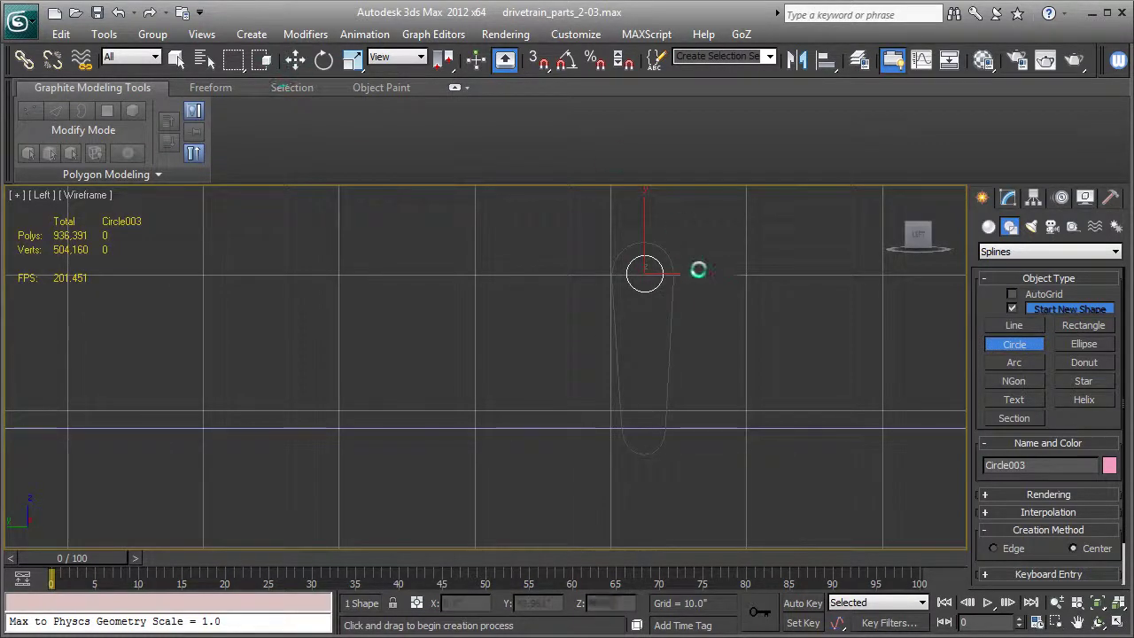
key("w")
left_click_drag(704, 274, 702, 273)
left_click_drag(640, 211, 643, 410)
left_click(690, 306)
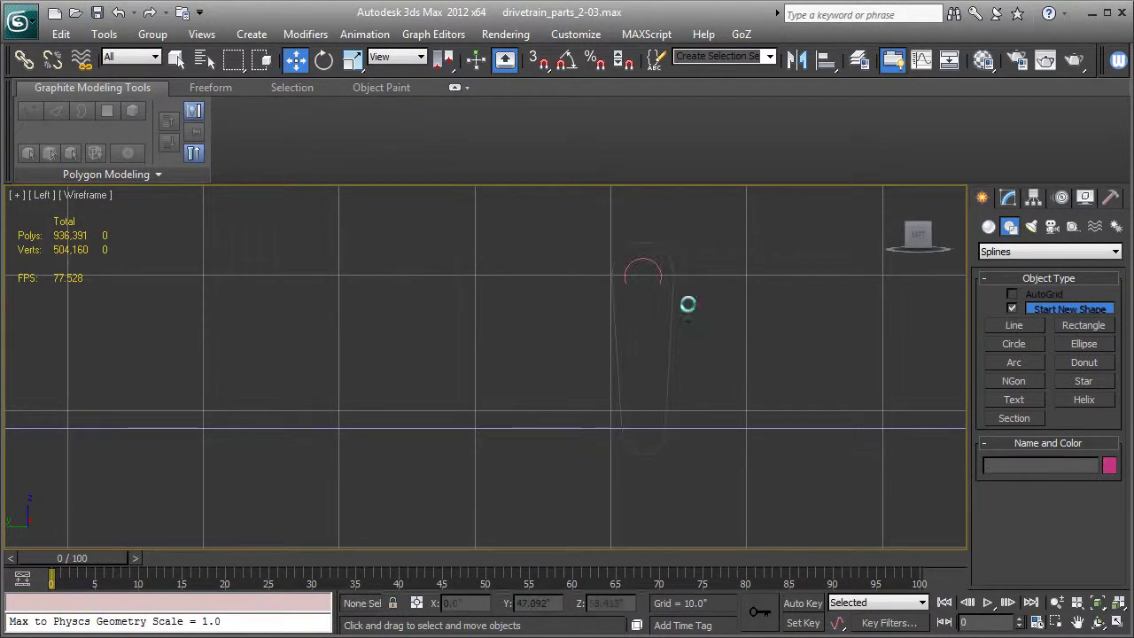
Step: Copy the upper circle down to the link's lower end and scale the copy down uniformly
left_click(649, 296)
left_click_drag(644, 220, 648, 363, "shift")
left_click(574, 401)
key("F3")
key("F3")
key("r")
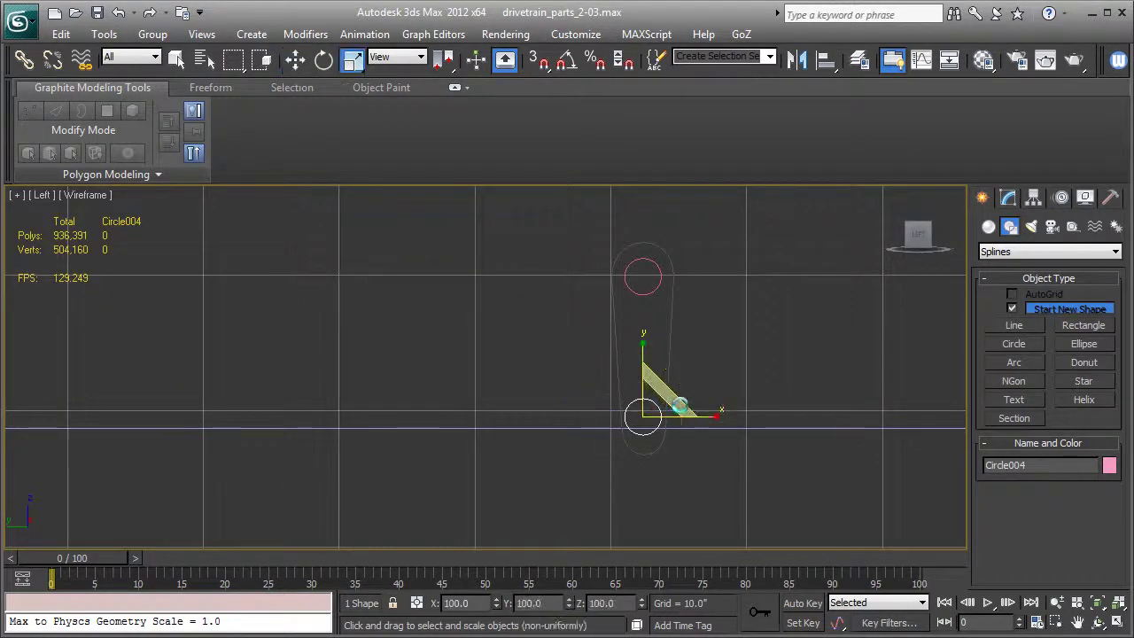
left_click_drag(661, 407, 658, 435)
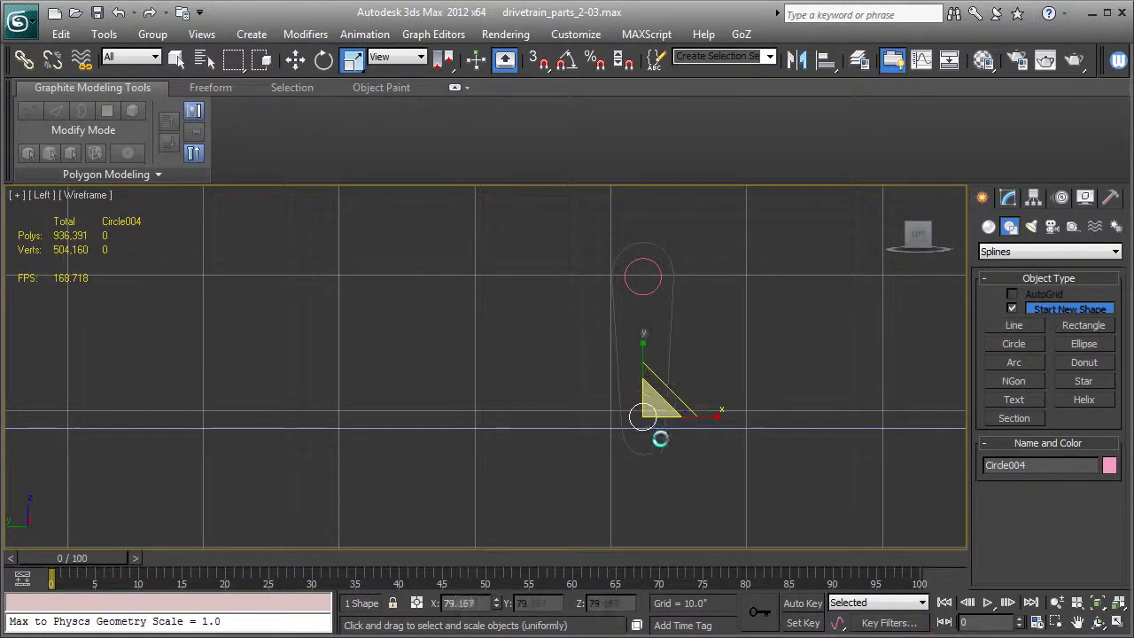
Step: Move the smaller circle into the centre of the link's rounded lower end
key("w")
left_click_drag(642, 362, 645, 376)
key("F3")
left_click_drag(699, 434, 703, 430)
key("F3")
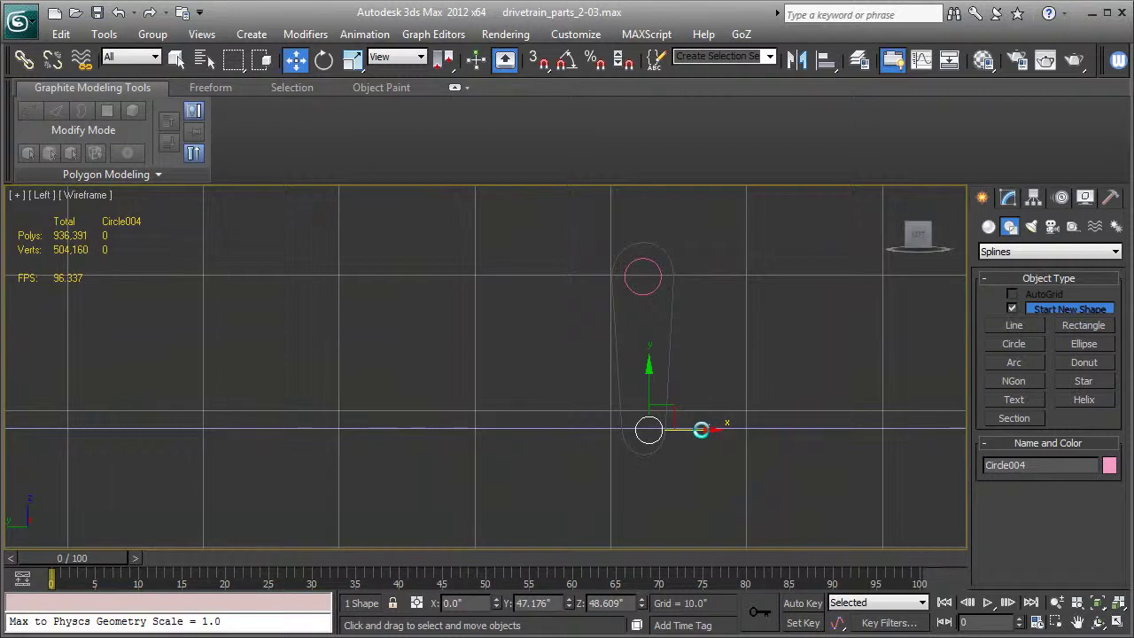
left_click_drag(647, 387, 661, 378)
Step: Attach the upper and lower hole circles to the link outline as one spline shape
left_click(668, 374)
left_click(1009, 197)
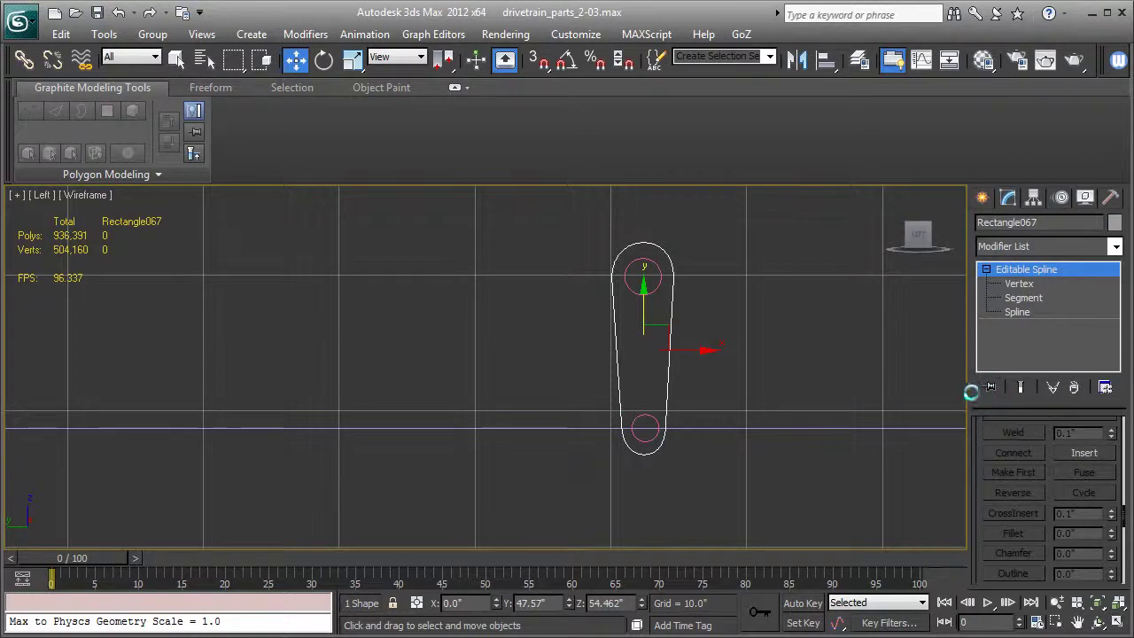
left_click_drag(974, 436, 964, 354)
scroll(1004, 512, "down", 8)
scroll(1003, 512, "up", 5)
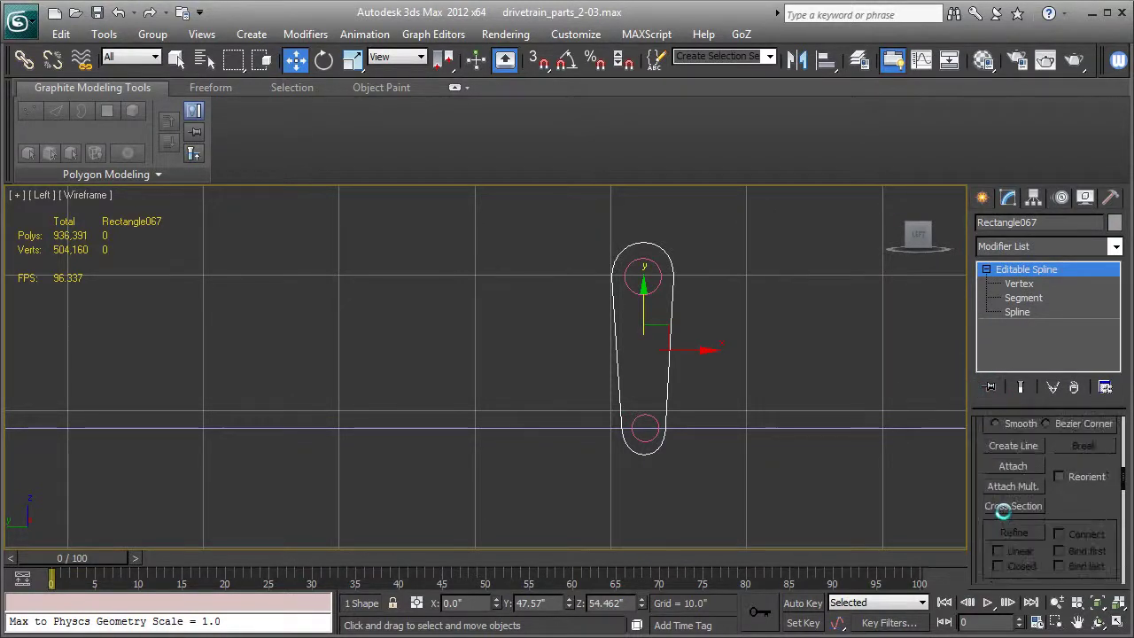
left_click(1011, 516)
left_click(648, 290)
left_click(653, 415)
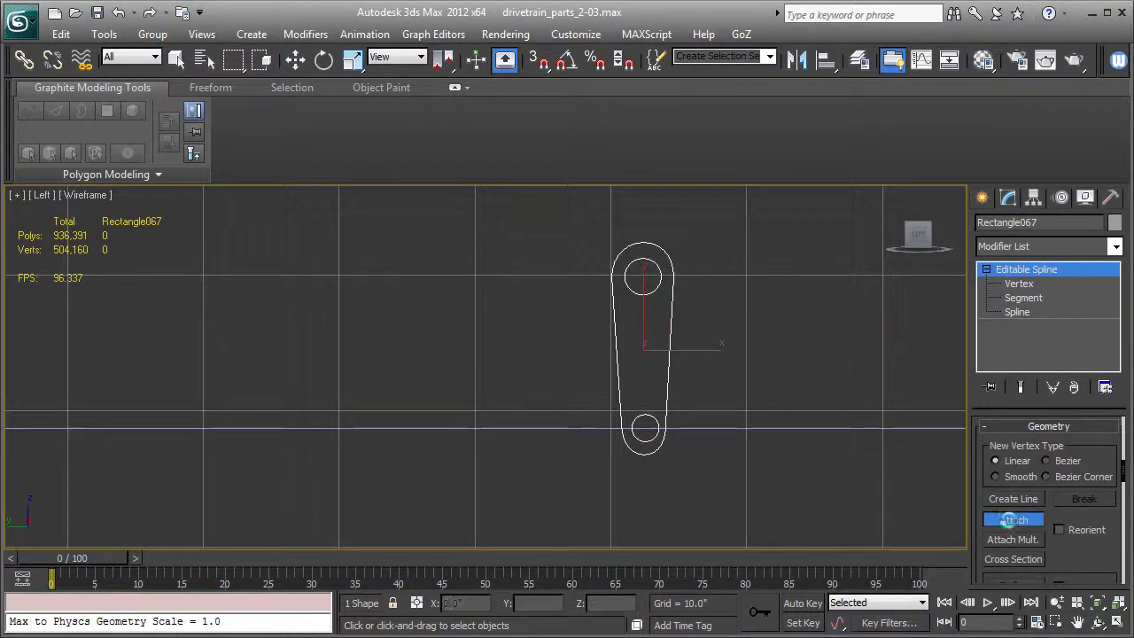
left_click(1011, 520)
Step: Apply a Bevel modifier to the combined link shape
left_click(1029, 246)
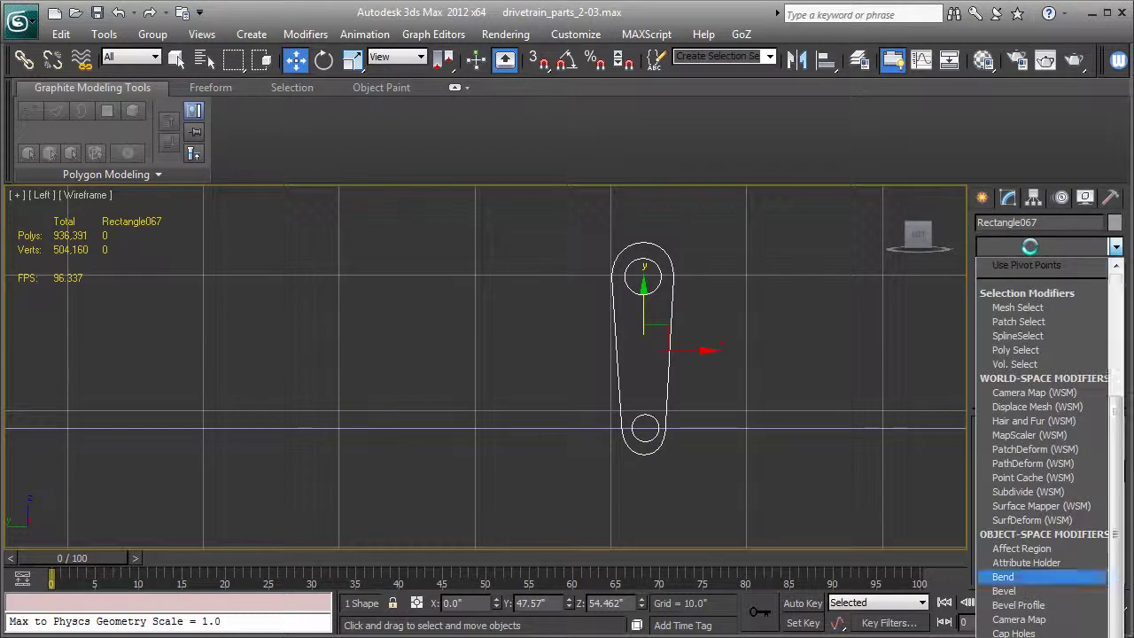
key("b")
left_click(1013, 279)
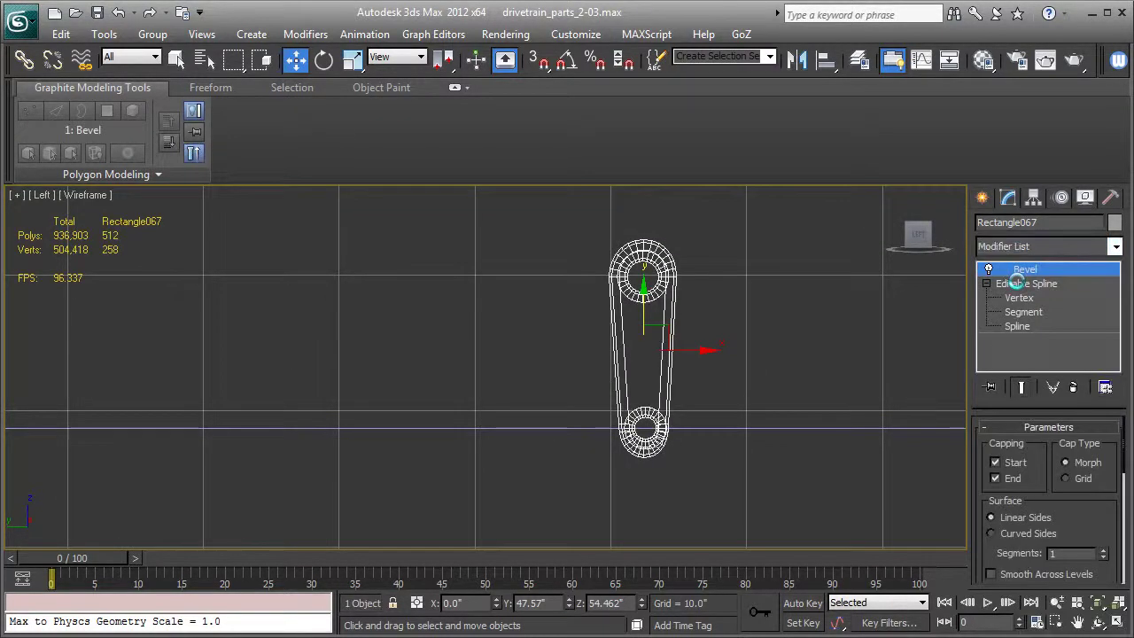
Step: Show the beveled link shaded in the perspective view and isolate it from the rest of the model
key("p")
key("z")
middle_click_drag(400, 382, 478, 395, "alt")
key("F3")
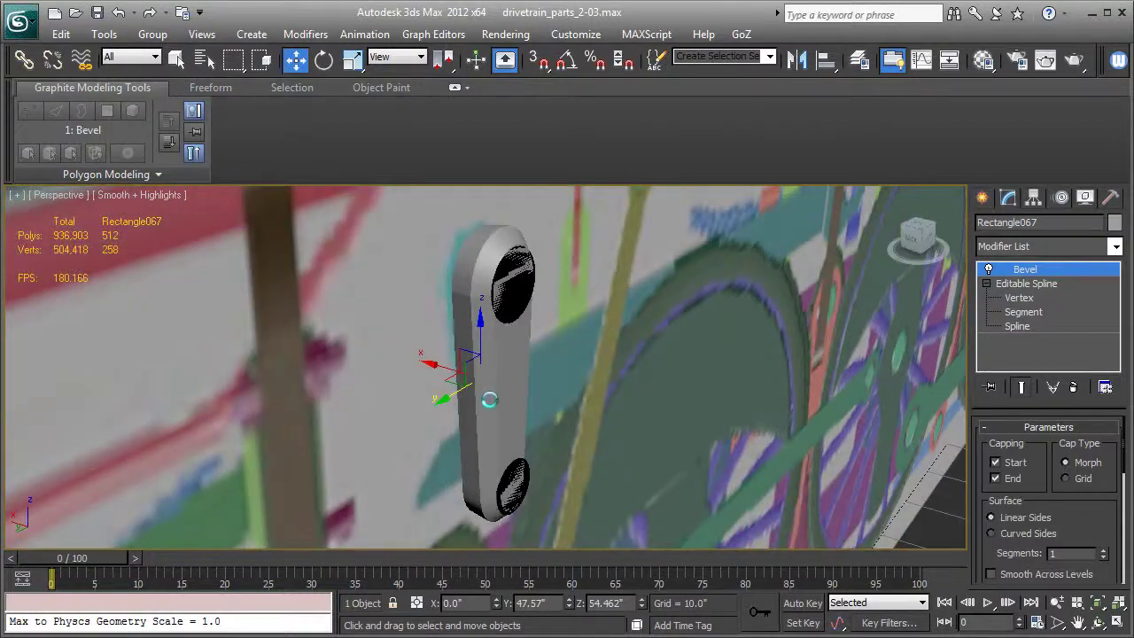
key("alt+q")
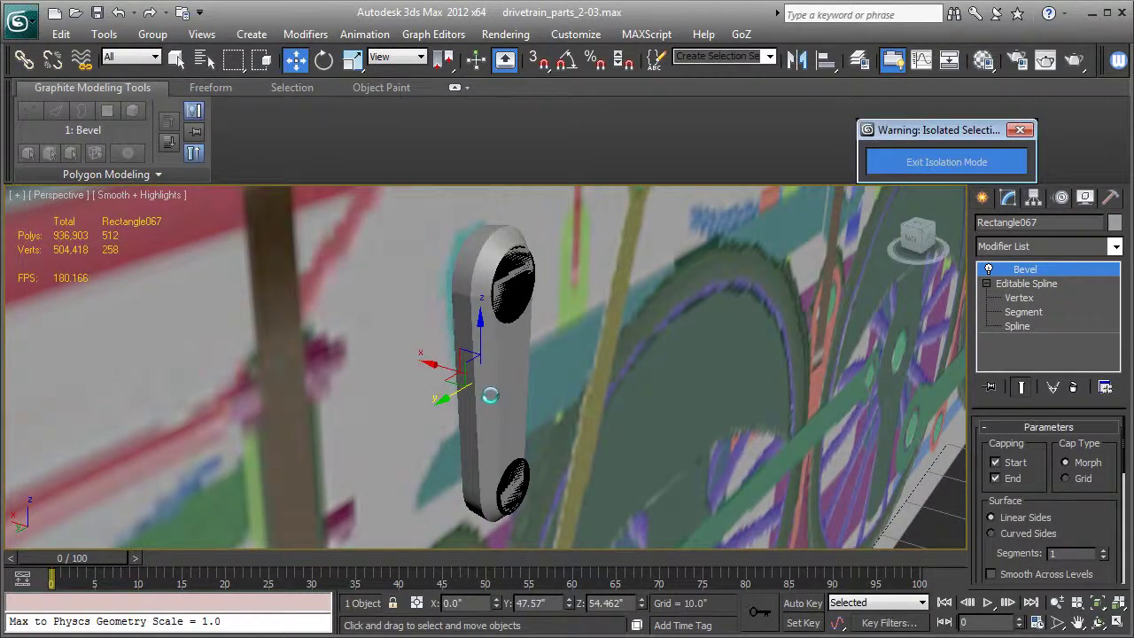
scroll(613, 390, "up", 1)
scroll(884, 351, "down", 1)
Step: Reset the bevel's Level 1 and Level 2 heights and outlines to 0 and disable Level 2
scroll(1081, 489, "down", 5)
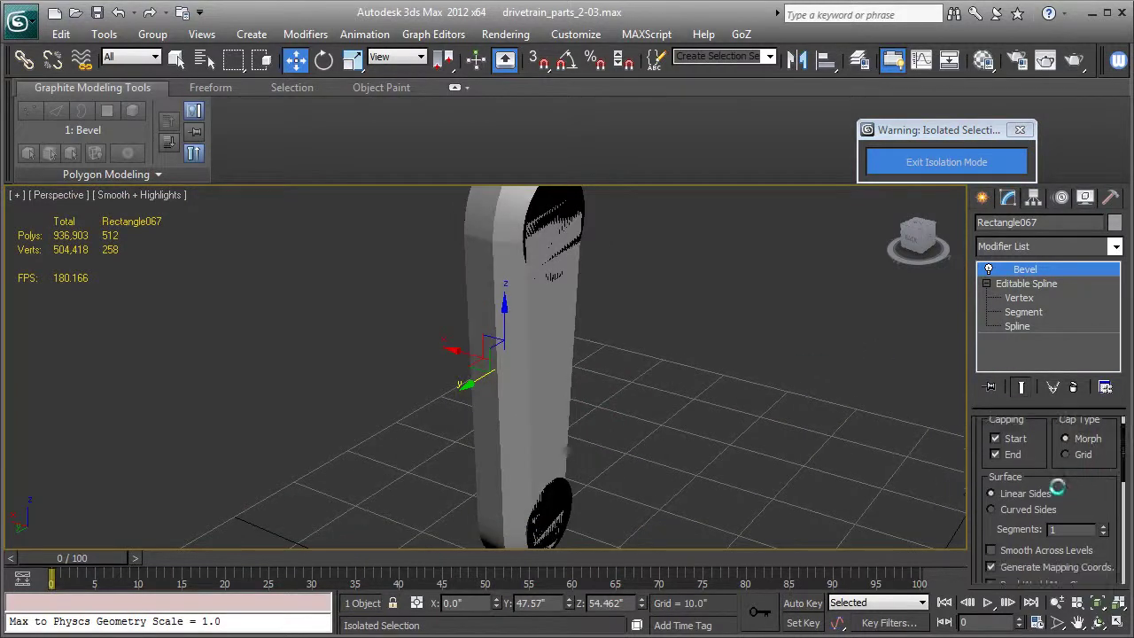
scroll(1061, 497, "down", 3)
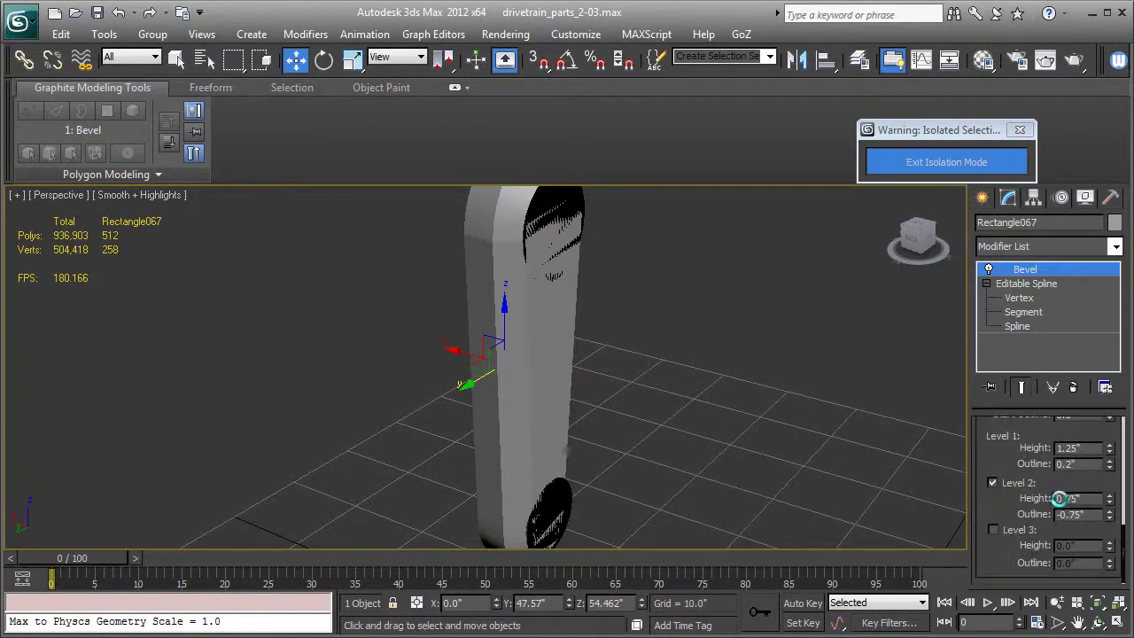
right_click(1109, 514)
right_click(1109, 498)
right_click(1110, 464)
right_click(1110, 448)
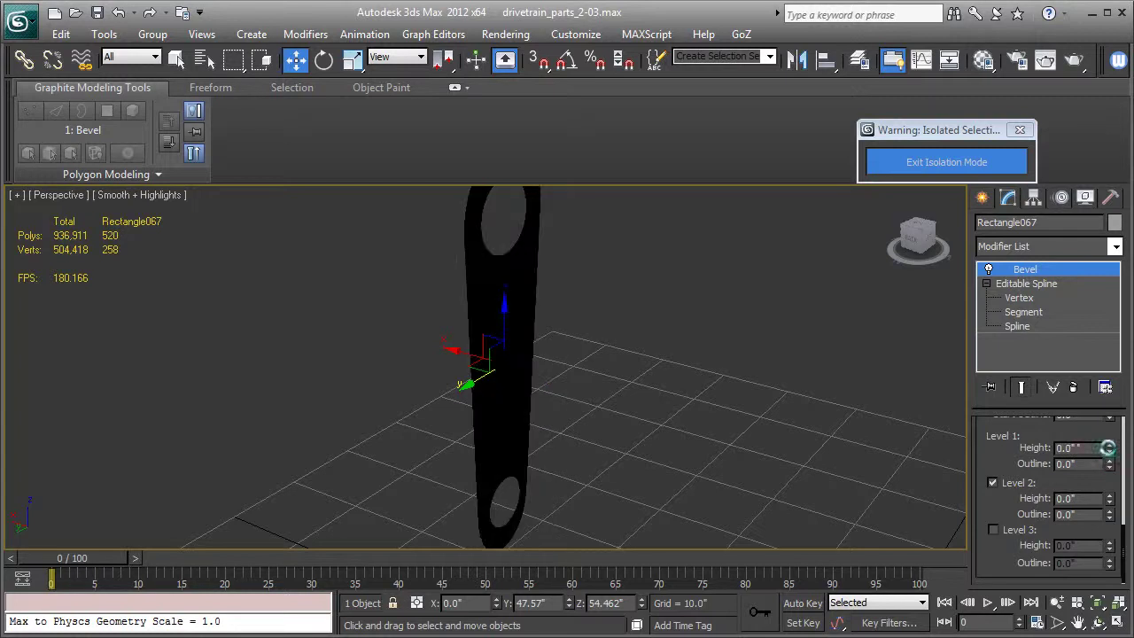
left_click(994, 482)
Step: Set the bevel's Level 1 height to 0.5" and enable Level 2 with a height of 0.25"
left_click_drag(1075, 450, 1030, 451)
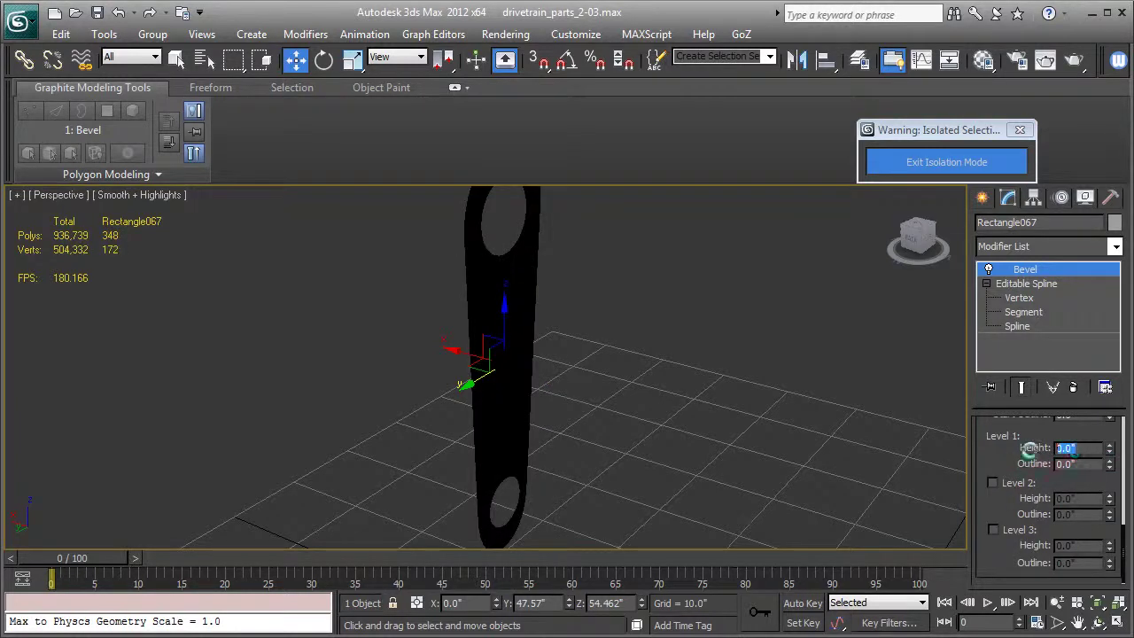
key("Tab")
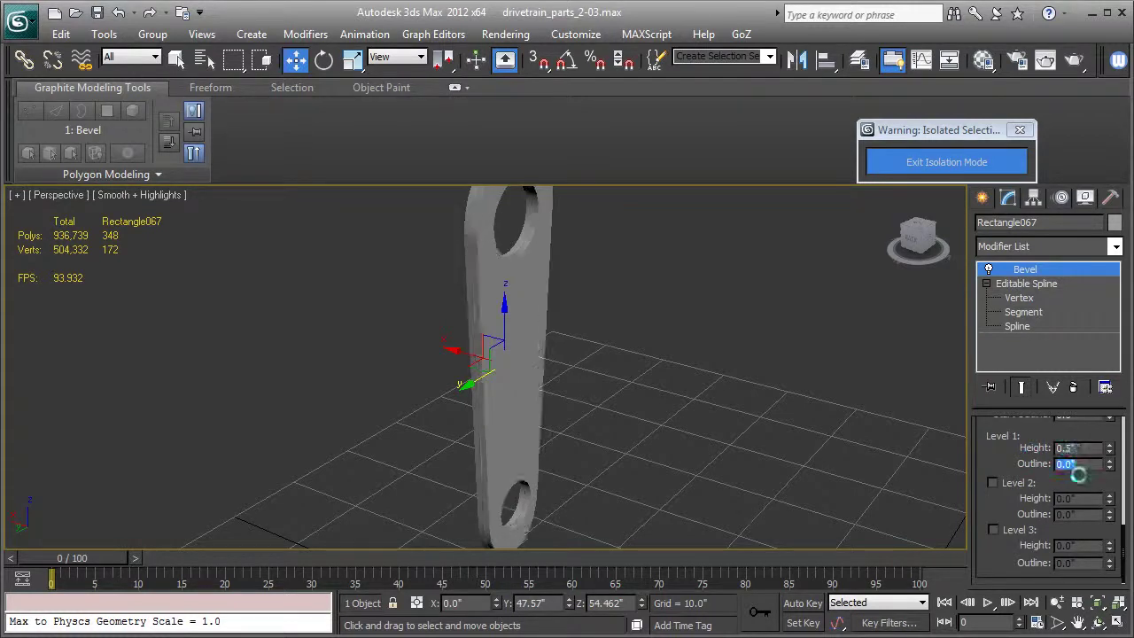
left_click(994, 482)
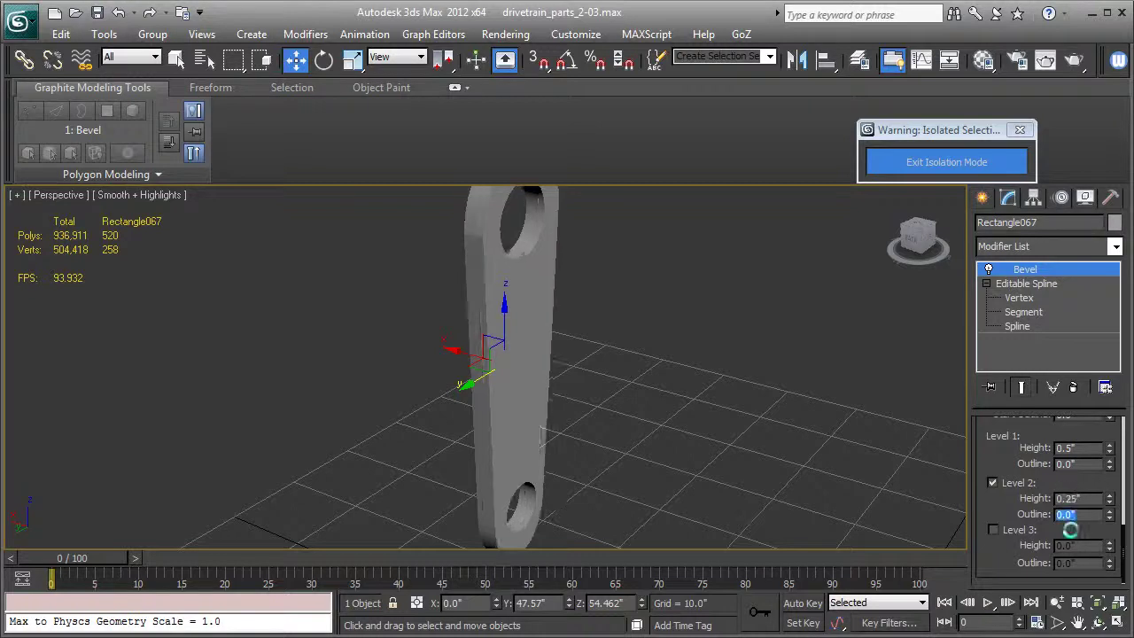
Step: Set the bevel's Level 2 outline to -0.2" so the link's edges are chamfered without closing the lower pin hole
mouse_move(1107, 514)
left_mouse_down()
mouse_move(1107, 498)
mouse_move(1108, 514)
left_mouse_up()
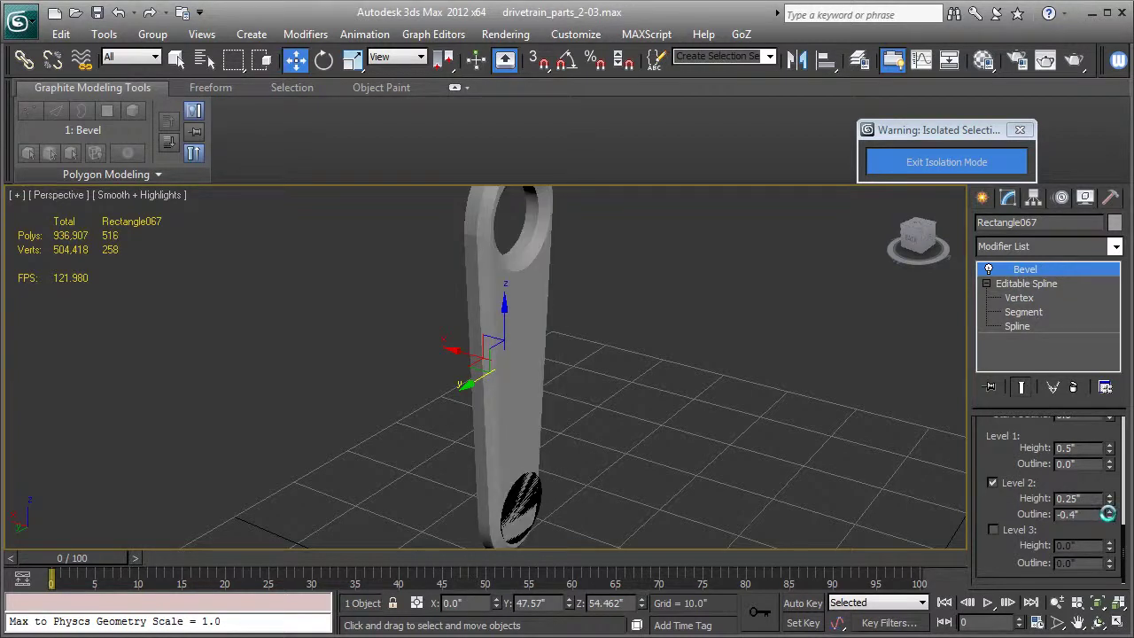
key("F4")
mouse_move(798, 454)
middle_mouse_down("alt")
mouse_move(810, 443)
mouse_move(798, 440)
middle_mouse_up("alt")
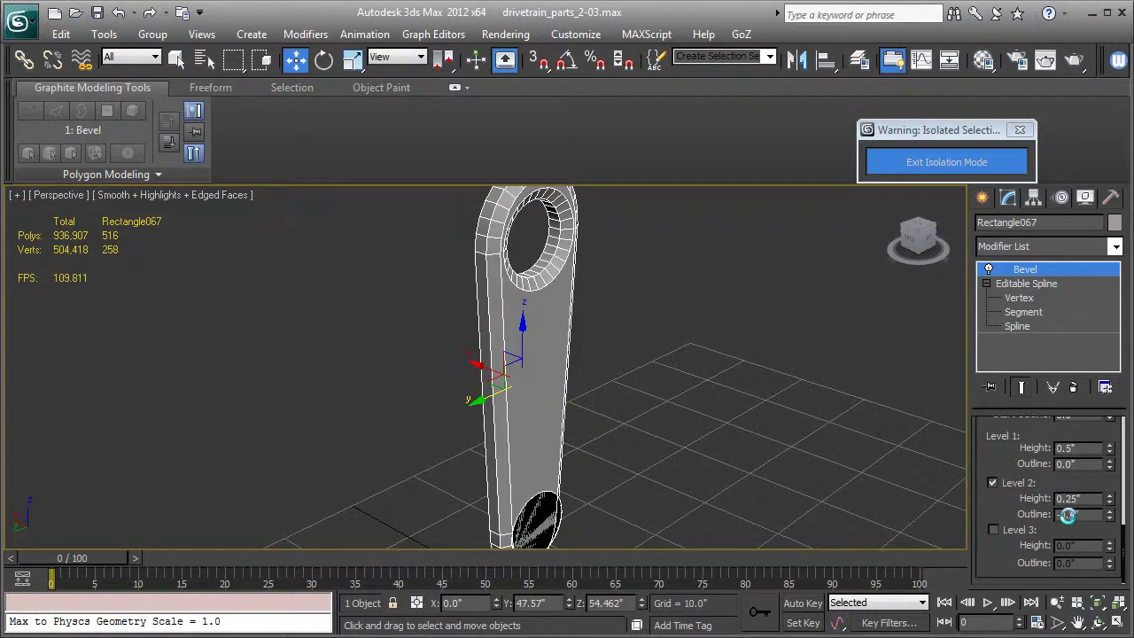
key("Return")
middle_click_drag(920, 452, 875, 395, "alt")
key("F4")
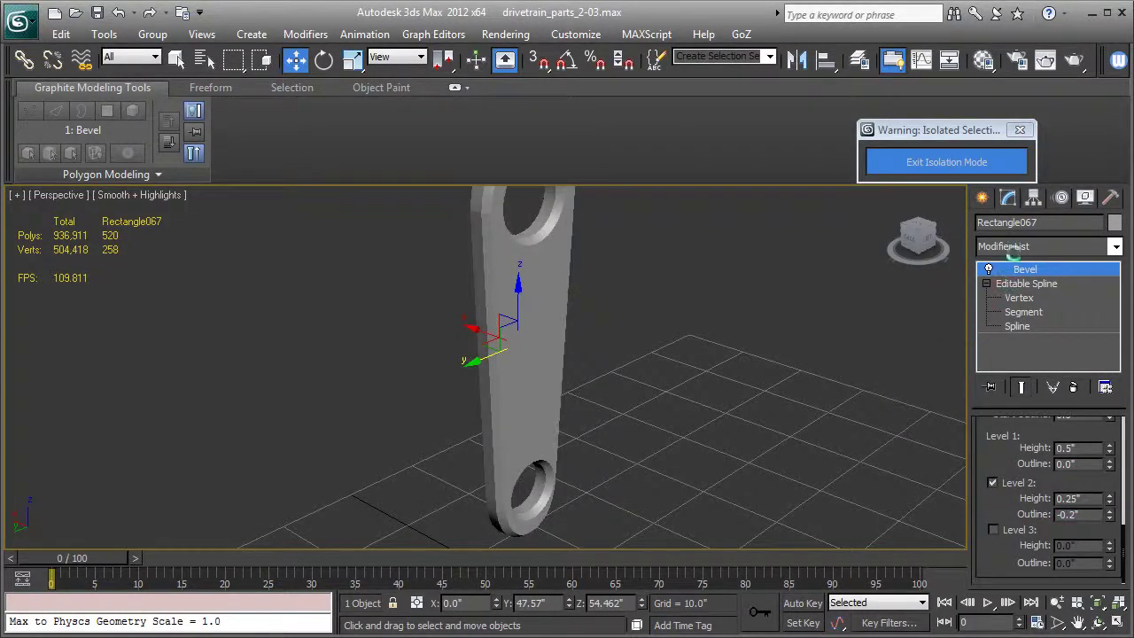
middle_click_drag(668, 307, 838, 330, "alt")
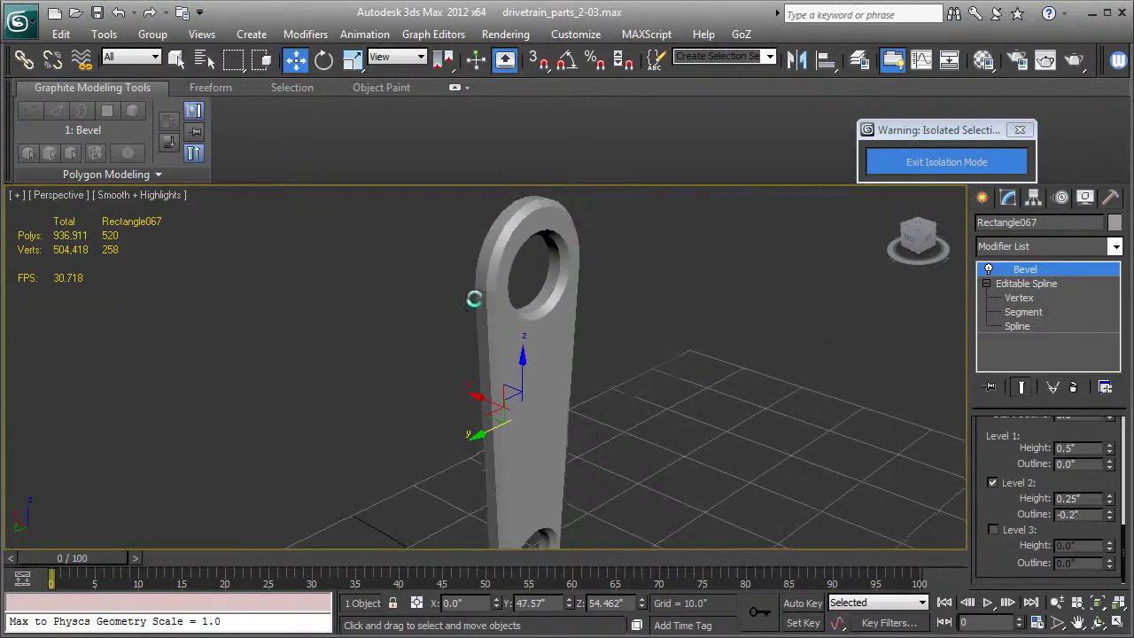
Step: Convert the two side vertices at the base of the link's upper arc to Bezier and return to the Bevel level
left_click(1019, 298)
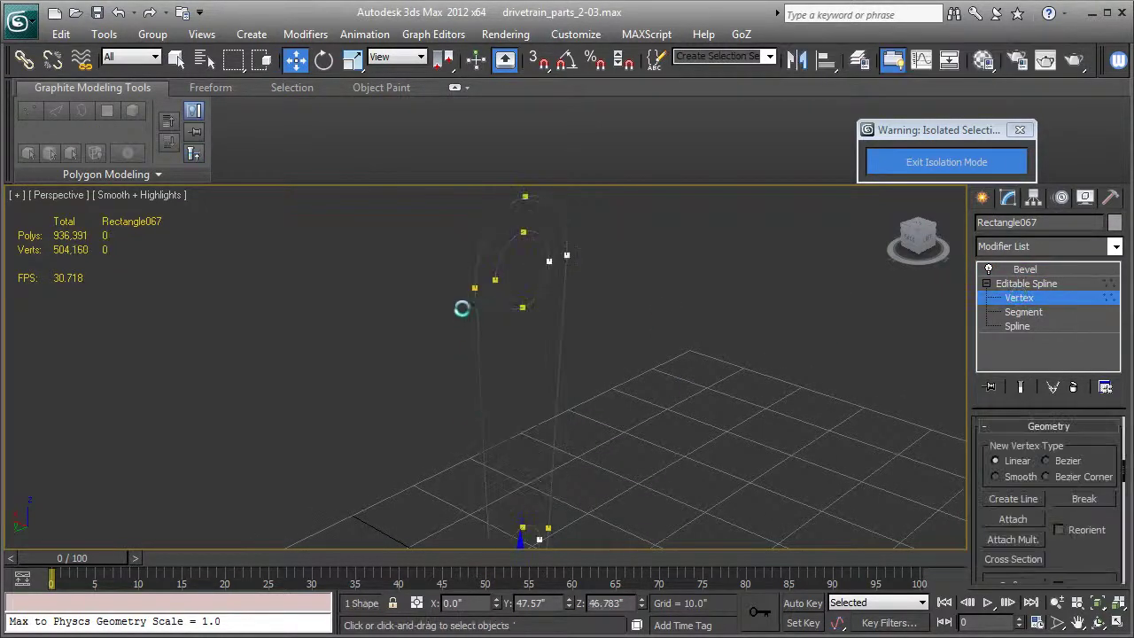
right_click(474, 288)
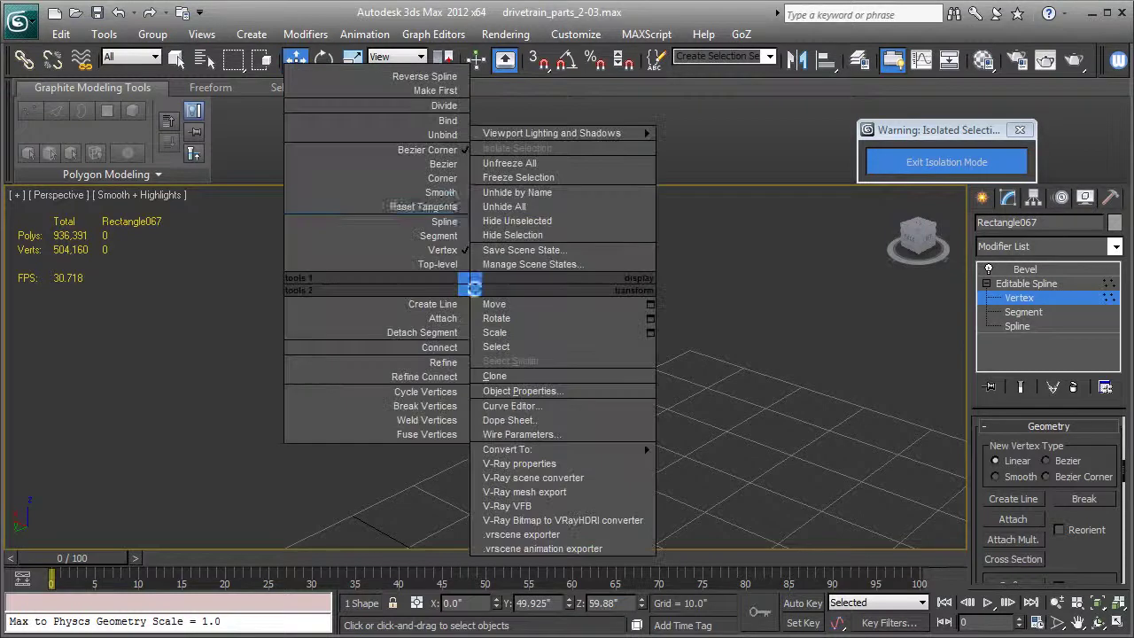
left_click(452, 174)
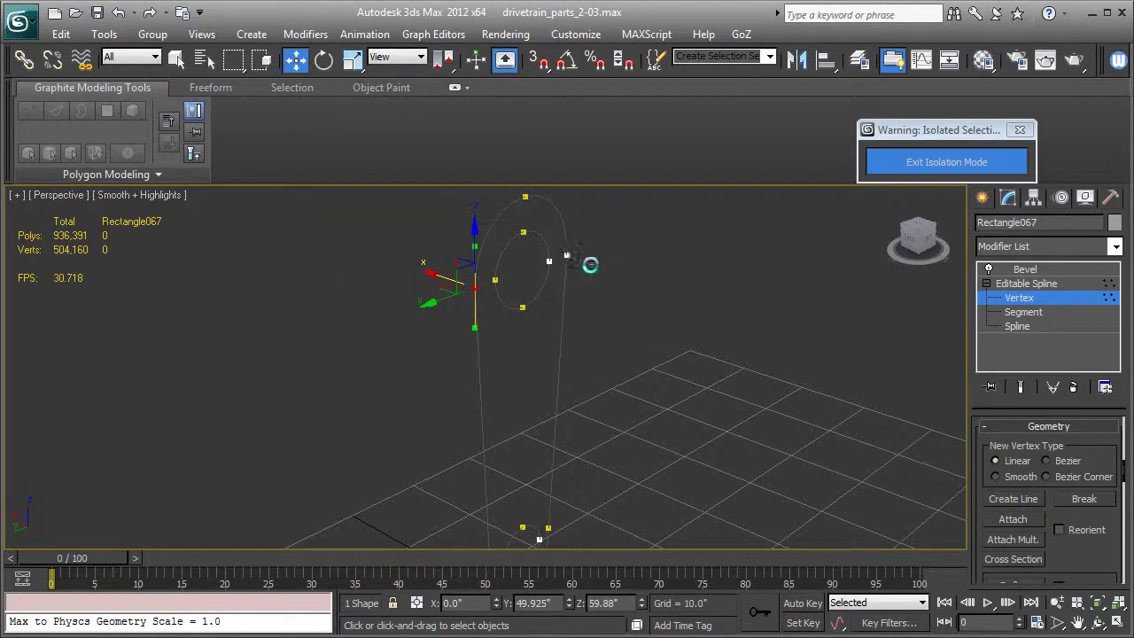
left_click(557, 244)
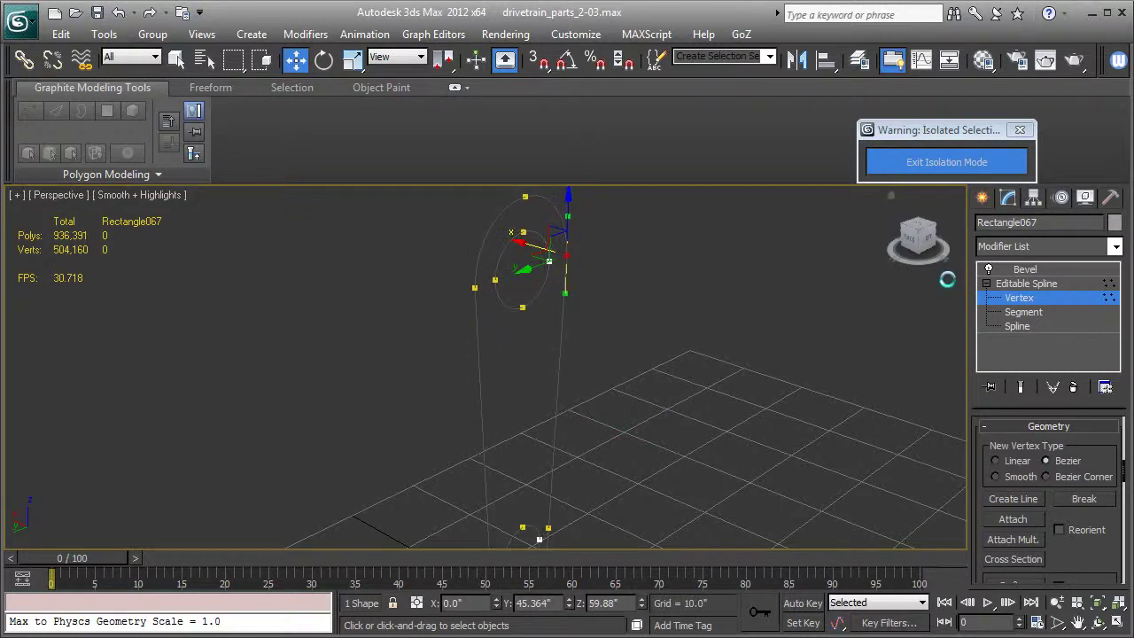
left_click(1031, 271)
middle_click_drag(685, 412, 642, 385)
left_click_drag(643, 385, 666, 396, "alt")
scroll(667, 396, "down", 5)
middle_click_drag(623, 384, 639, 390, "alt")
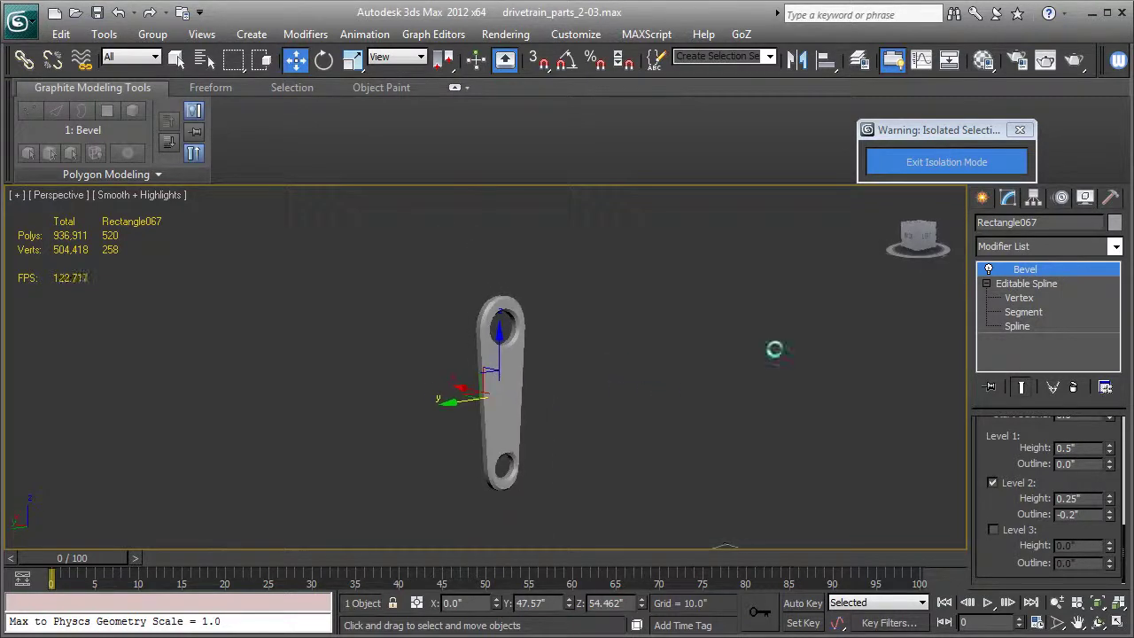
Step: Rename the beveled link as pivot_linkage-01
left_click(1042, 222)
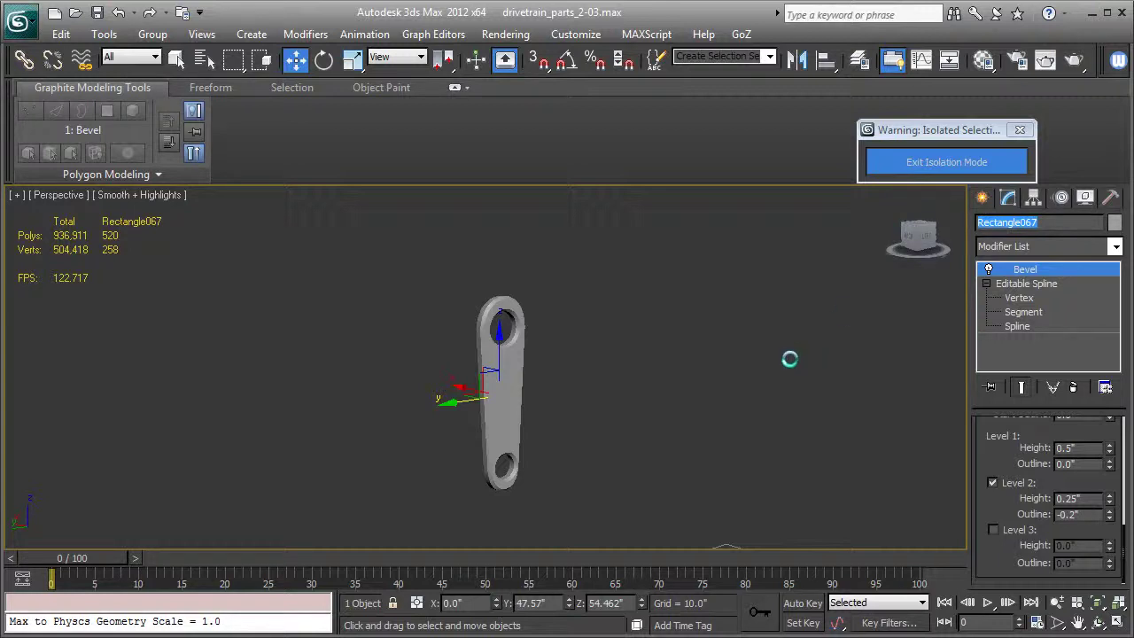
middle_click_drag(625, 356, 719, 354)
scroll(719, 360, "up", 3)
middle_click_drag(747, 405, 599, 397)
scroll(615, 413, "up", 2)
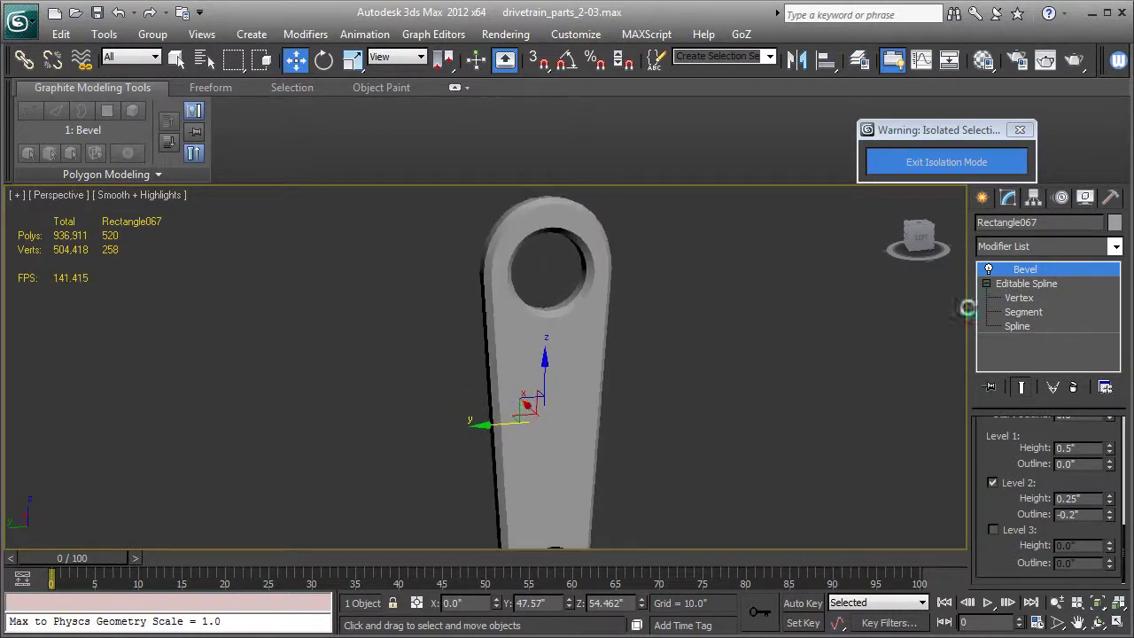
left_click_drag(1046, 223, 981, 222)
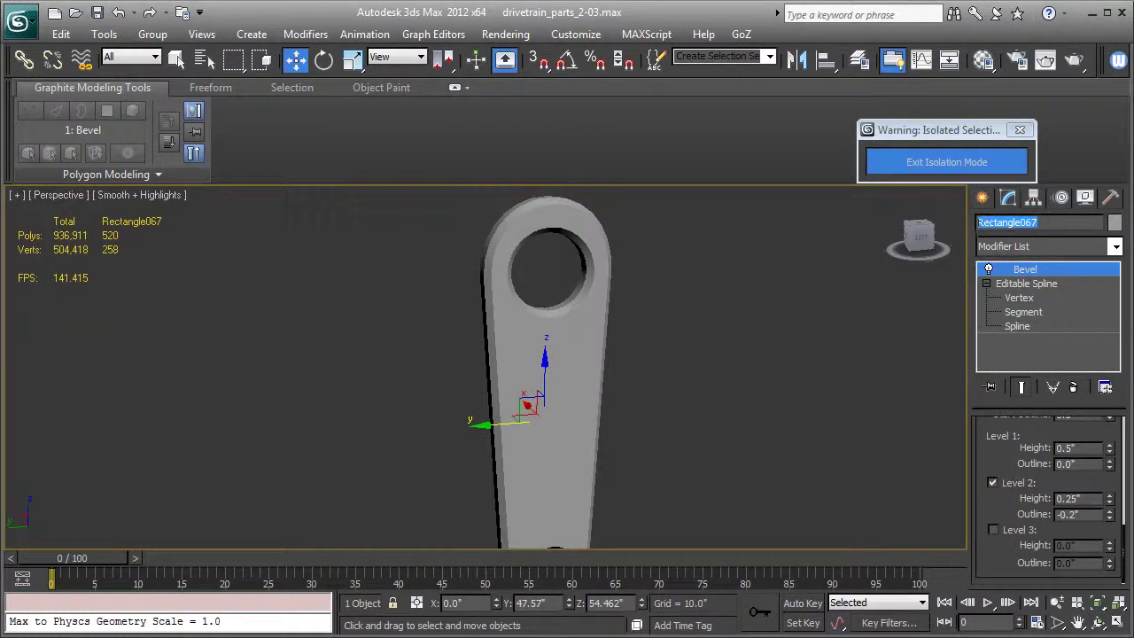
type("pl")
type("vot")
type("_linkage-01")
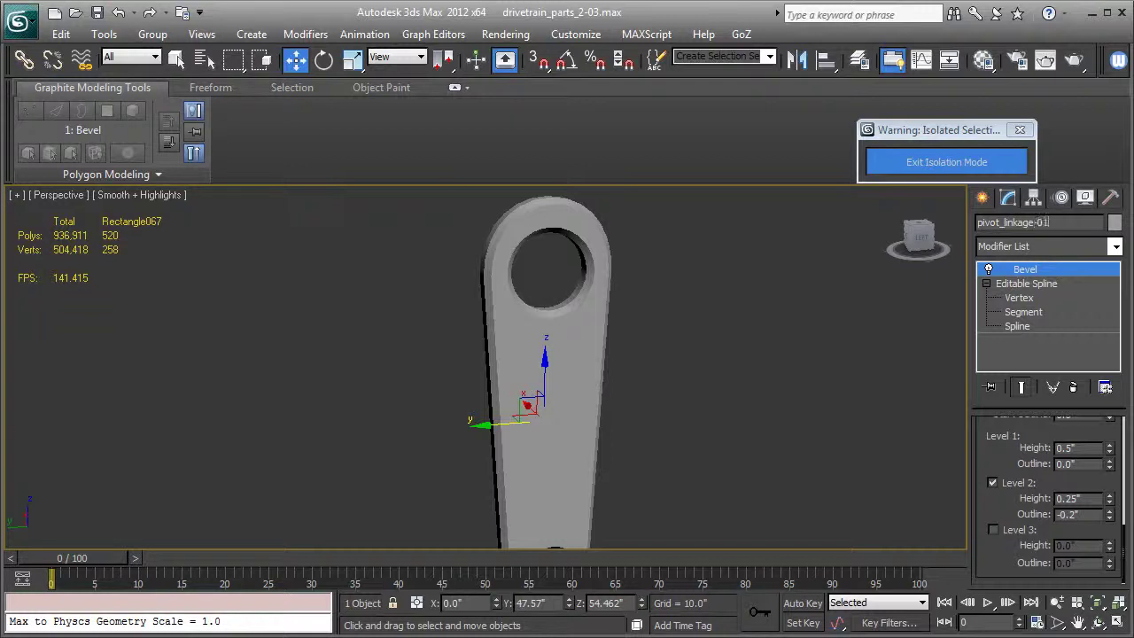
Step: Exit isolation mode and show the pivot linkage against the locomotive reference in the left view
left_click(991, 166)
key("l")
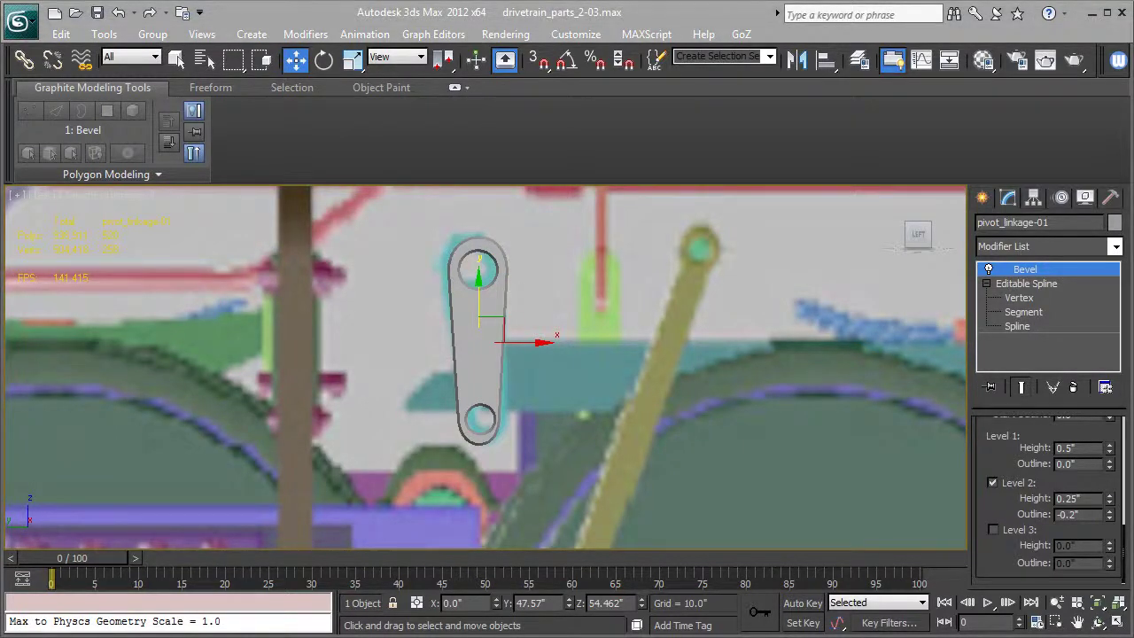
middle_click_drag(389, 346, 677, 358)
middle_click_drag(757, 374, 805, 353)
scroll(805, 353, "down", 2)
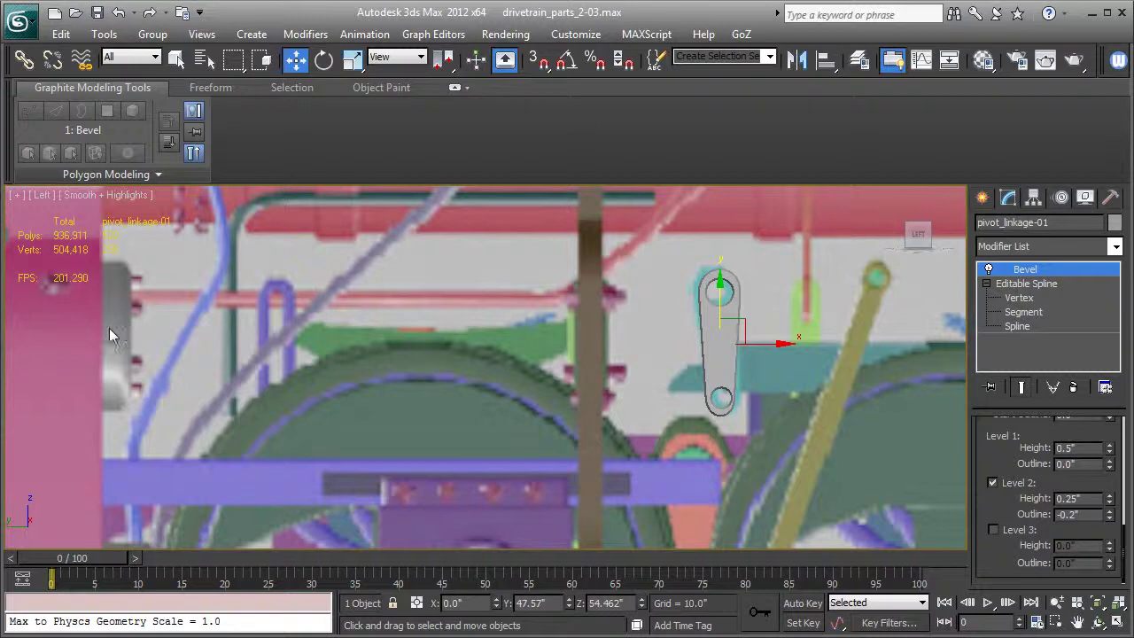
middle_click_drag(110, 330, 127, 329)
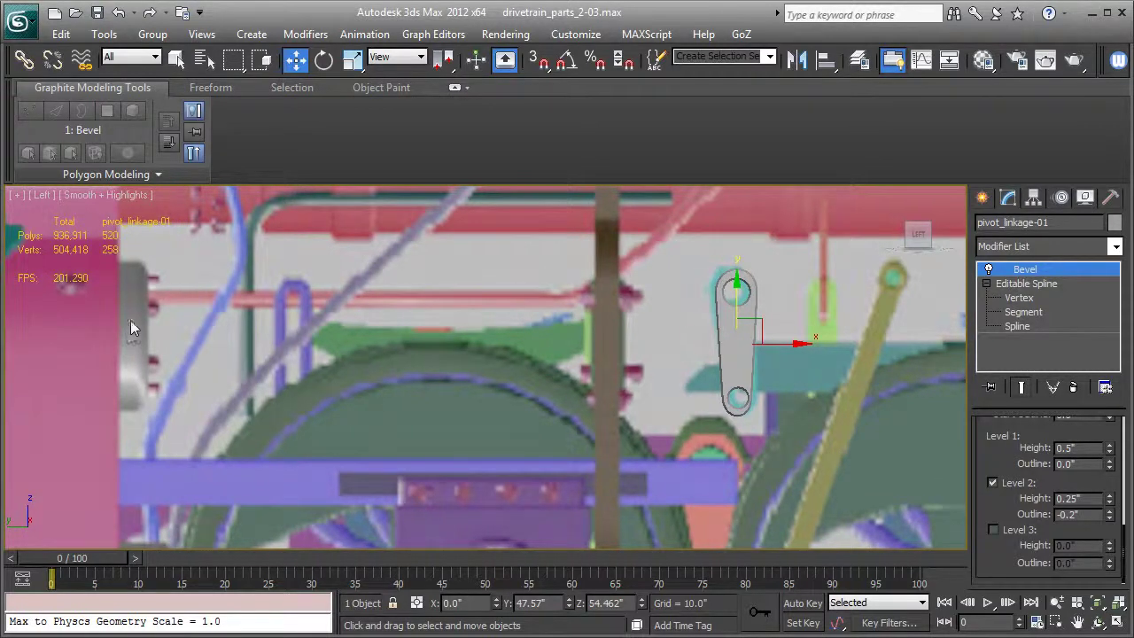
Step: Draw a long, thin horizontal rectangle spline for a rod, from the pivot linkage's lower hole to the cylinder, in wireframe display
left_click(982, 197)
left_click(1083, 325)
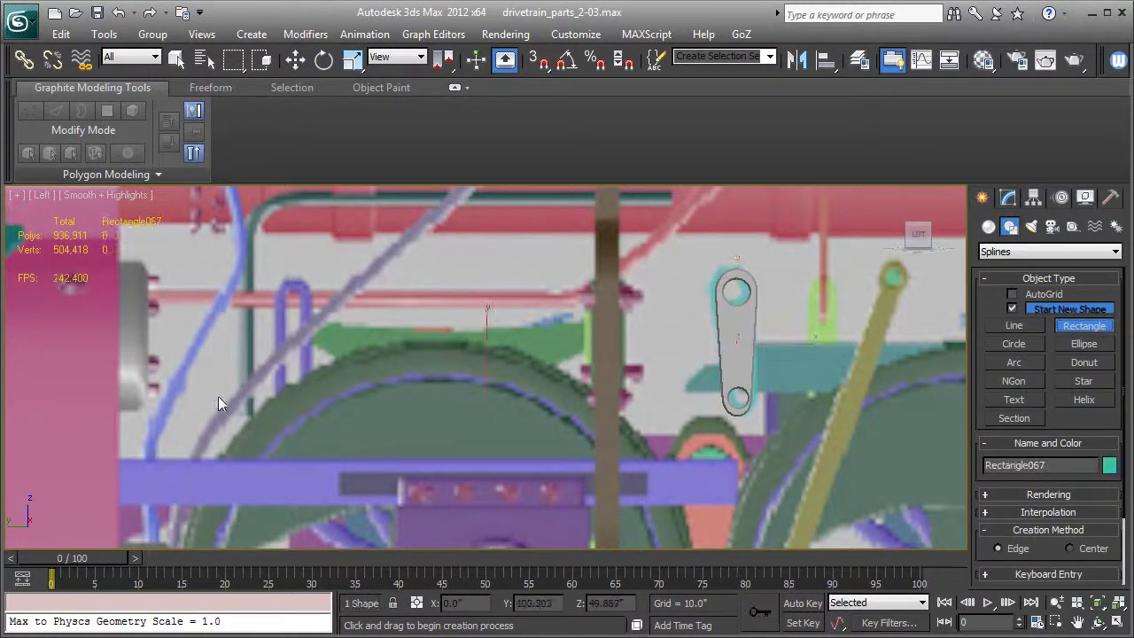
key("F3")
mouse_move(218, 396)
left_mouse_down()
mouse_move(182, 412)
mouse_move(122, 407)
left_mouse_up()
key("F3")
key("F3")
key("F3")
key("F3")
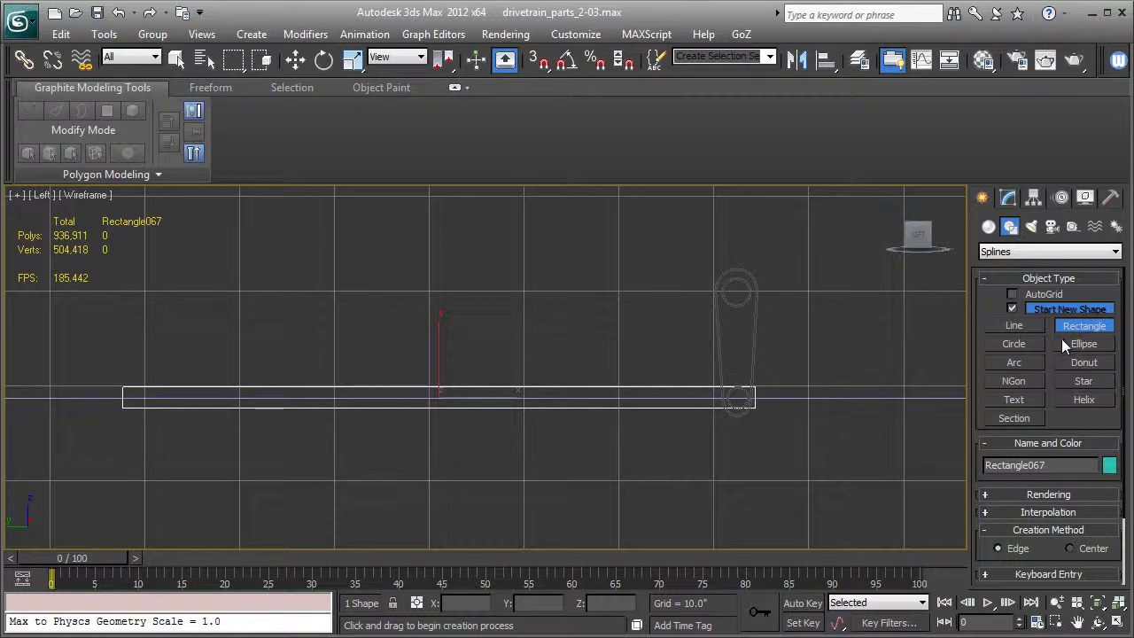
Step: Draw a circle centred on the rod rectangle's linkage end and clone it as a copy to the opposite end
left_click(1021, 344)
left_click_drag(756, 399, 776, 399)
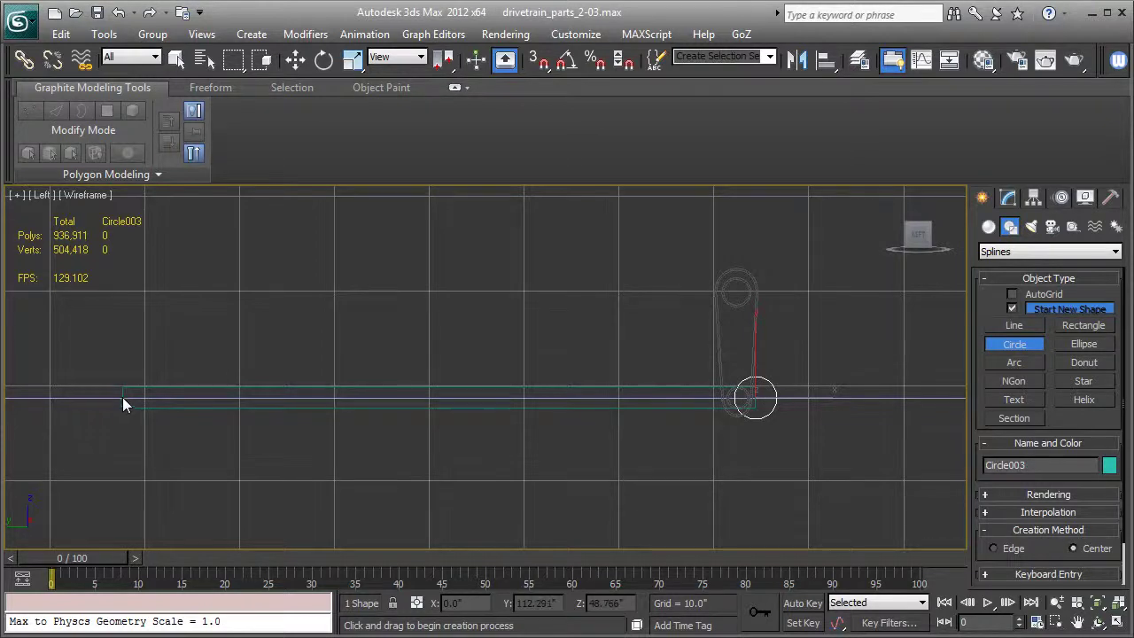
left_click(295, 59)
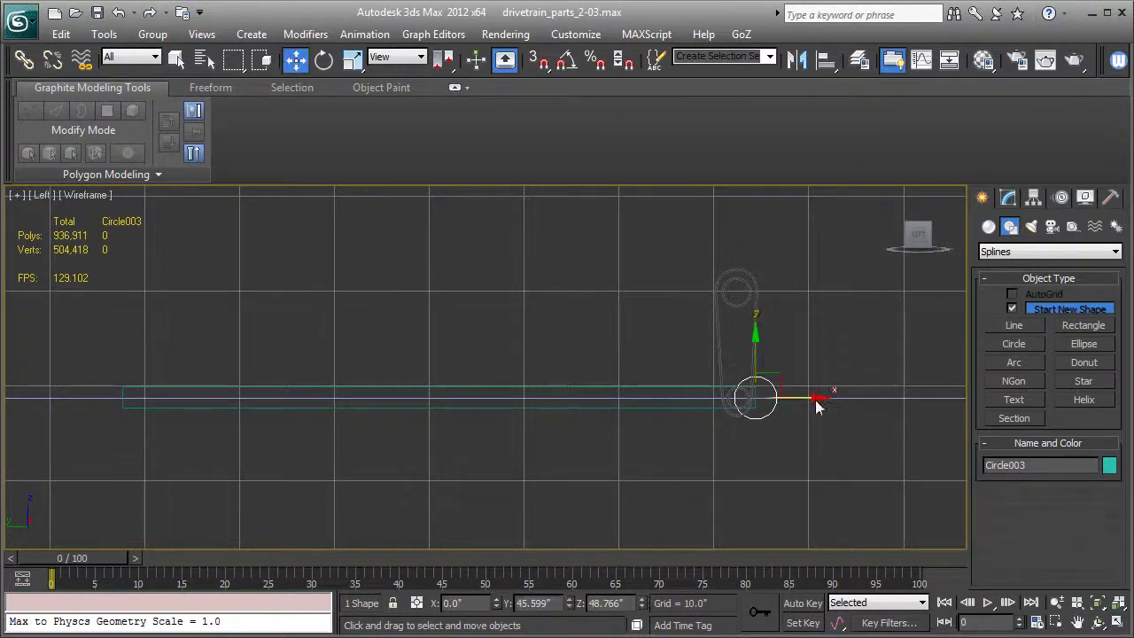
left_click_drag(816, 401, 189, 387, "shift")
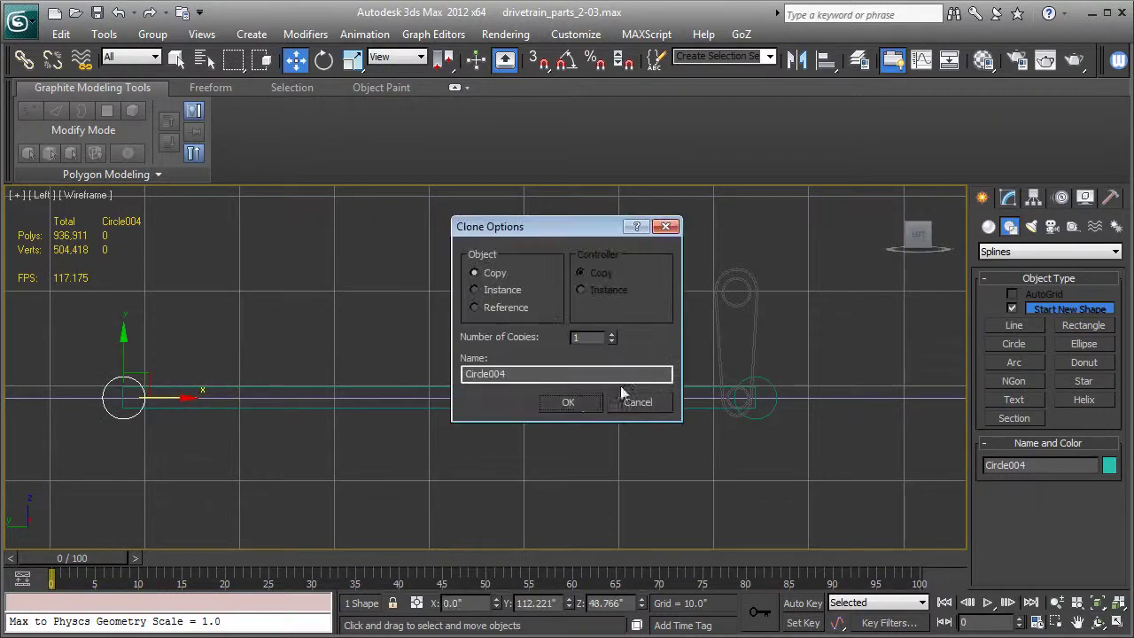
left_click(567, 402)
Step: Convert the rod rectangle to an Editable Spline and attach both end circles to it
left_click(576, 390)
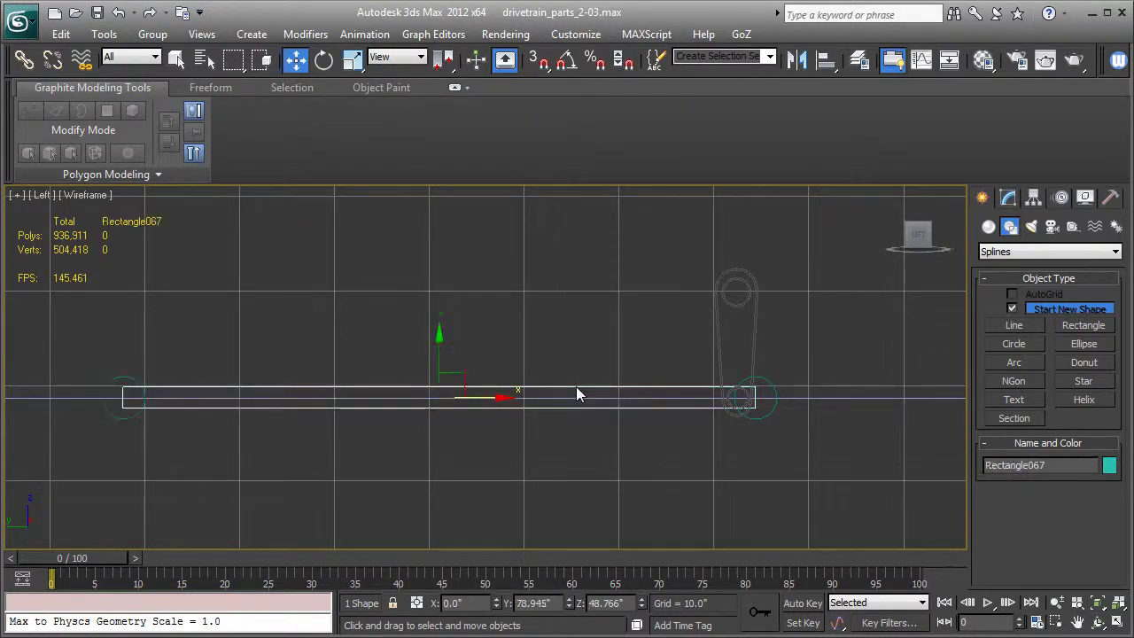
left_click(1008, 199)
right_click(1027, 271)
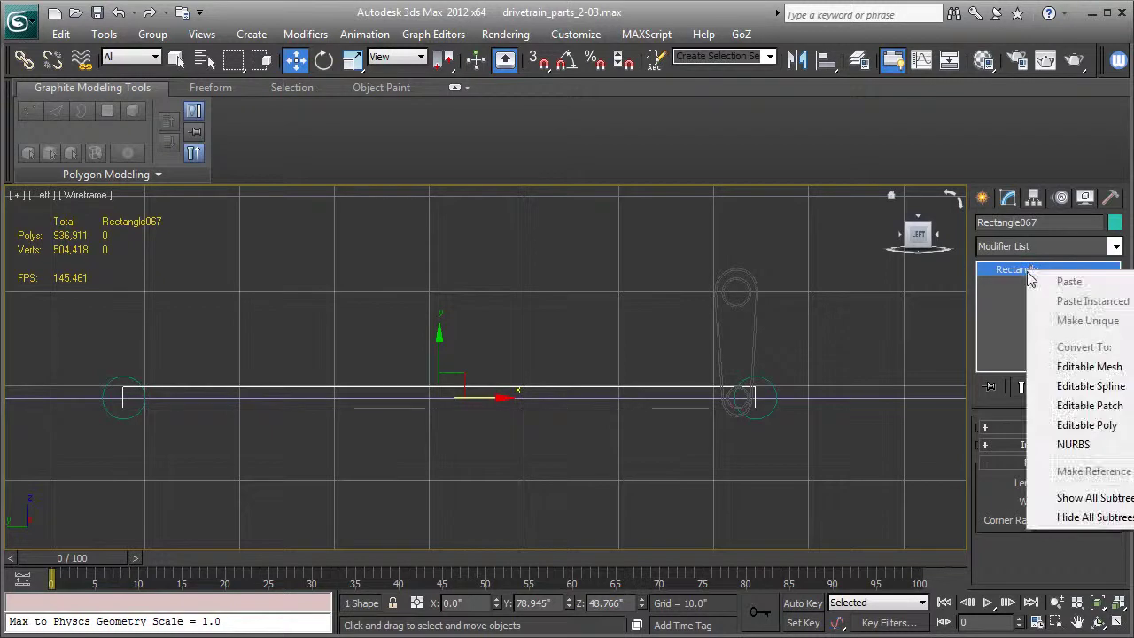
left_click(1103, 386)
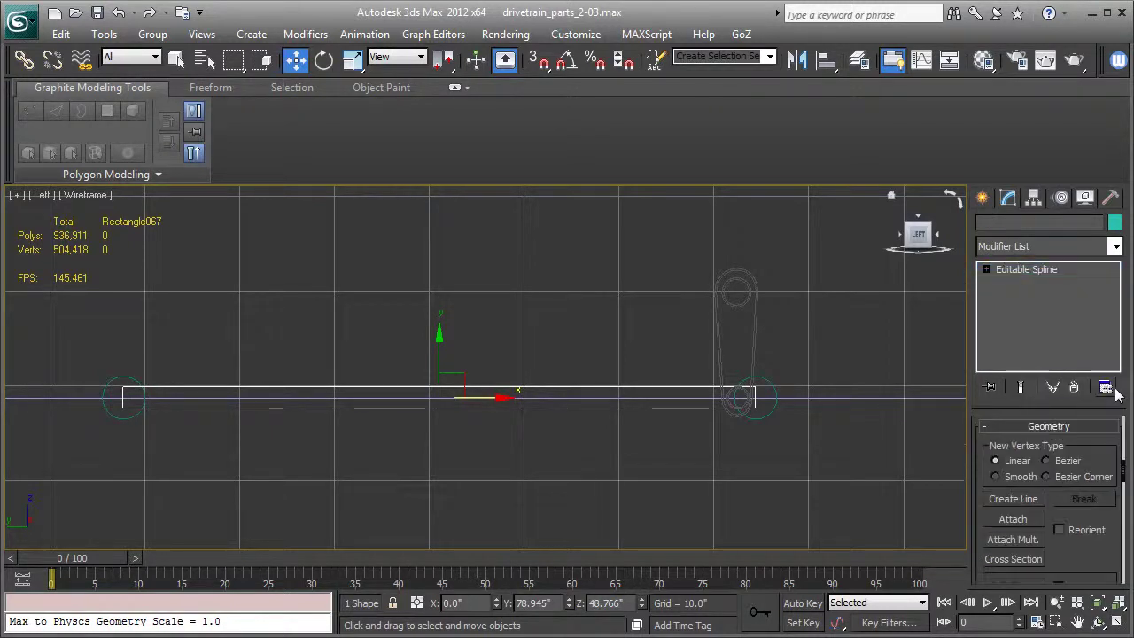
left_click(1015, 519)
left_click(772, 390)
left_click(134, 388)
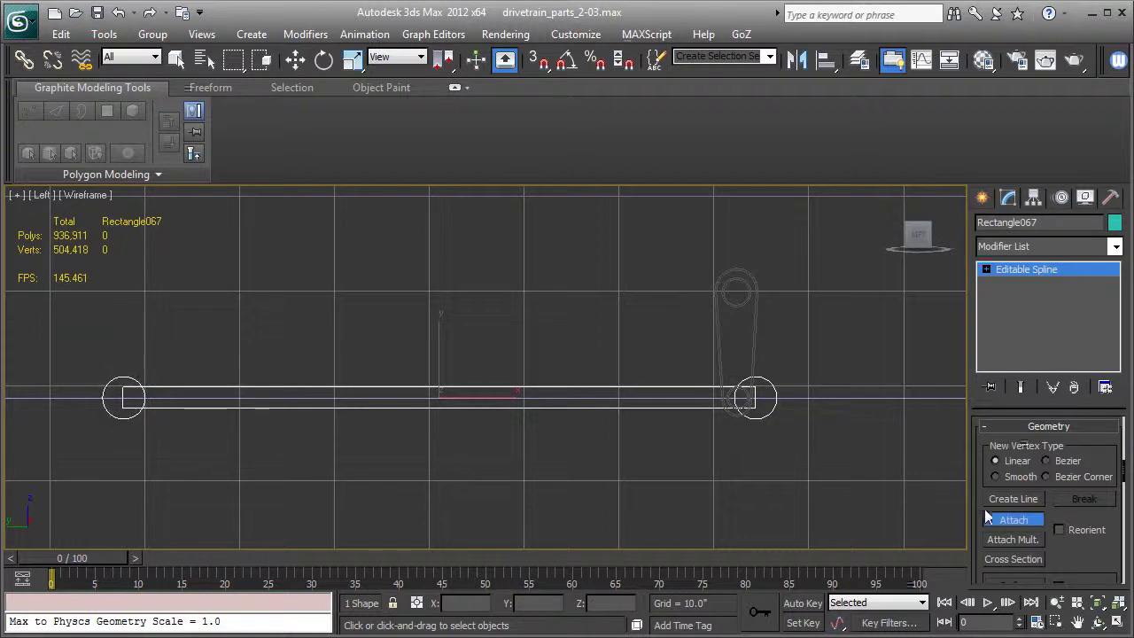
left_click(1006, 522)
scroll(988, 488, "down", 1)
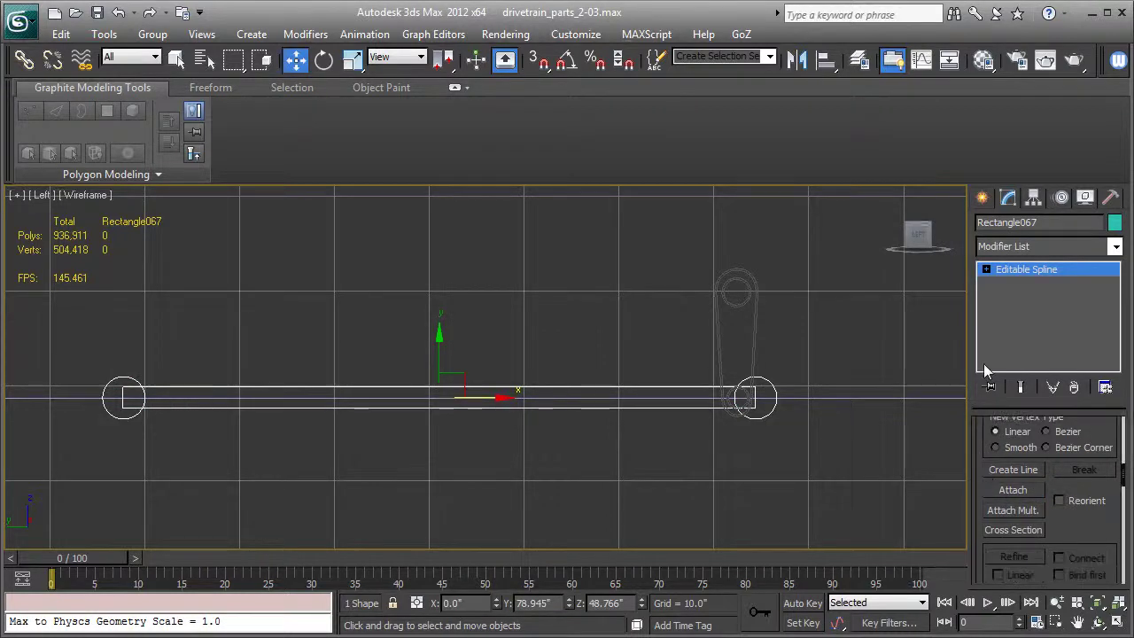
Step: Merge the rectangle with both end circles into a single outline using a spline Boolean union
left_click(987, 269)
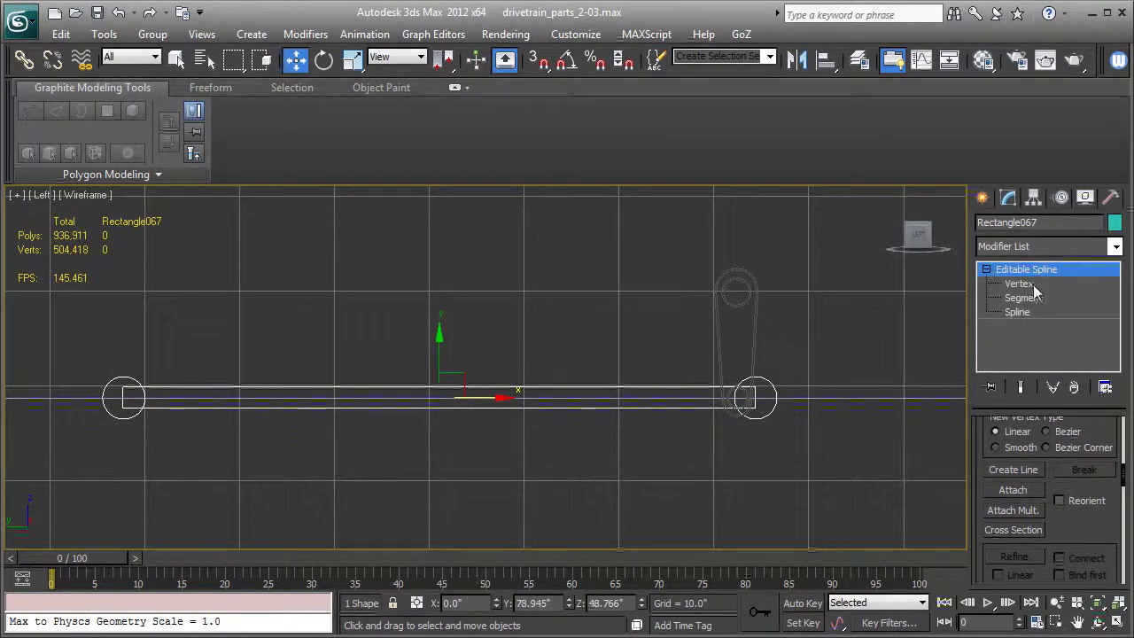
left_click(1017, 313)
left_click(652, 391)
scroll(1073, 511, "down", 5)
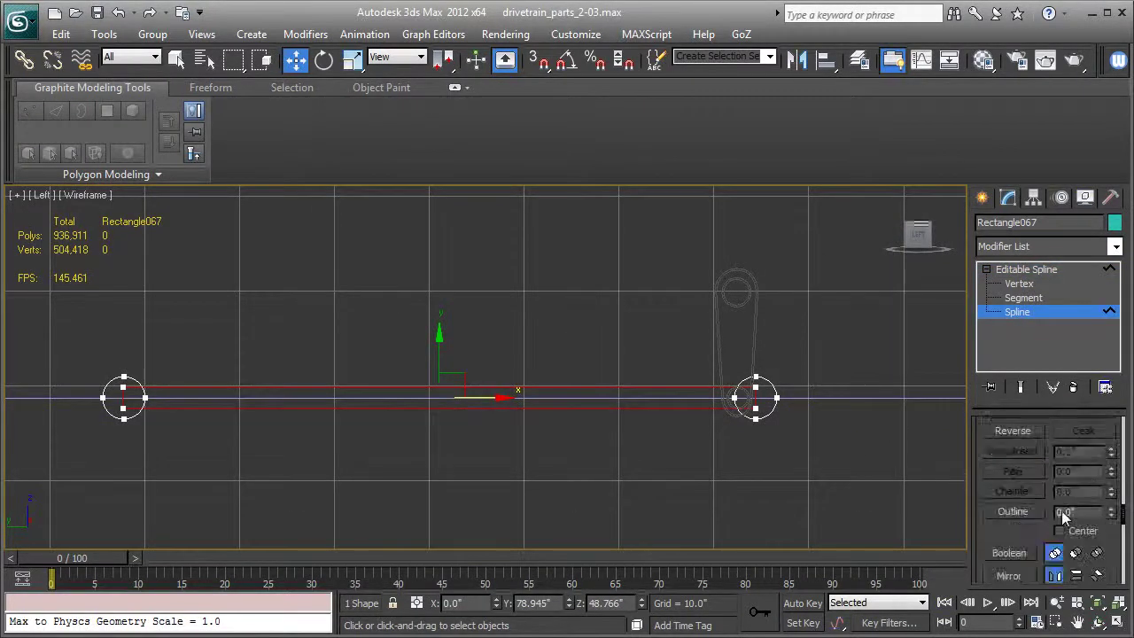
left_click(1010, 555)
left_click(761, 414)
left_click(133, 386)
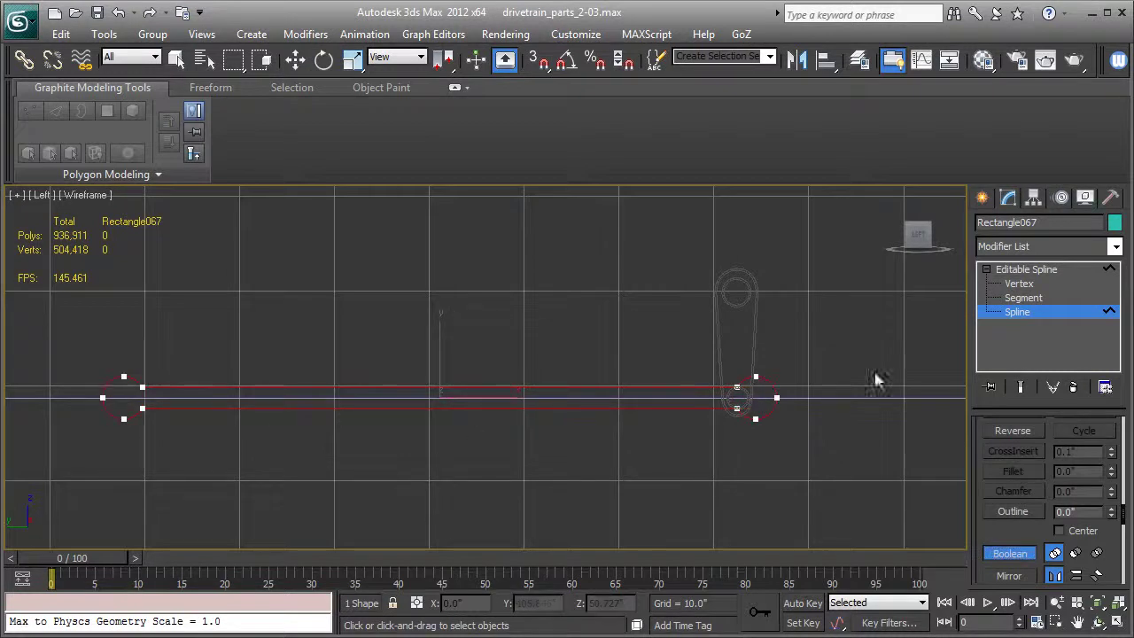
left_click(1015, 552)
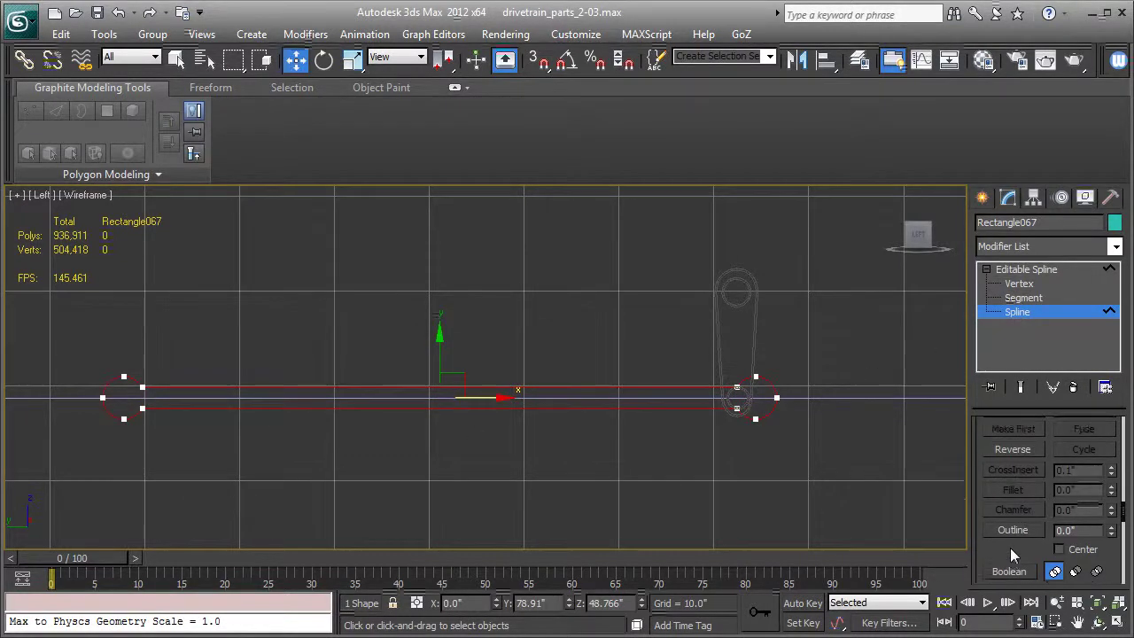
Step: Draw a small pin-hole circle centred in the rod's linkage end and clone it as a copy into the opposite end
left_click(982, 197)
left_click(1015, 345)
scroll(700, 425, "up", 2)
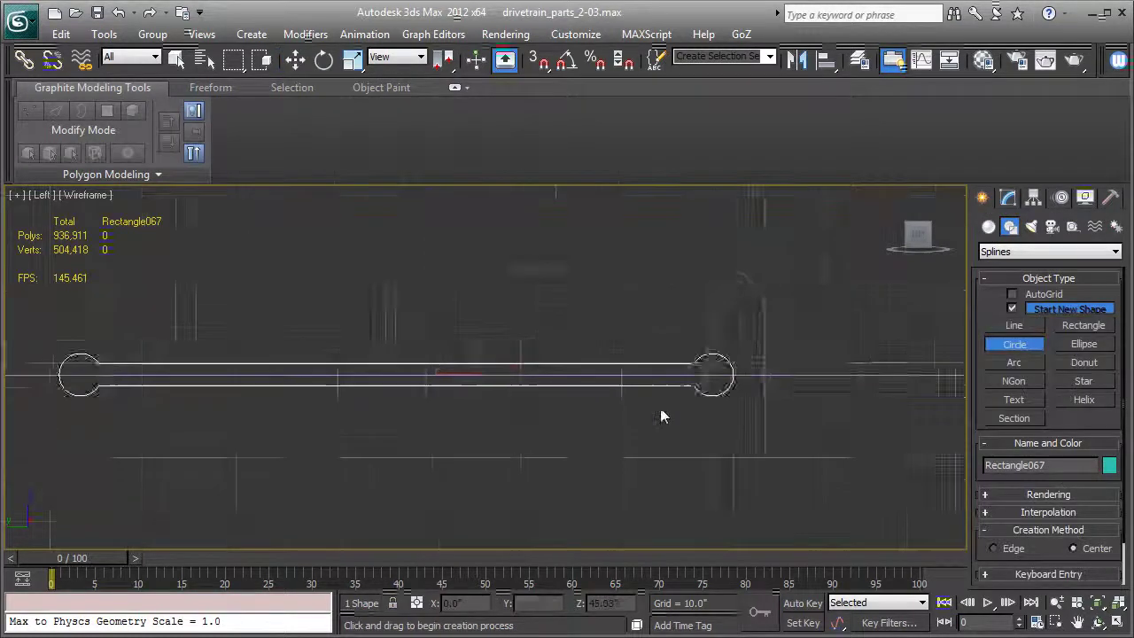
scroll(674, 371, "up", 2)
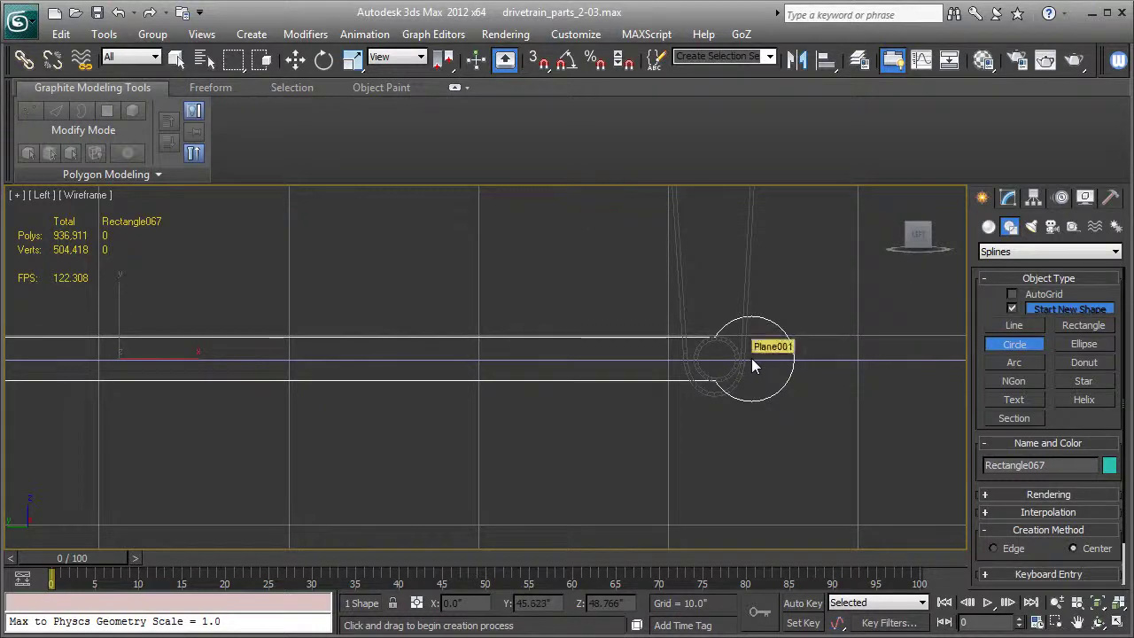
left_click_drag(751, 358, 765, 368)
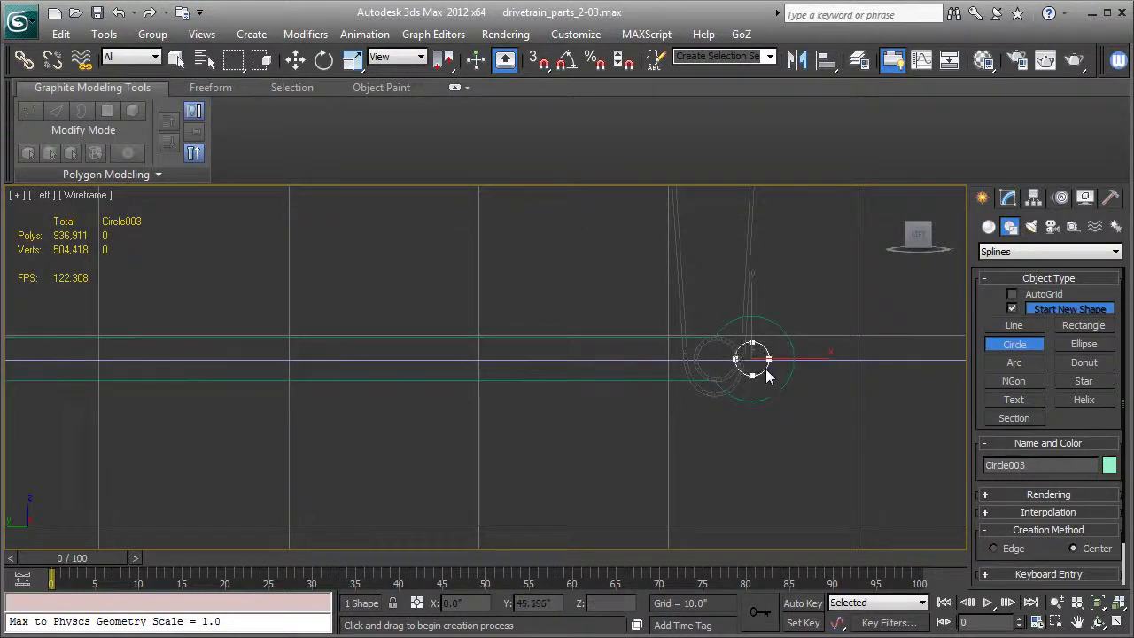
left_click(296, 60)
middle_click_drag(390, 244, 459, 328)
scroll(459, 328, "down", 3)
middle_click_drag(556, 413, 686, 402)
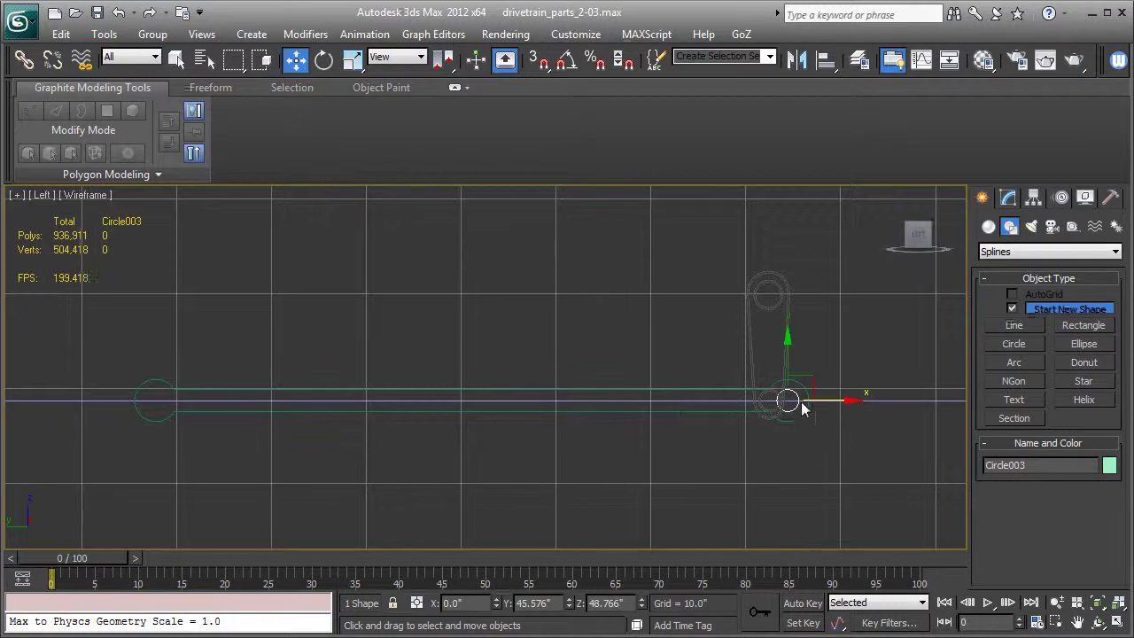
mouse_move(827, 401)
left_mouse_down("shift")
mouse_move(322, 401)
mouse_move(195, 386)
left_mouse_up("shift")
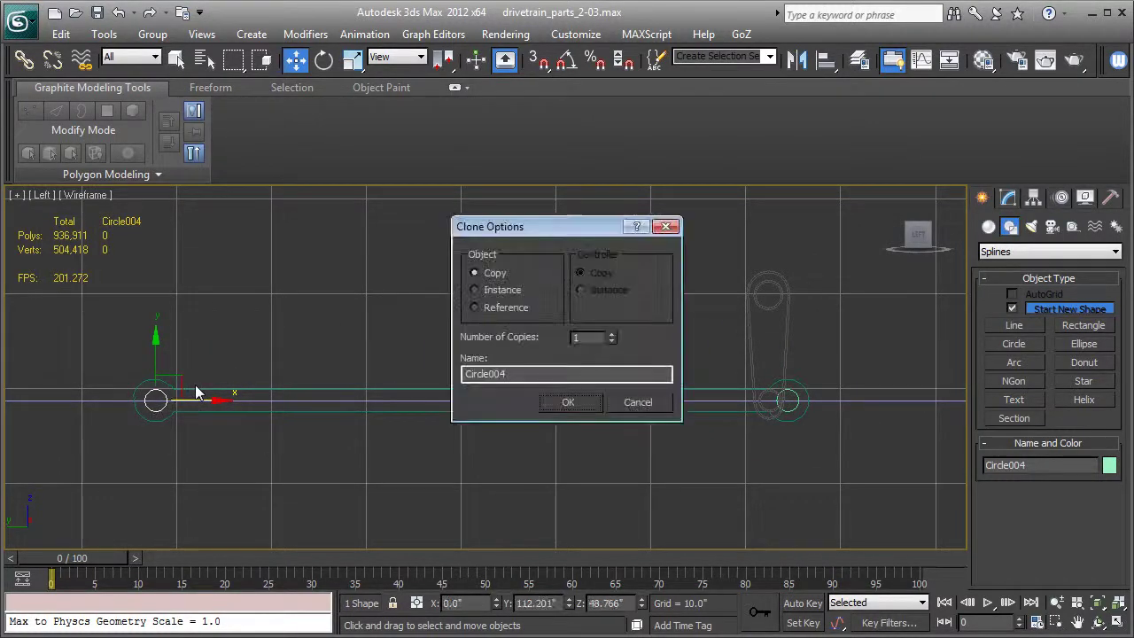
left_click(568, 402)
Step: Attach both pin-hole circles to the rod's outline spline
left_click(560, 411)
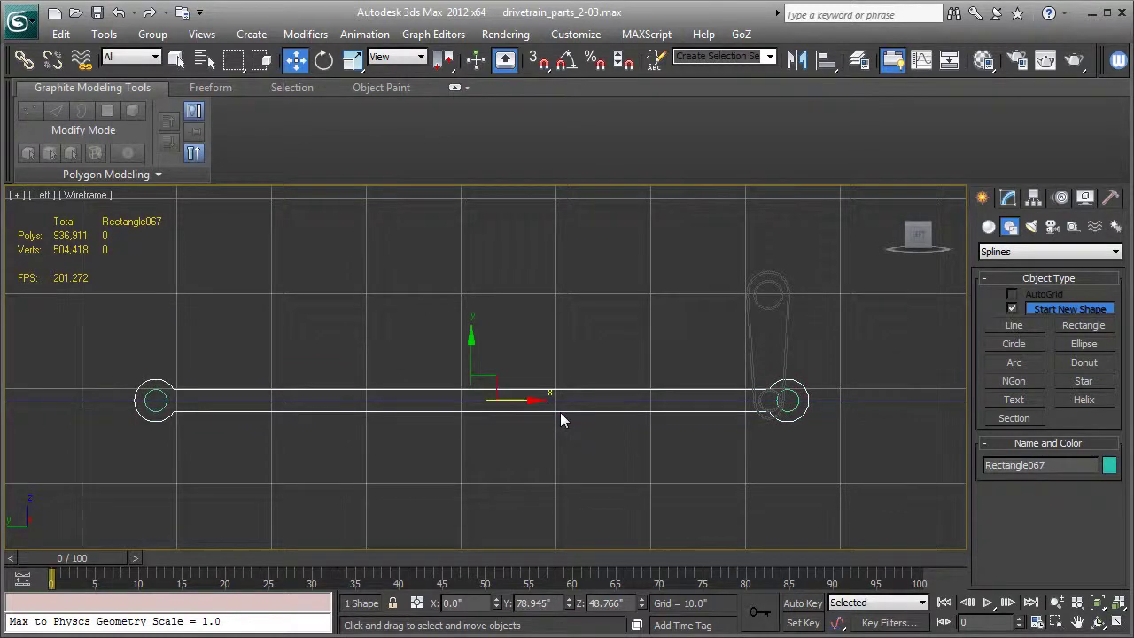
left_click(1008, 197)
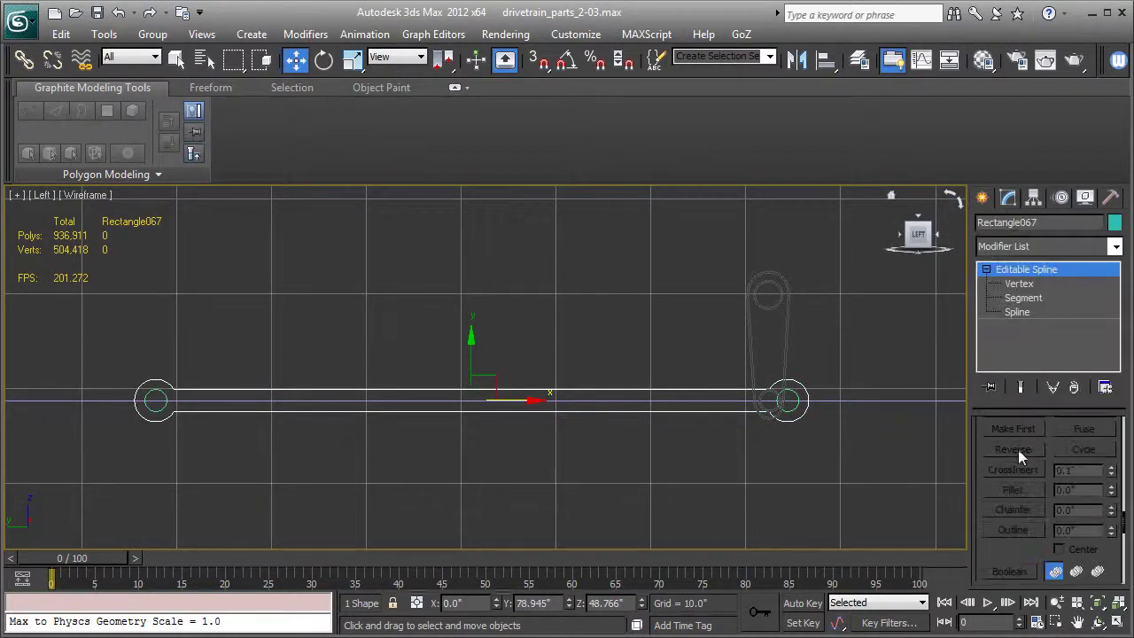
scroll(1009, 559, "up", 5)
left_click(1014, 545)
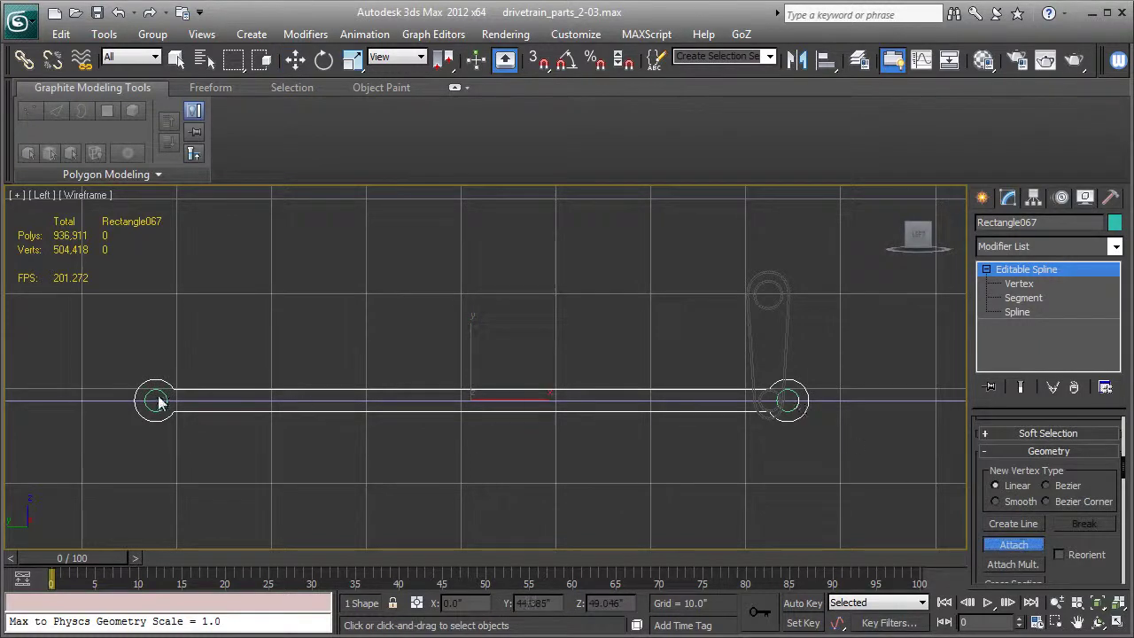
Step: Apply a Bevel modifier to the rod outline
left_click(1025, 247)
key("e")
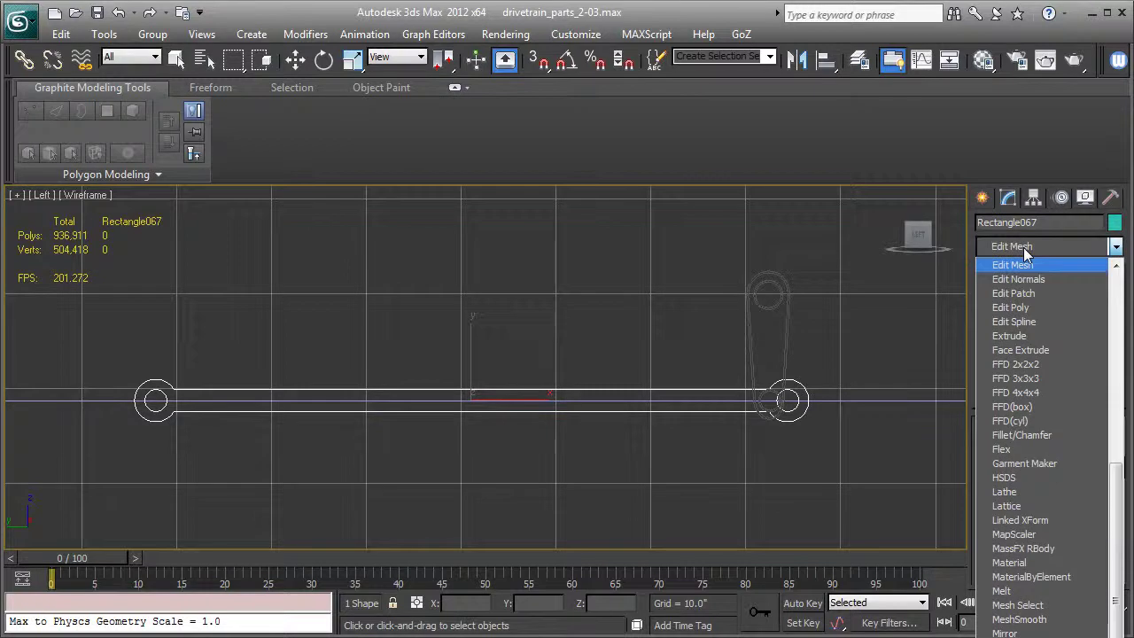
key("b")
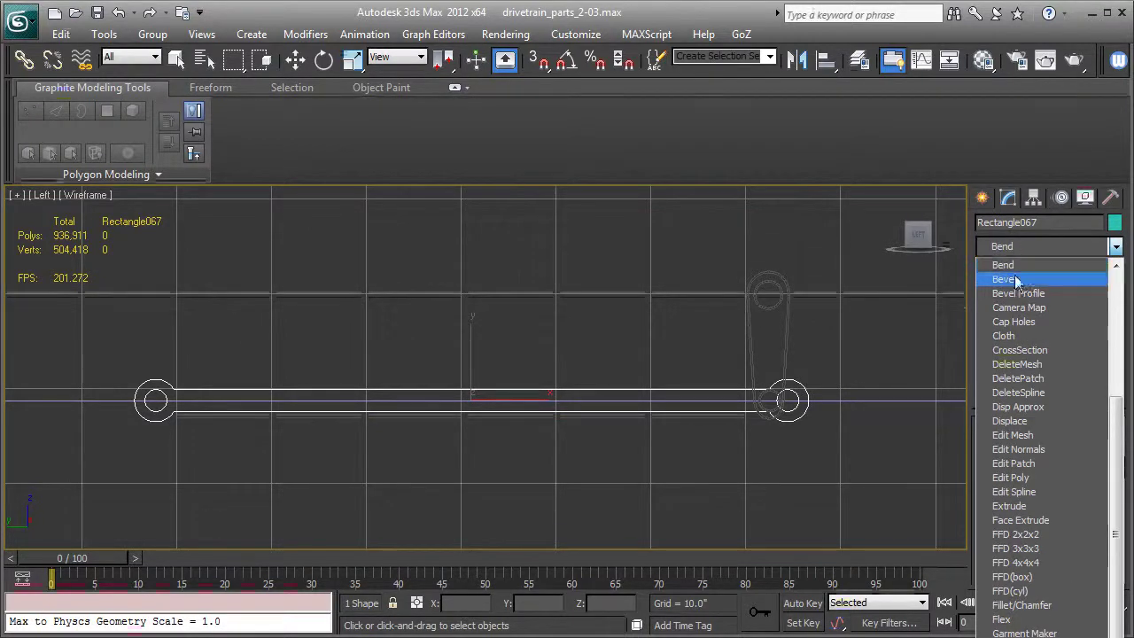
left_click(1016, 280)
Step: Move the shaded rod outward in front of the pivot linkage and align its end hole with the linkage's lower hole
key("p")
scroll(767, 394, "down", 3)
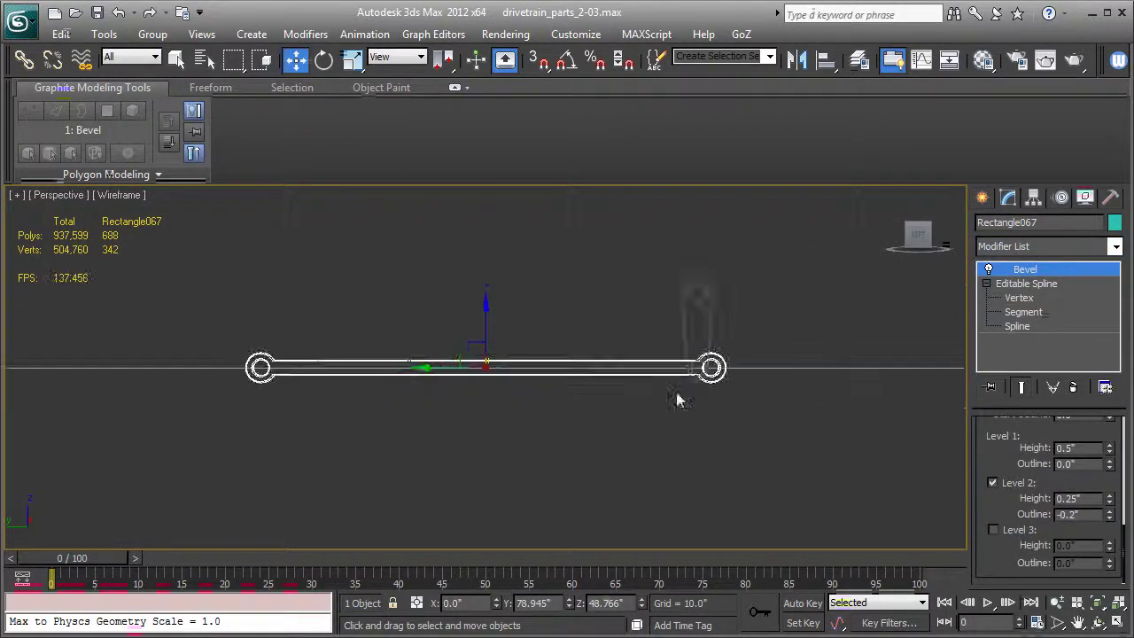
key("F3")
middle_click_drag(683, 483, 518, 412, "alt")
scroll(516, 404, "up", 3)
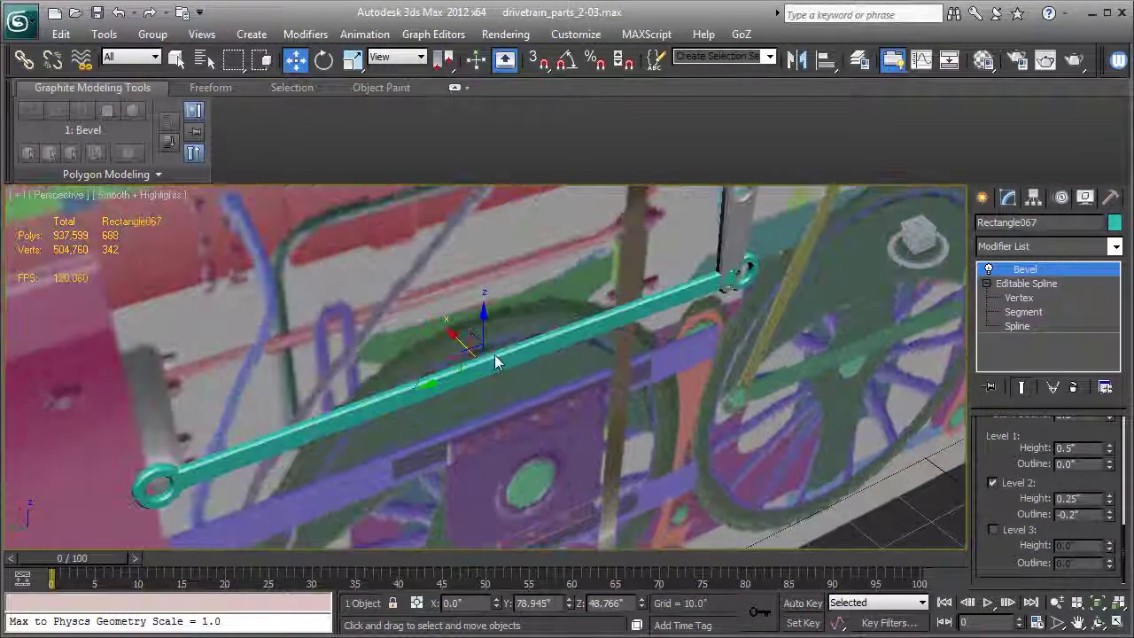
left_click_drag(456, 343, 464, 350)
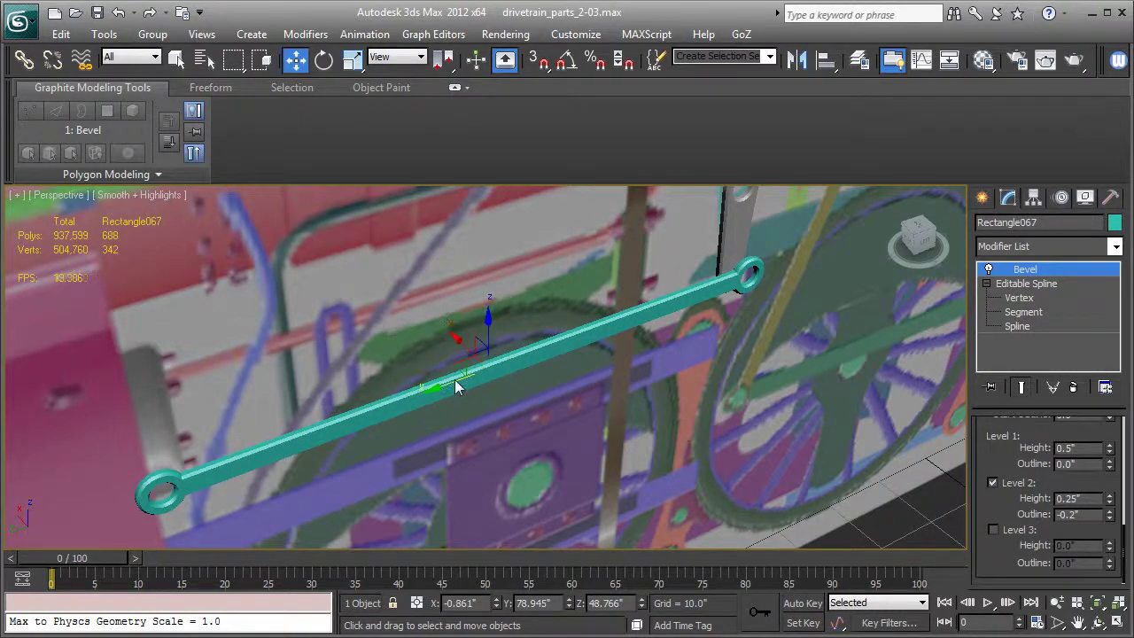
left_click_drag(439, 392, 418, 390)
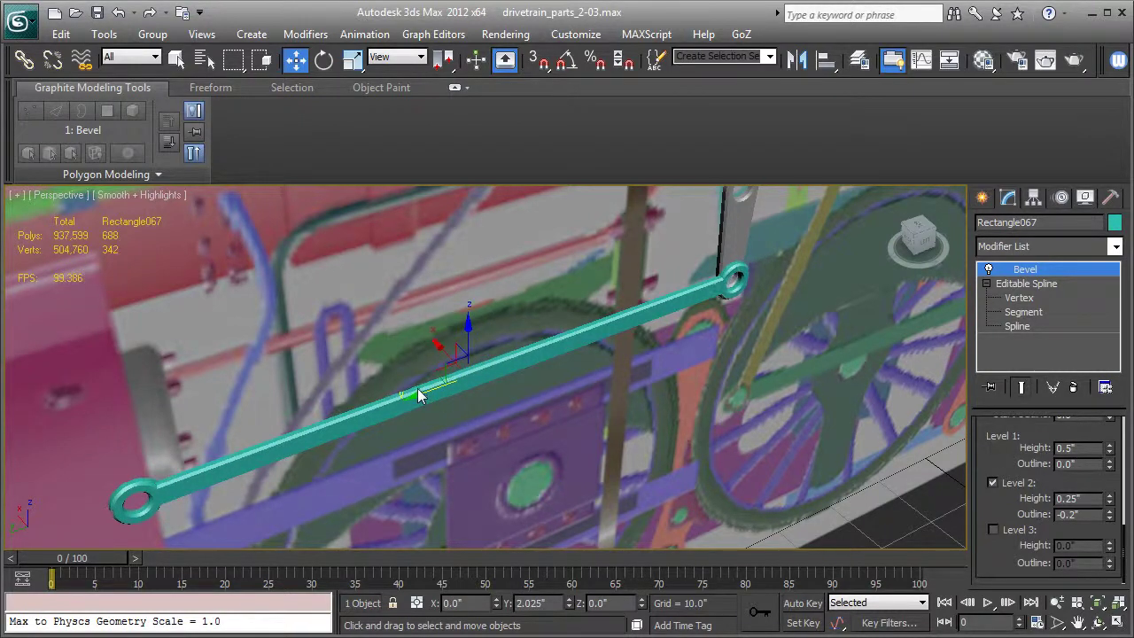
key("l")
key("z")
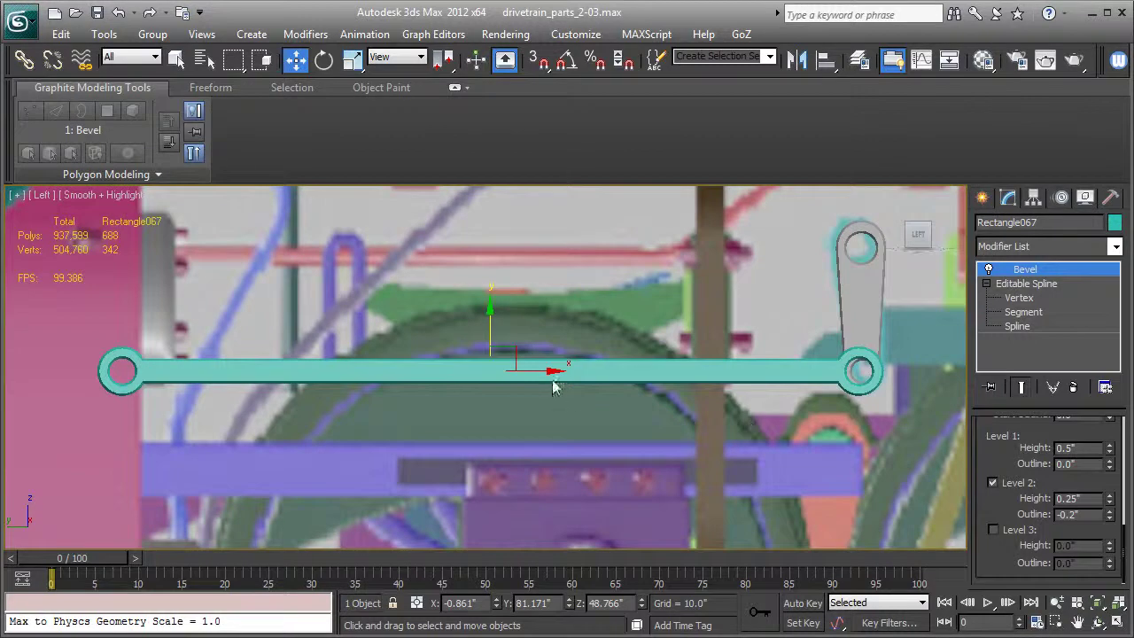
left_click_drag(548, 377, 553, 375)
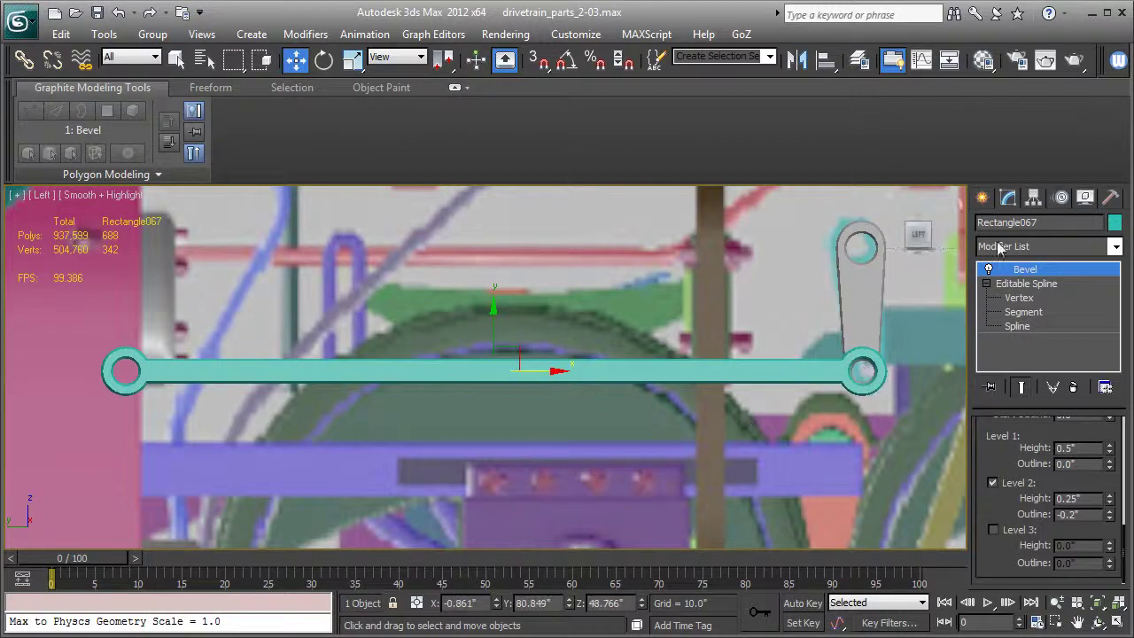
Step: Move only the rod's pivot point about 33.2" along the rod to the centre of the linkage-end hole
left_click(1030, 199)
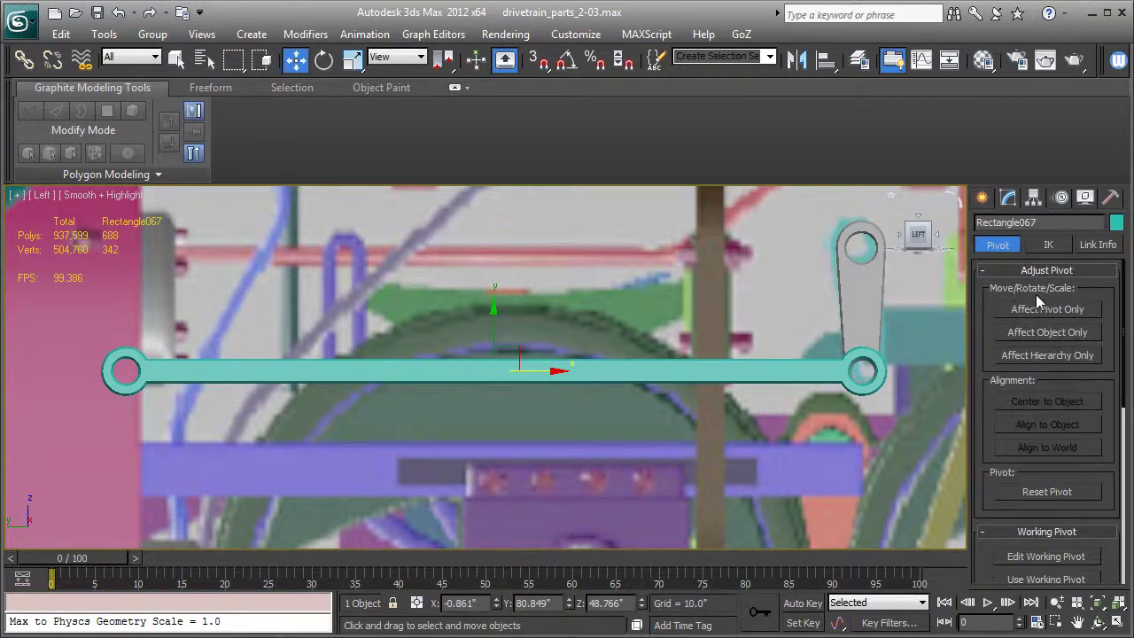
left_click(1042, 309)
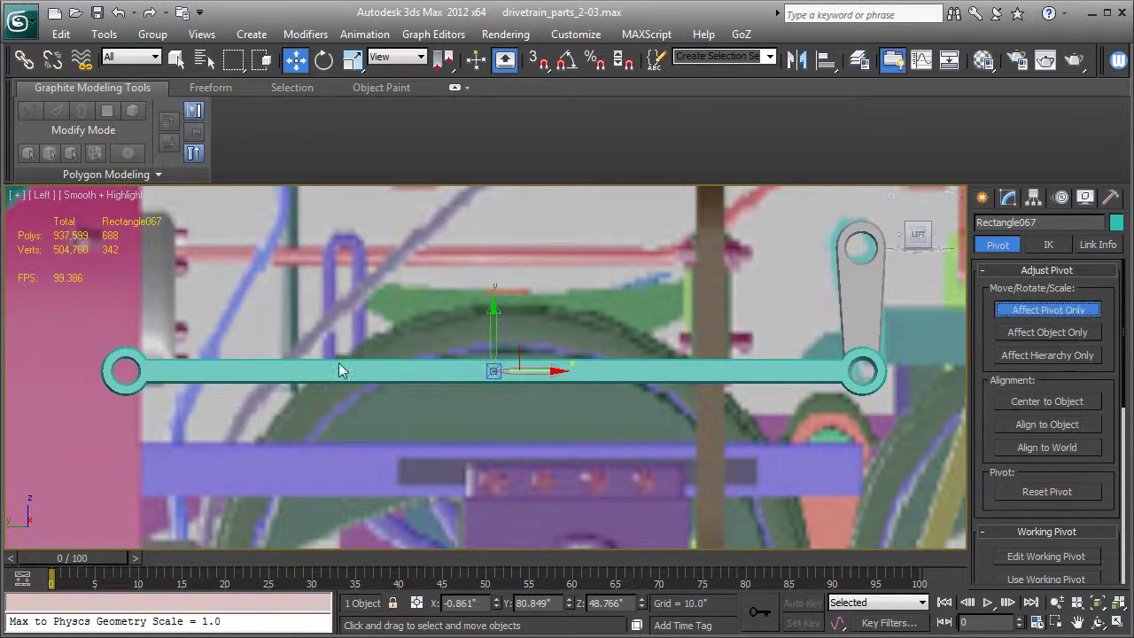
left_click_drag(526, 373, 895, 371)
key("F3")
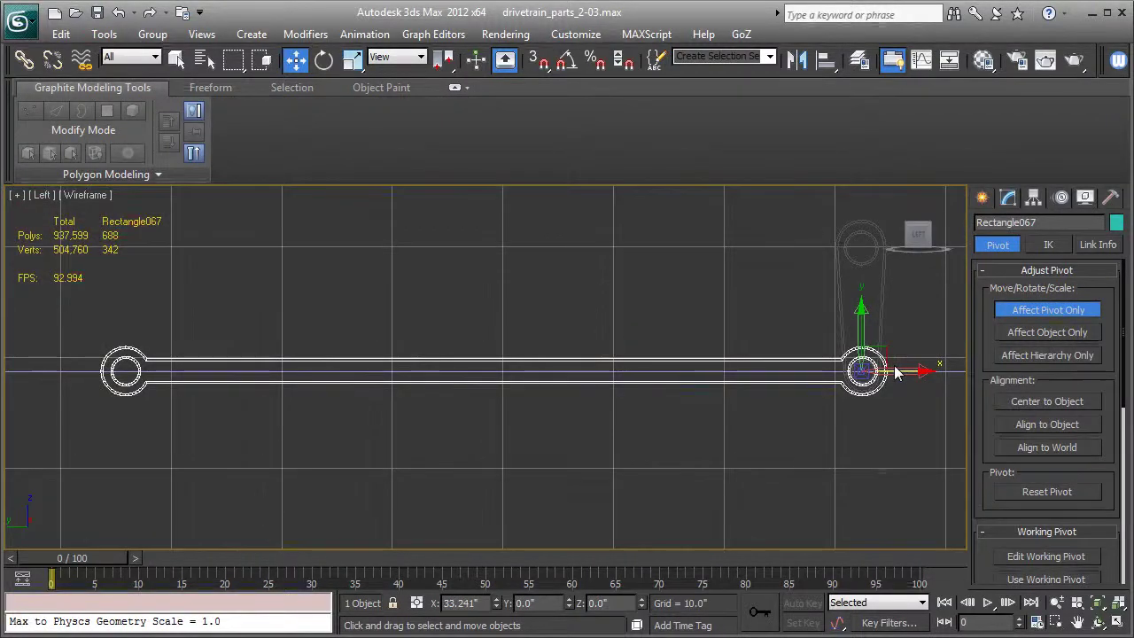
left_click(1009, 311)
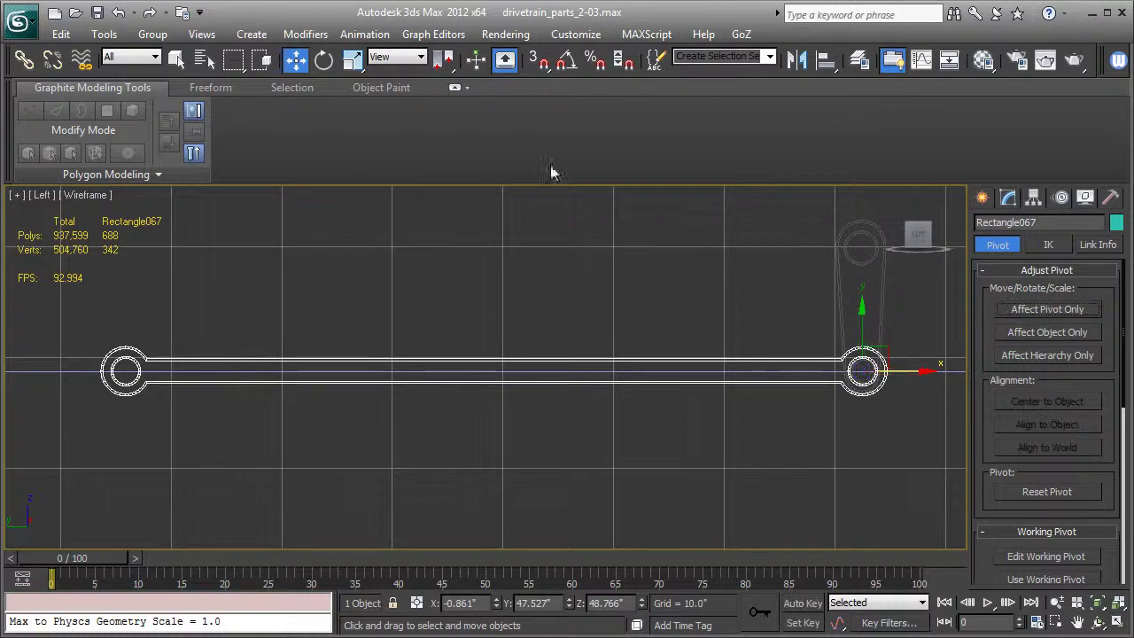
Step: Rotate the rod about 8.2° around its linkage-end hole so the cylinder end rises
left_click(324, 60)
key("F3")
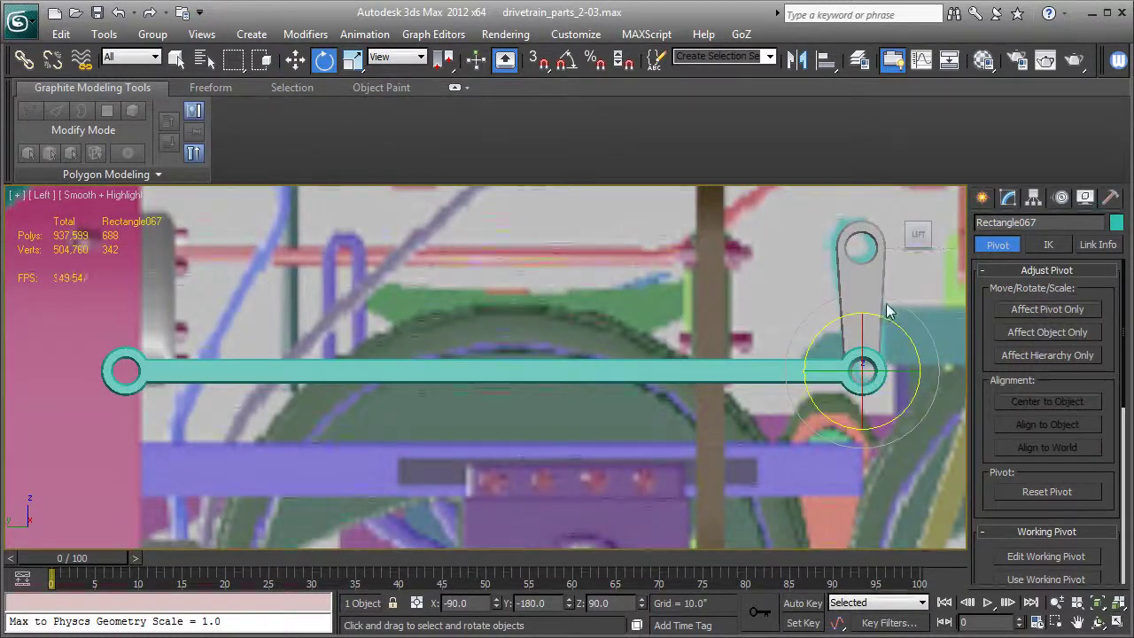
left_click_drag(889, 306, 903, 304)
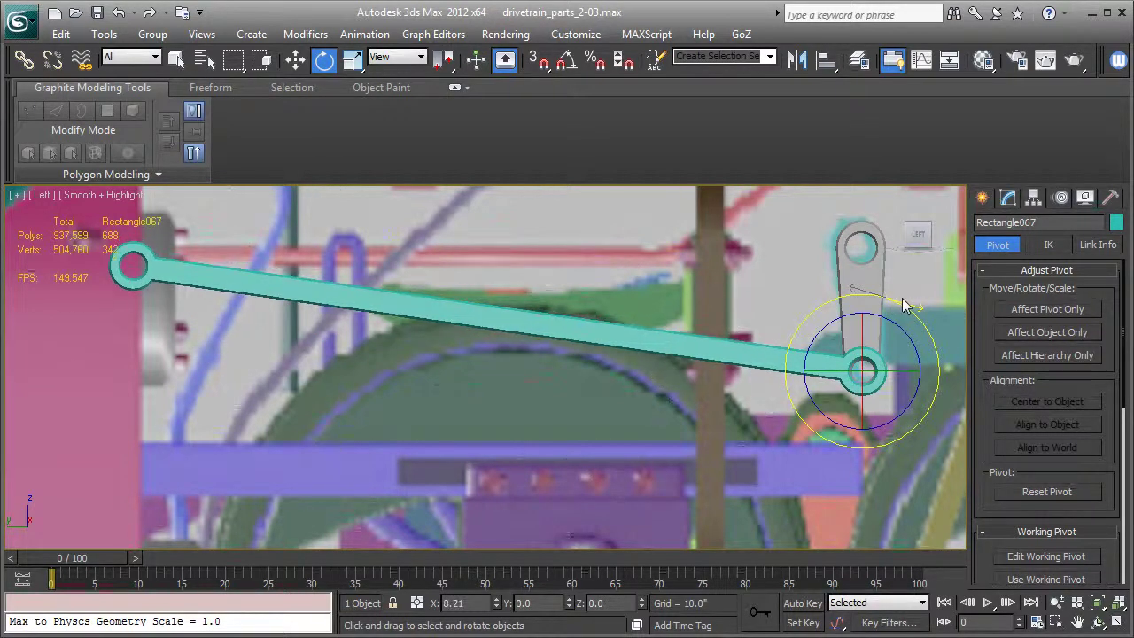
Step: Shorten the rod by moving all its cylinder-end spline vertices toward the linkage and slightly down, keeping the Bevel on top
left_click(1007, 197)
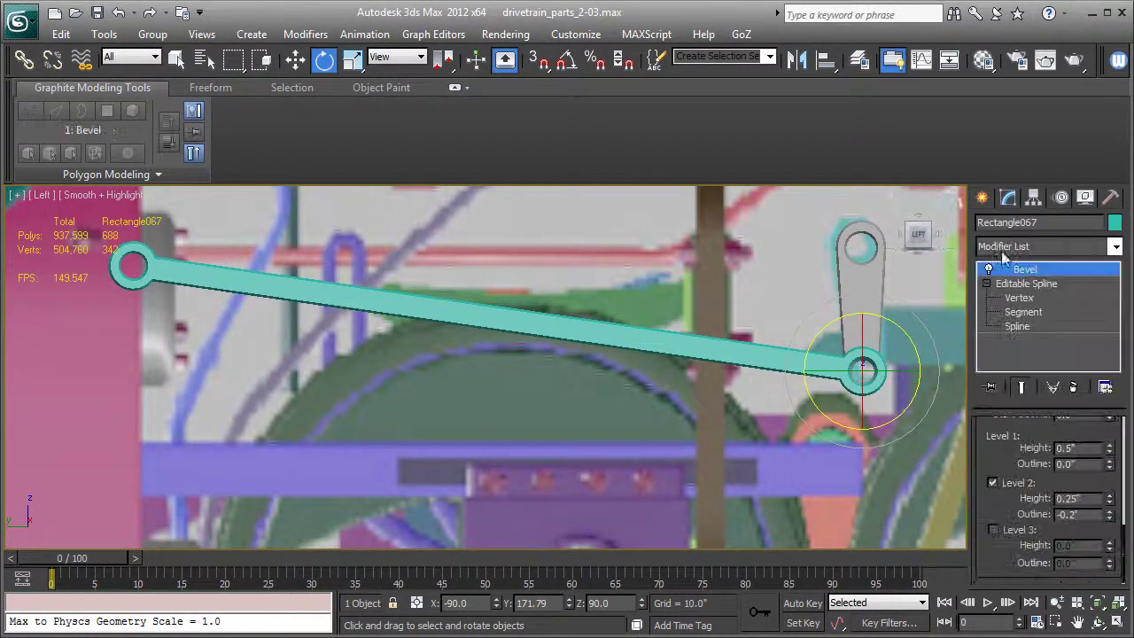
left_click(1014, 299)
left_click_drag(85, 229, 295, 319)
left_click(296, 60)
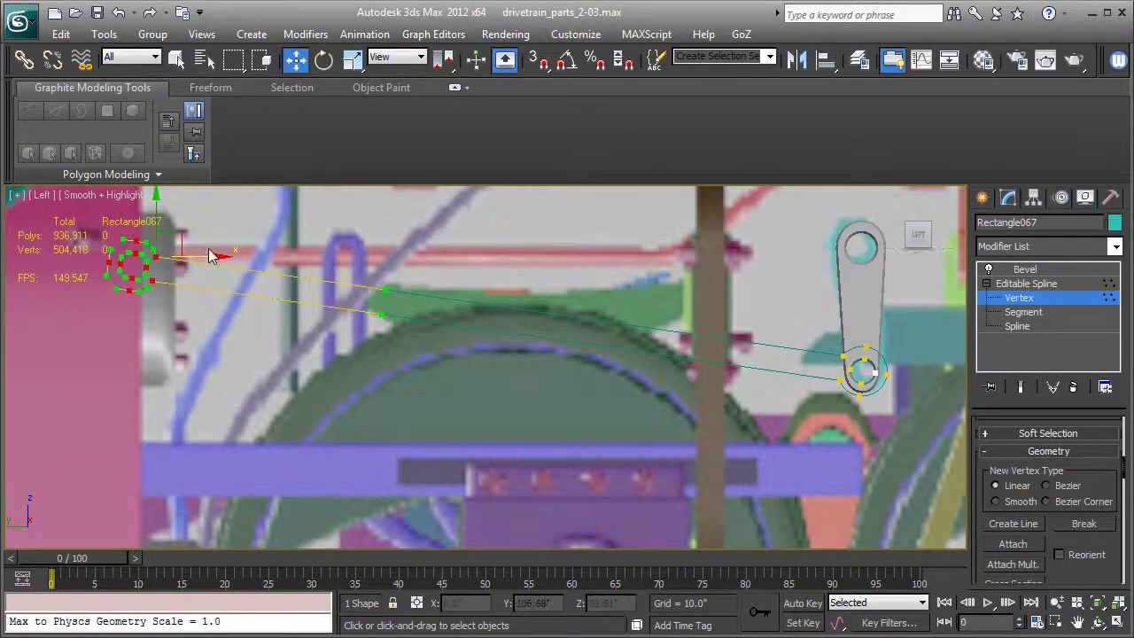
left_click_drag(202, 263, 284, 272)
left_click_drag(238, 216, 237, 220)
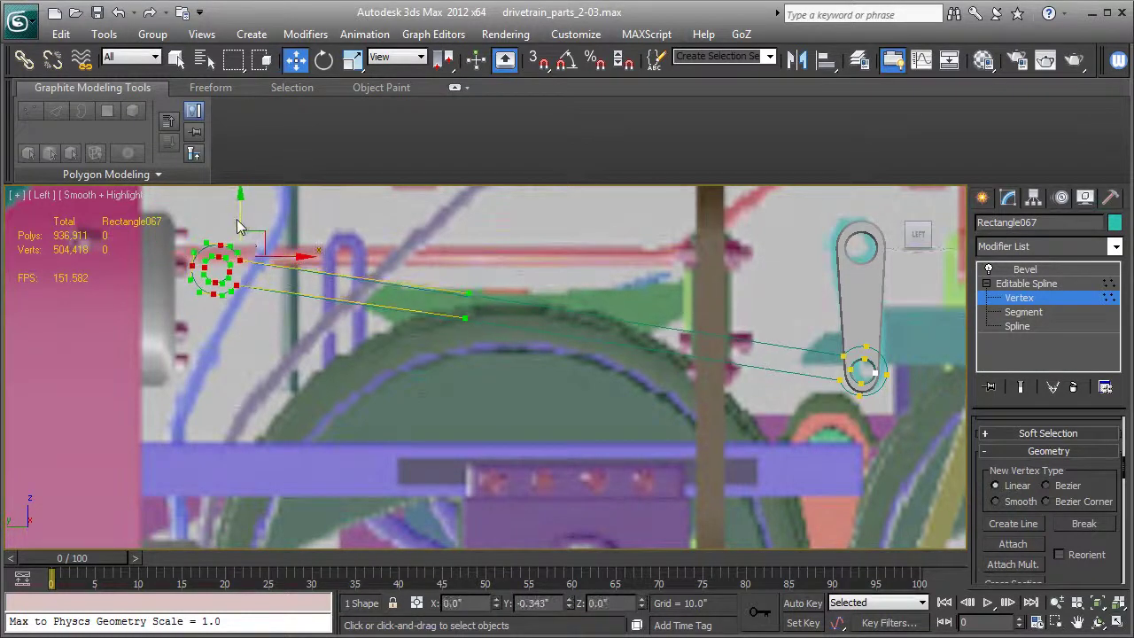
left_click(1026, 272)
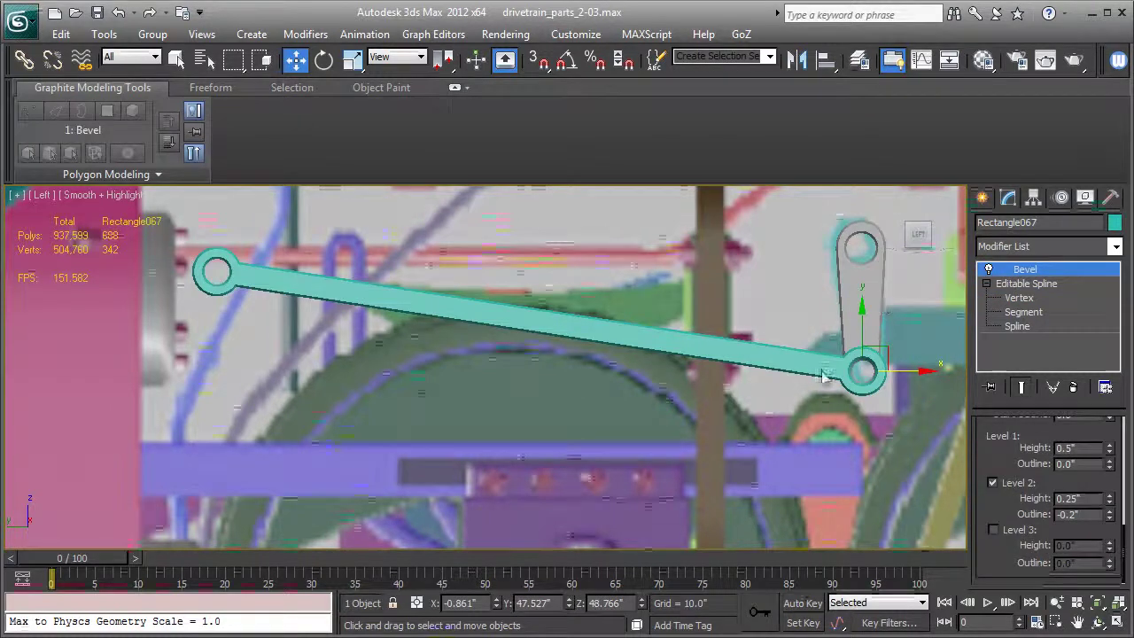
Step: Rename the rod as Drive_linkage-01
middle_click_drag(700, 441, 598, 393)
scroll(599, 386, "down", 3)
middle_click_drag(736, 403, 589, 365)
middle_click_drag(521, 339, 542, 357)
left_click_drag(1058, 228, 912, 228)
type("Dri")
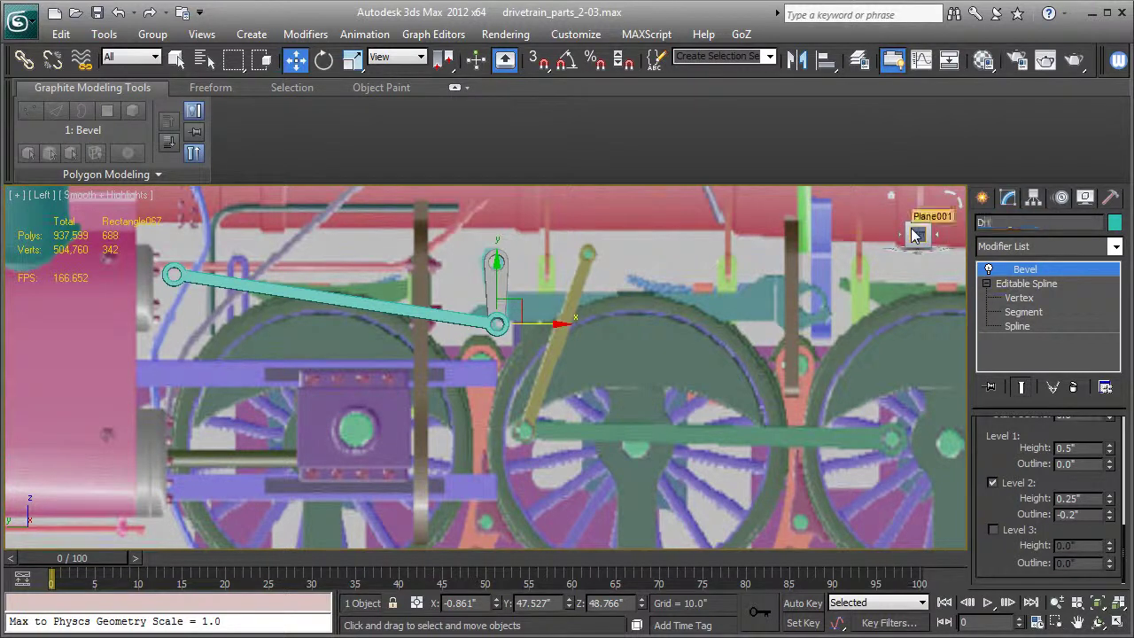
type("ve_linkage-01")
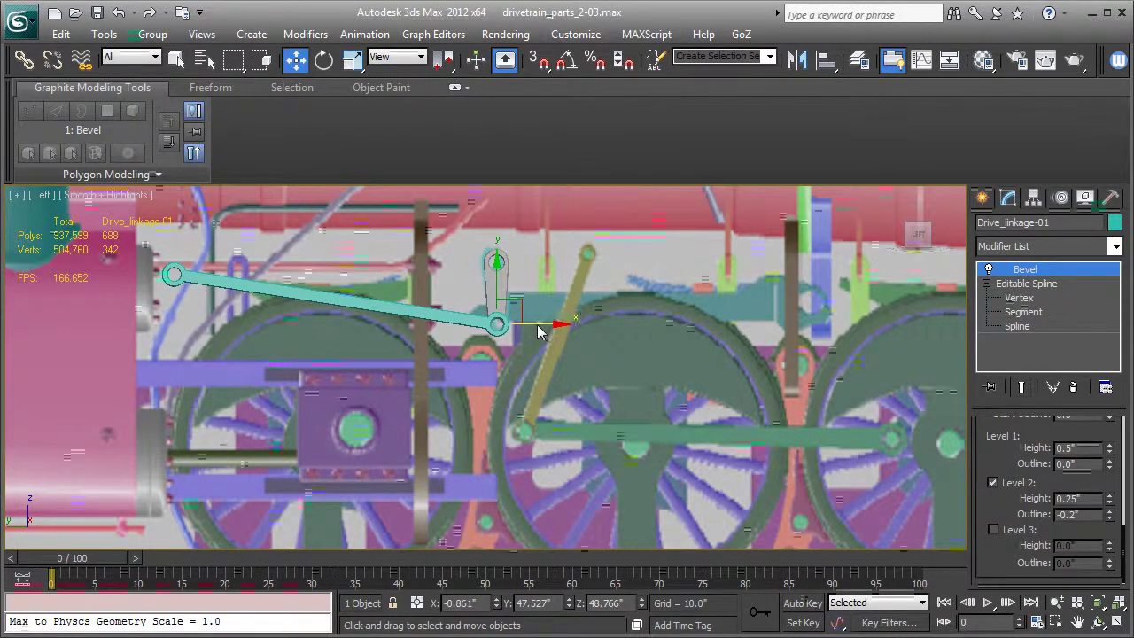
Step: Clone the rod as a copy and position and rotate it over the green reference rod between the second and third wheels
mouse_move(540, 325)
left_mouse_down("shift")
mouse_move(855, 330)
mouse_move(843, 334)
left_mouse_up("shift")
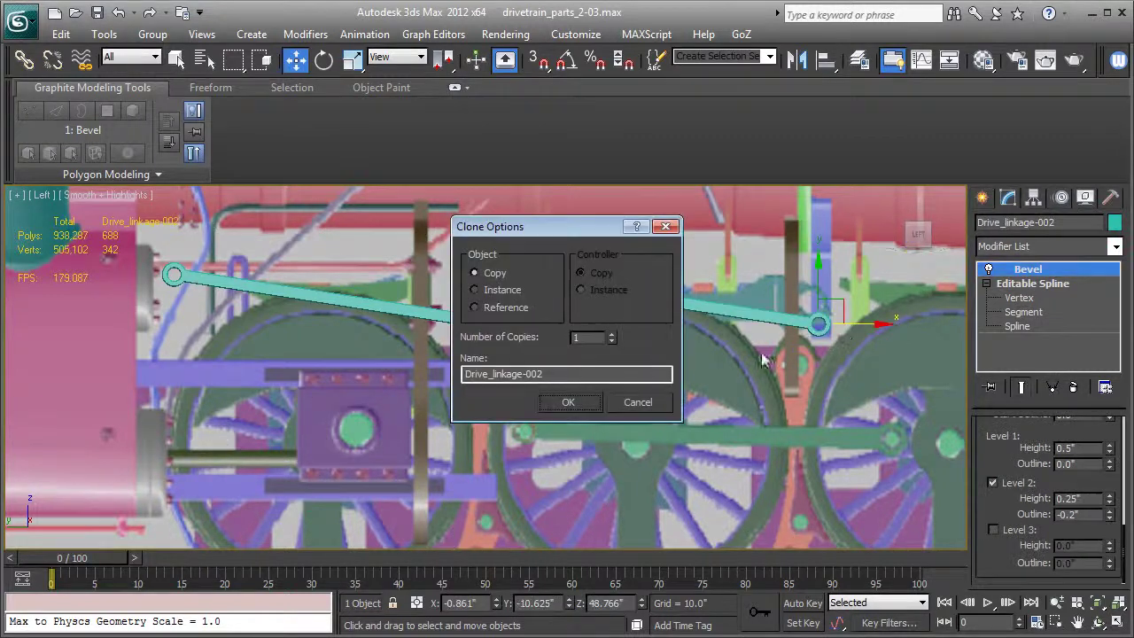
left_click(568, 403)
left_click_drag(814, 283, 821, 382)
left_click(324, 59)
key("w")
left_click_drag(863, 440, 937, 443)
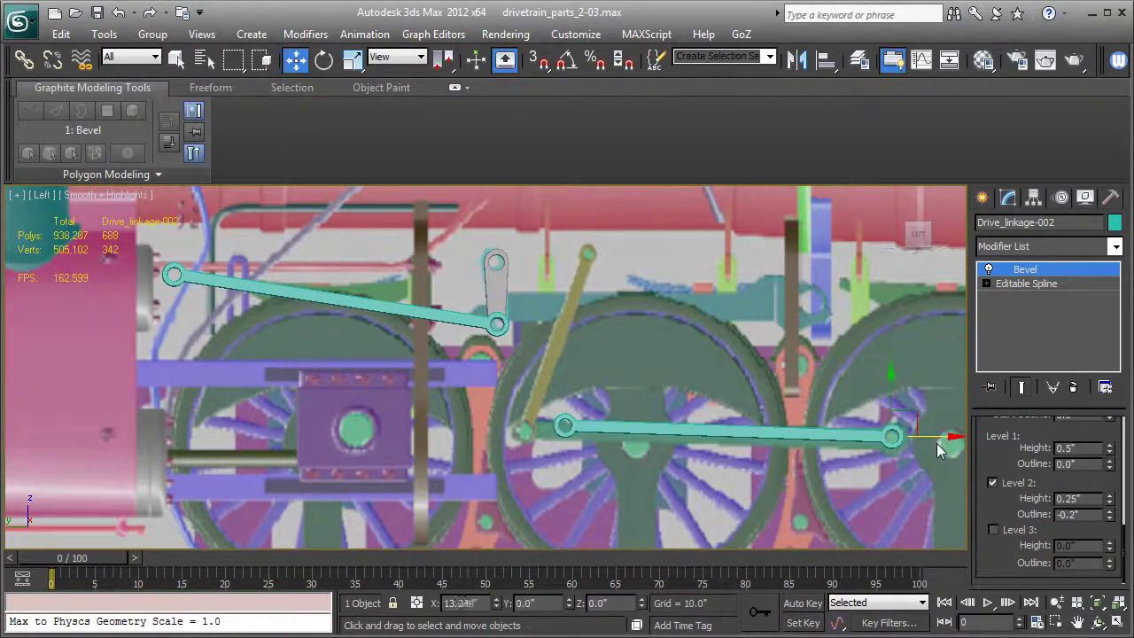
Step: Scale the copied rod uniformly to 105 percent and nudge it down onto the green reference rod
left_click(352, 58)
left_click_drag(904, 424, 918, 438)
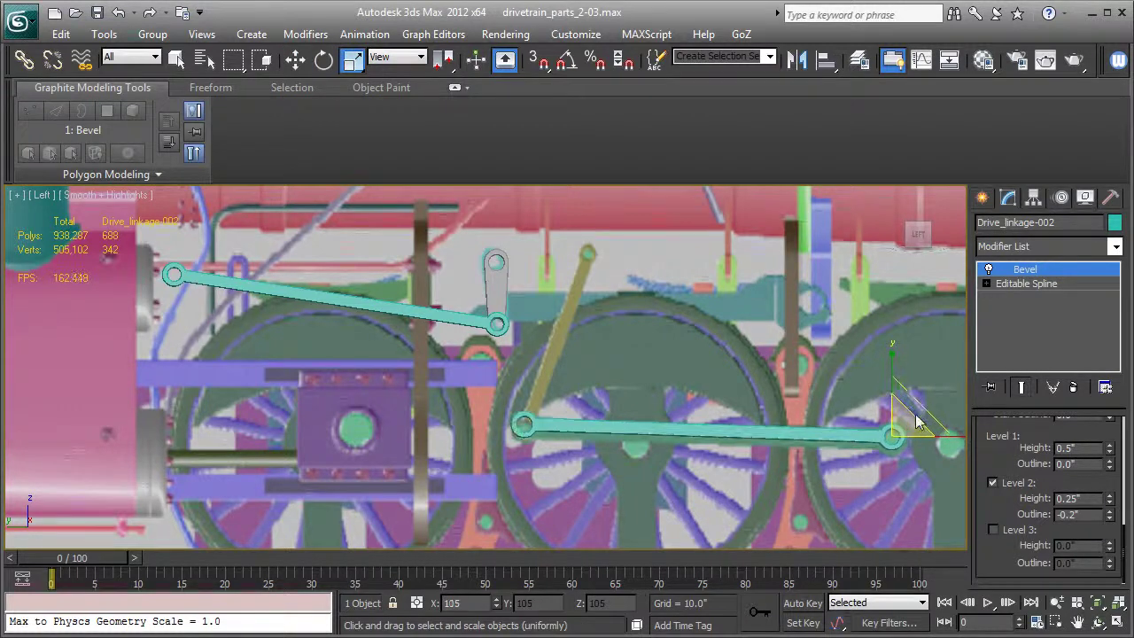
left_click(294, 60)
left_click_drag(891, 386, 889, 392)
Step: Clone the wheel rod upward as a copy and rotate it about 105° to a steep angle like the yellow reference rod
middle_click_drag(870, 394, 752, 395)
scroll(753, 395, "down", 2)
left_click_drag(694, 396, 699, 303, "shift")
left_click(569, 406)
key("e")
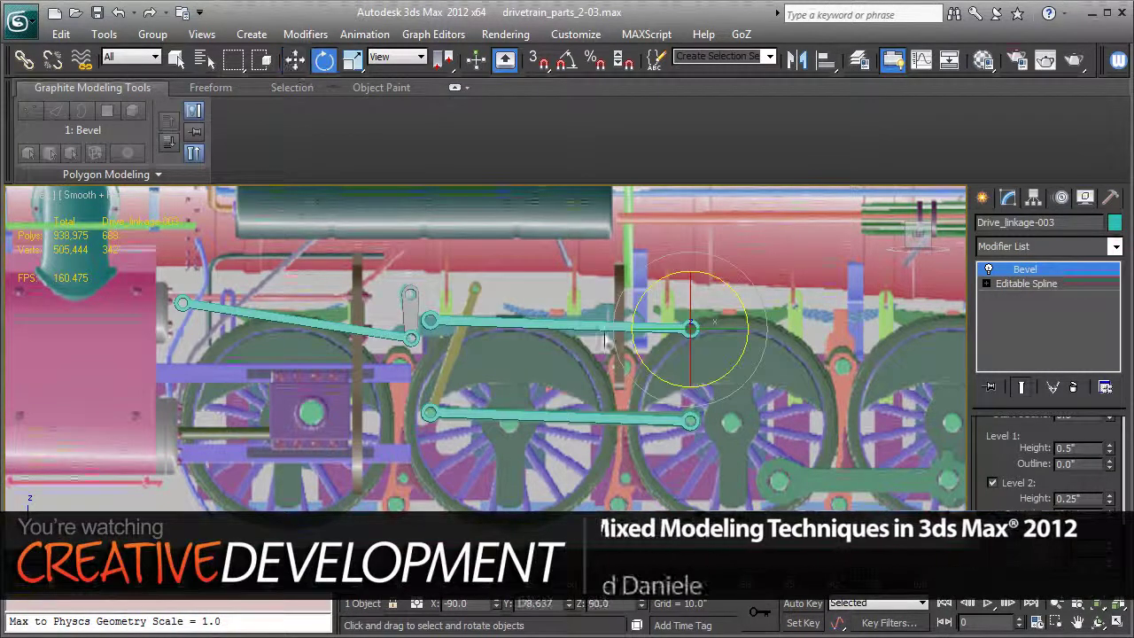
left_click_drag(694, 251, 885, 288)
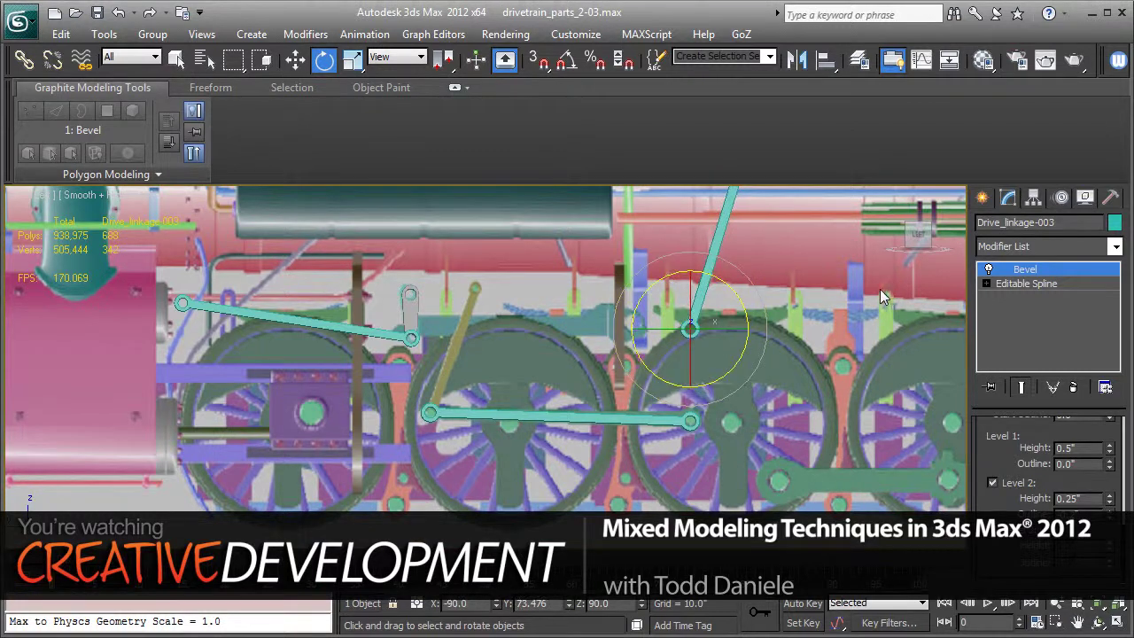
Step: Scale the steep copied rod down to about 50 percent and move it onto the yellow reference rod by the second wheel
key("r")
left_click_drag(697, 321, 682, 429)
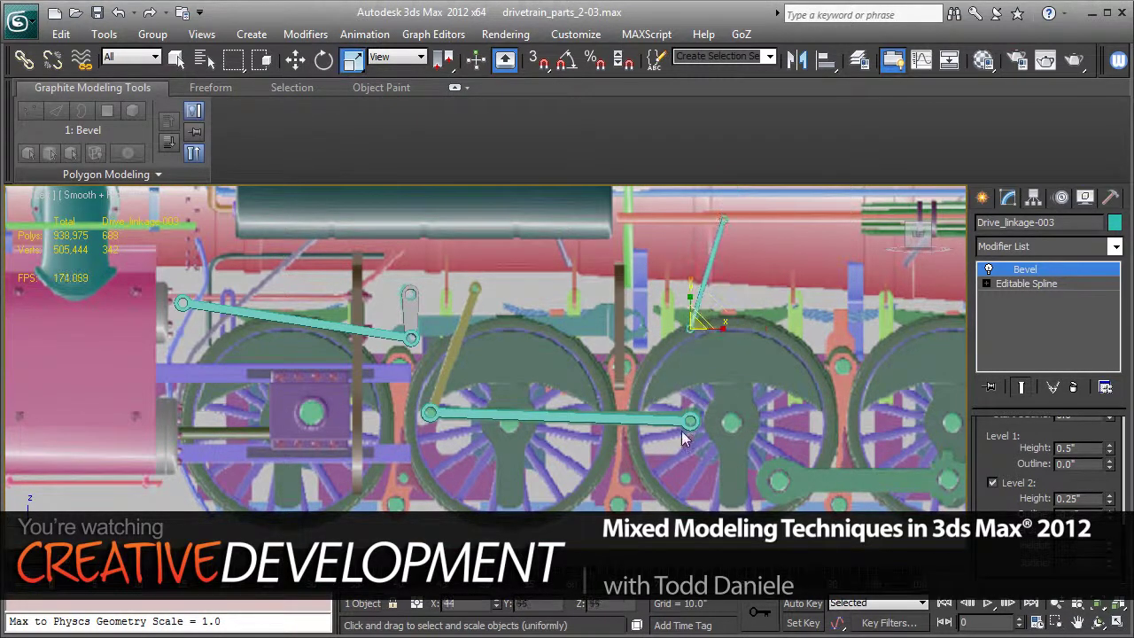
key("w")
left_click_drag(732, 333, 507, 333)
left_click_drag(452, 278, 454, 348)
left_click_drag(502, 404, 481, 393)
key("e")
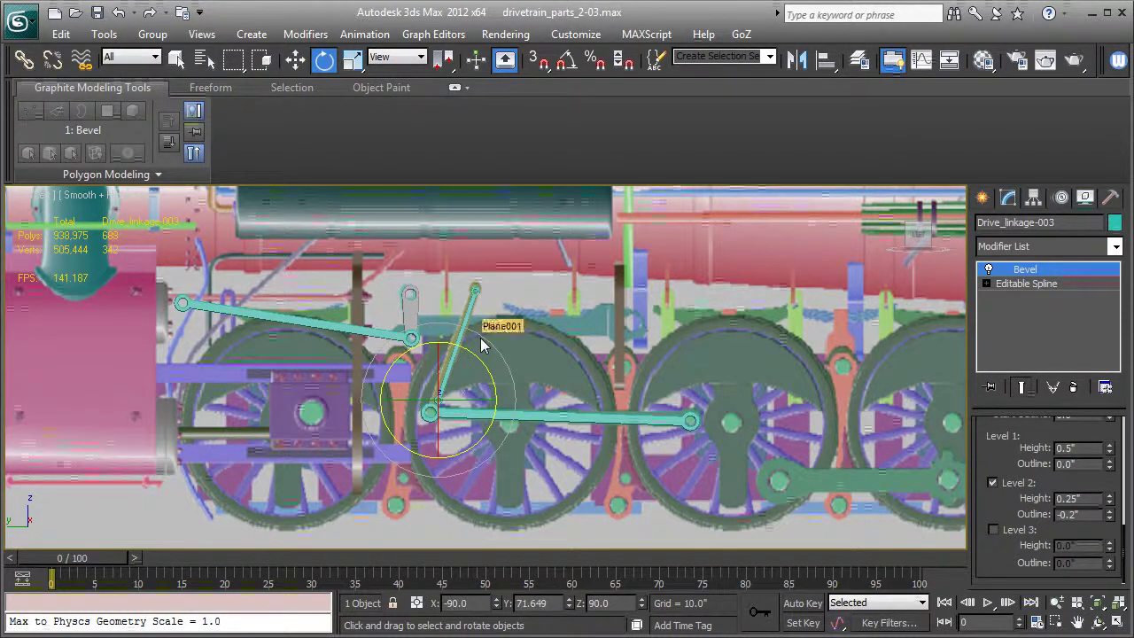
key("w")
left_click_drag(504, 398, 494, 404)
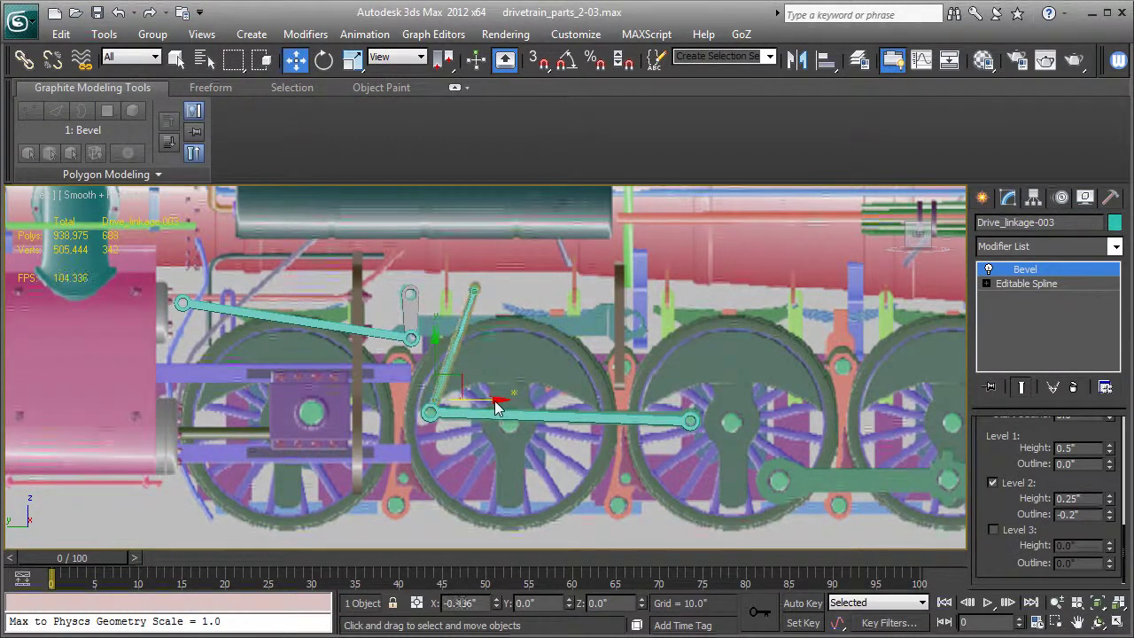
Step: Scale the steep rod back up to about the other linkages' thickness and align its lower end with the long wheel rod's pin hole
scroll(495, 401, "up", 1)
scroll(423, 335, "up", 5)
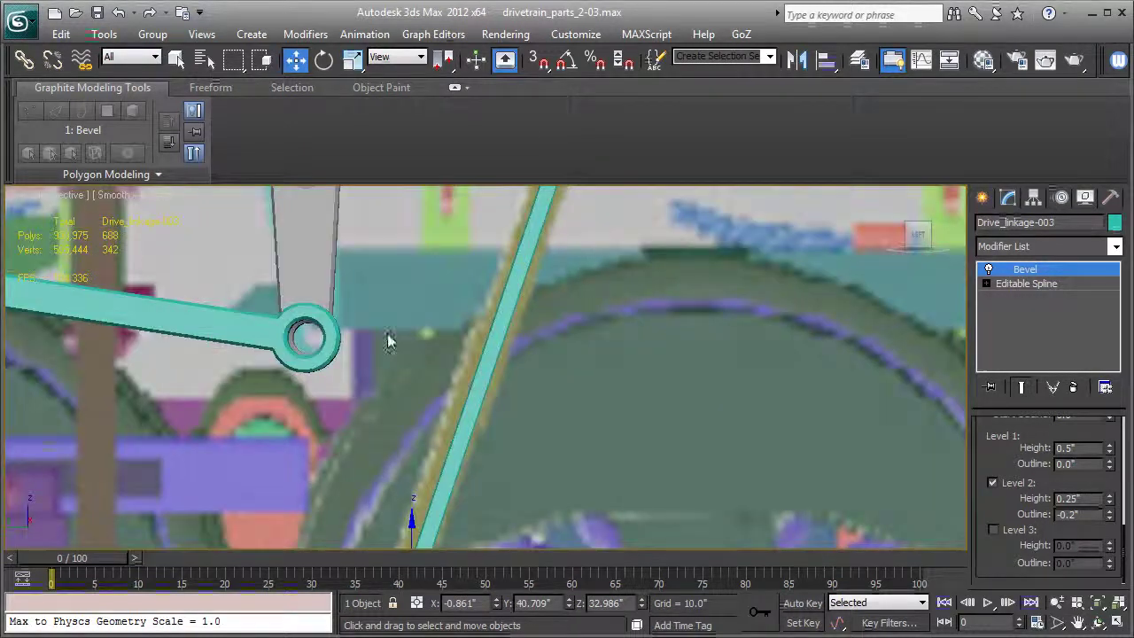
scroll(440, 375, "down", 5)
left_click(351, 61)
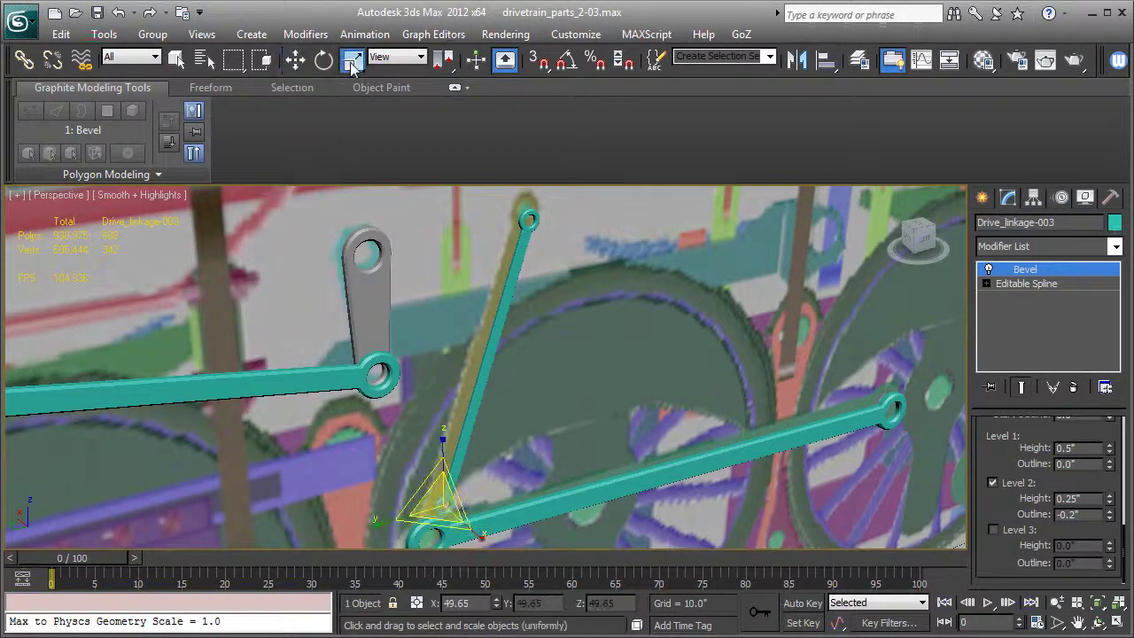
left_click_drag(437, 493, 435, 480)
scroll(440, 493, "up", 3)
scroll(447, 497, "down", 7)
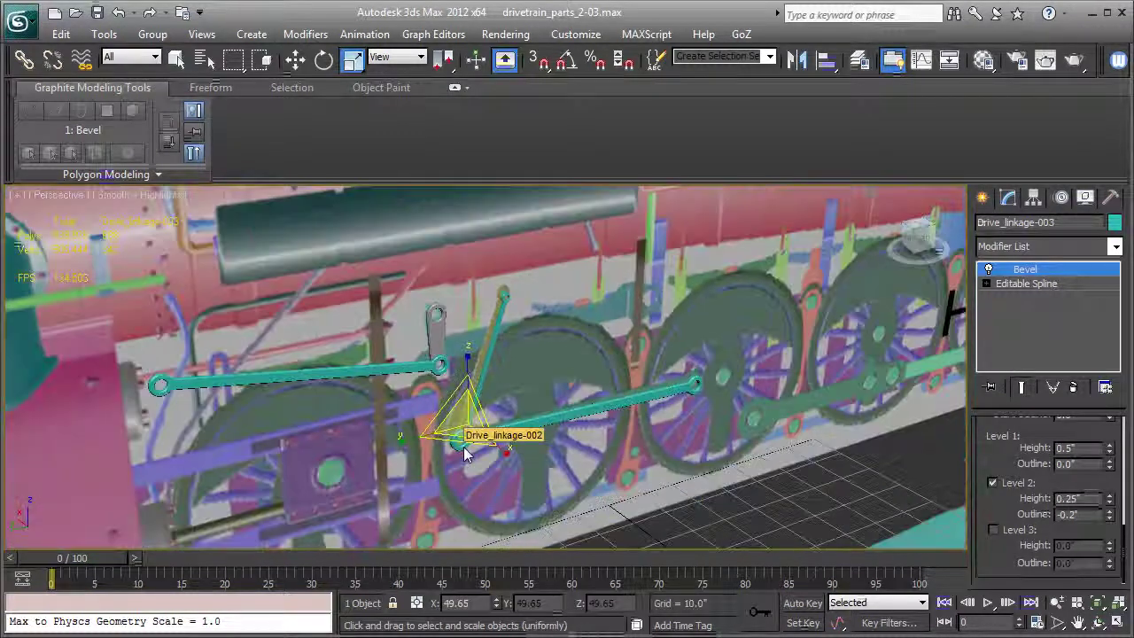
mouse_move(470, 414)
left_mouse_down()
mouse_move(470, 400)
mouse_move(470, 418)
left_mouse_up()
left_click_drag(477, 394, 499, 319)
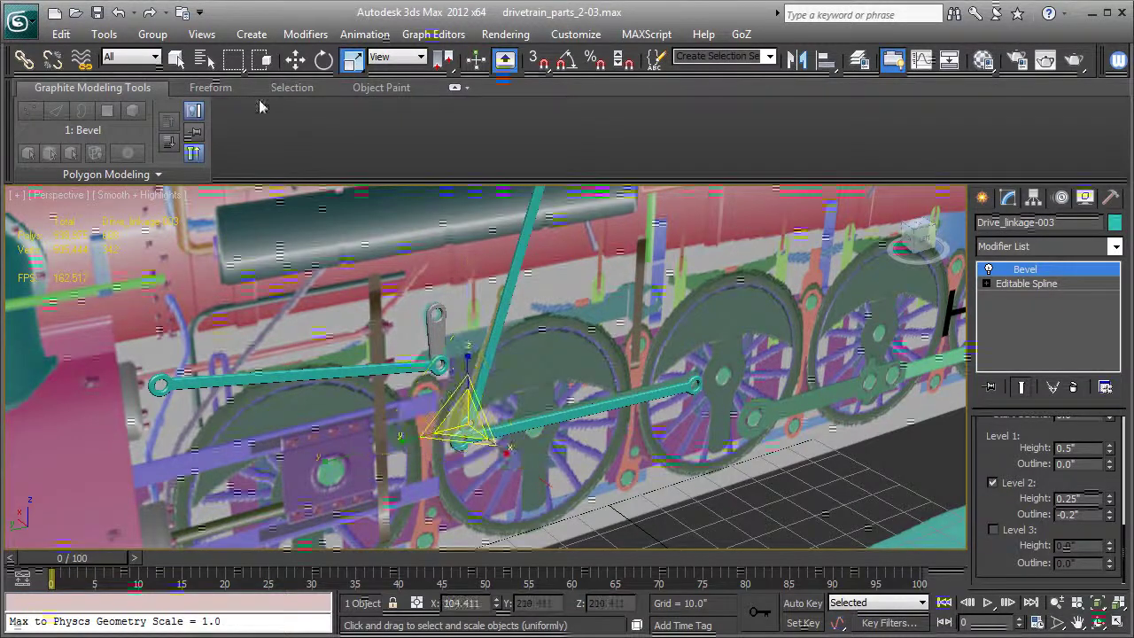
left_click(295, 60)
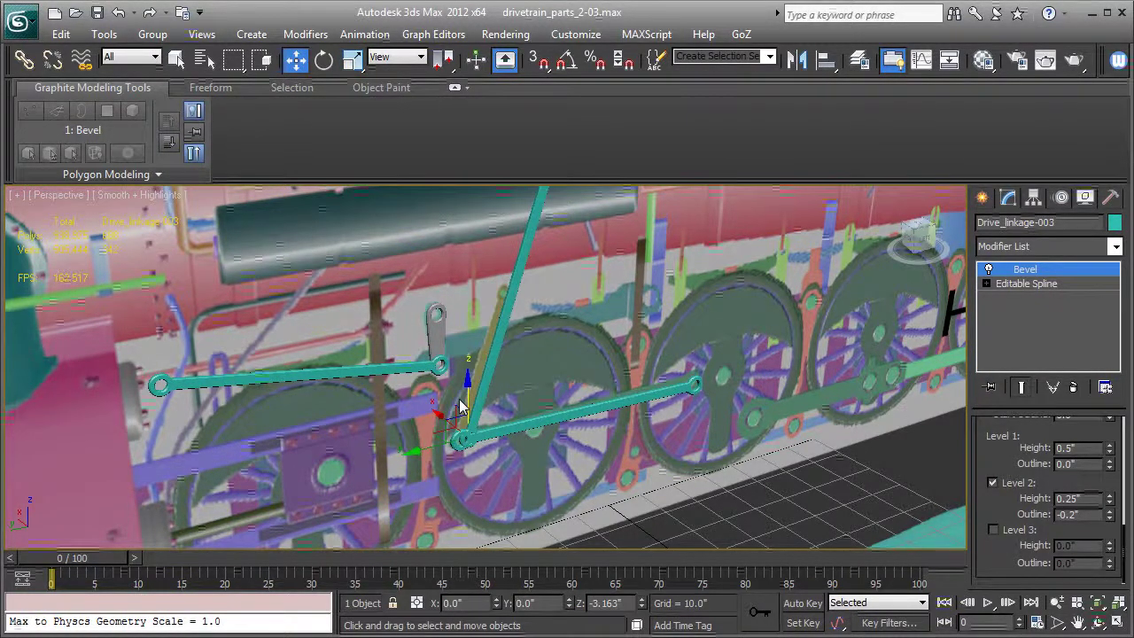
left_click_drag(416, 457, 410, 457)
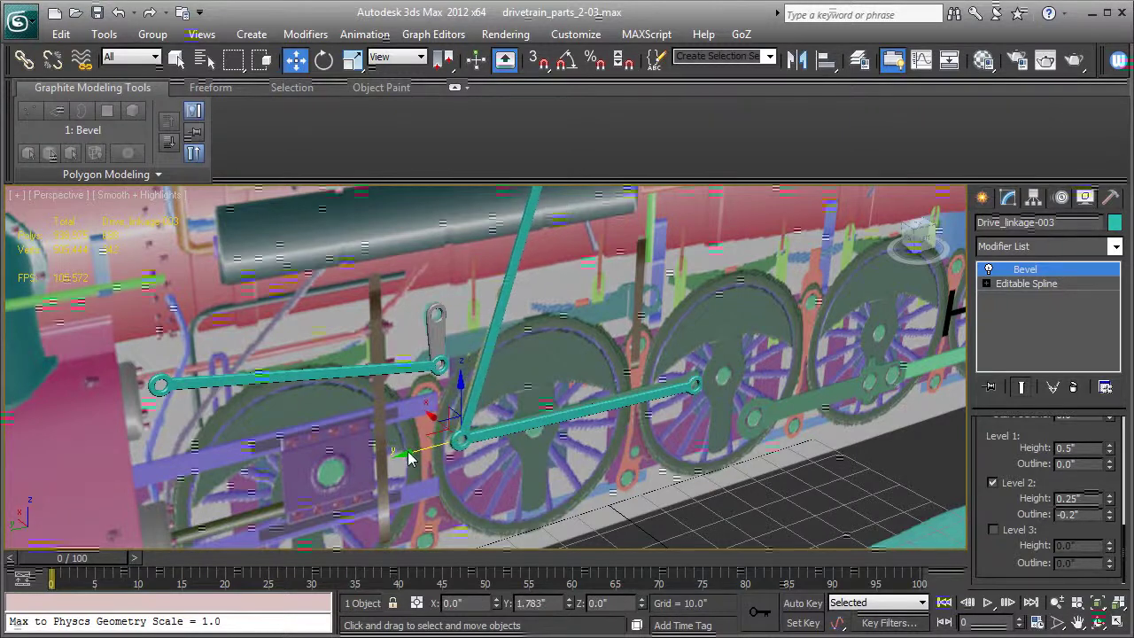
Step: In the steep rod's spline, move the upper-end vertices down toward the yellow reference rod's upper pin
middle_click_drag(483, 389, 466, 433)
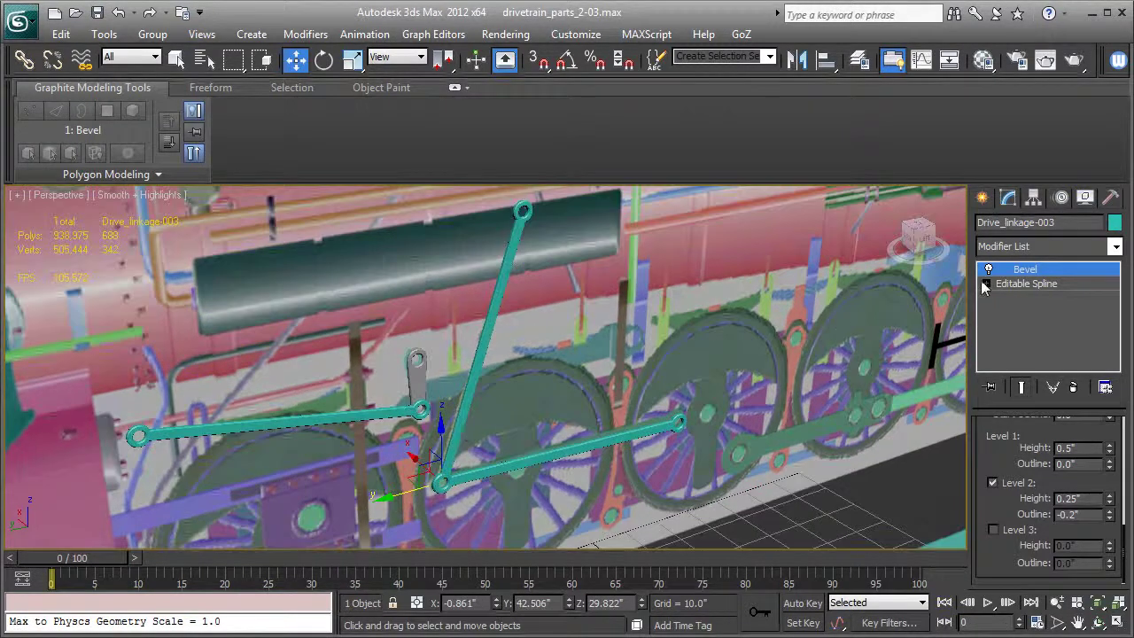
left_click(987, 283)
left_click(1019, 298)
middle_click_drag(510, 293, 510, 341)
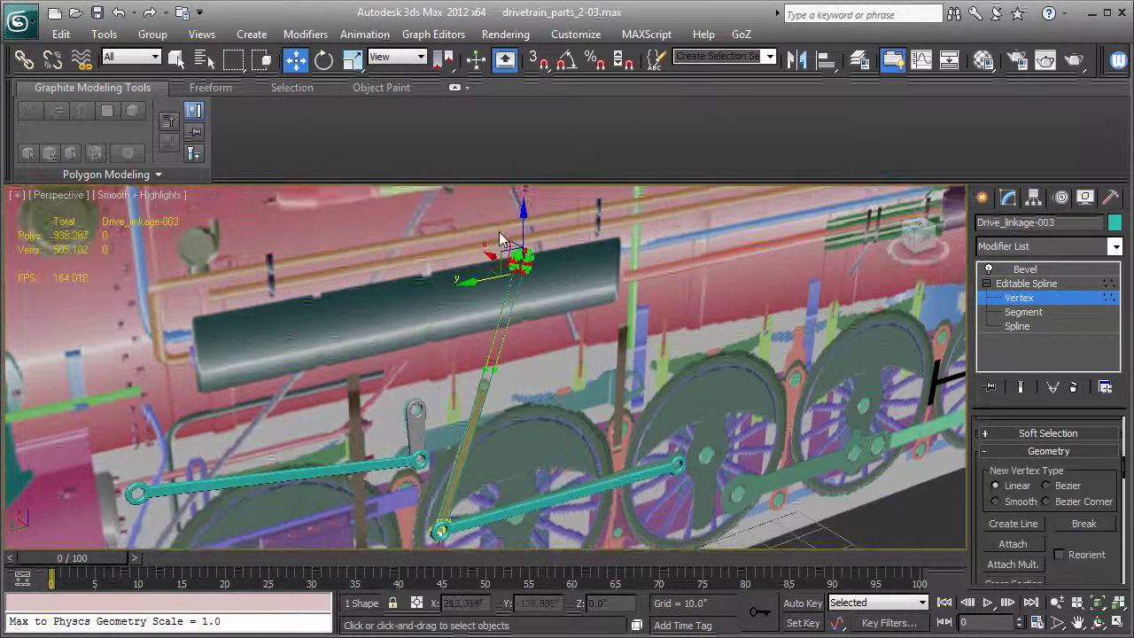
left_click_drag(512, 259, 436, 390)
Step: Align the upper-end vertices with the yellow rod's upper pin in the left view and return to the Bevel modifier
key("l")
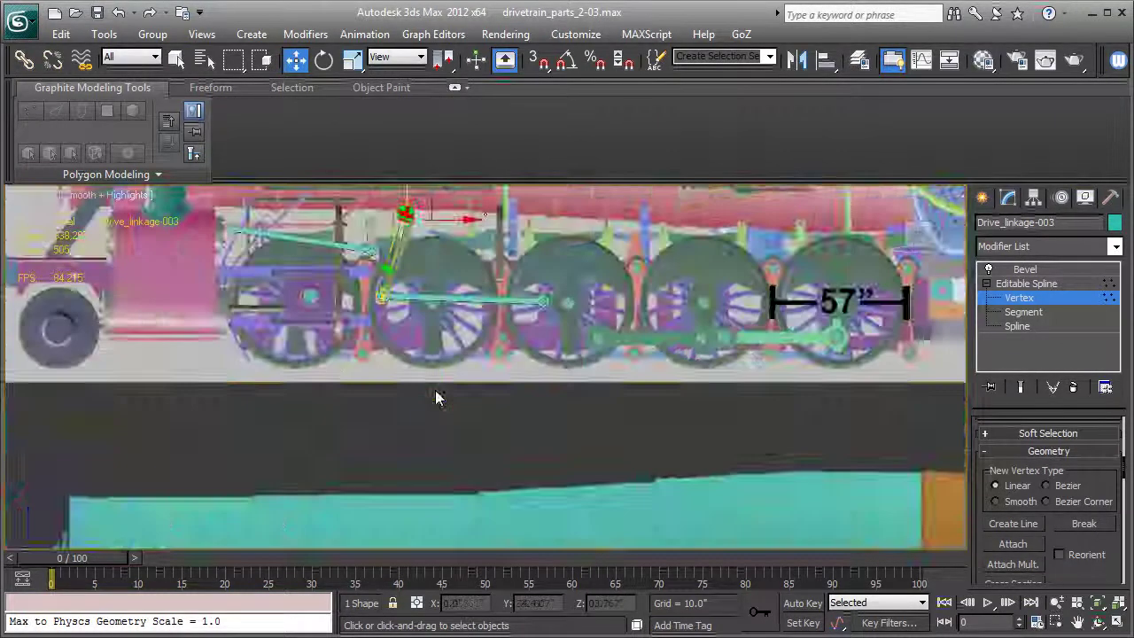
key("z")
scroll(478, 439, "down", 5)
middle_click_drag(508, 455, 560, 299)
scroll(556, 328, "down", 2)
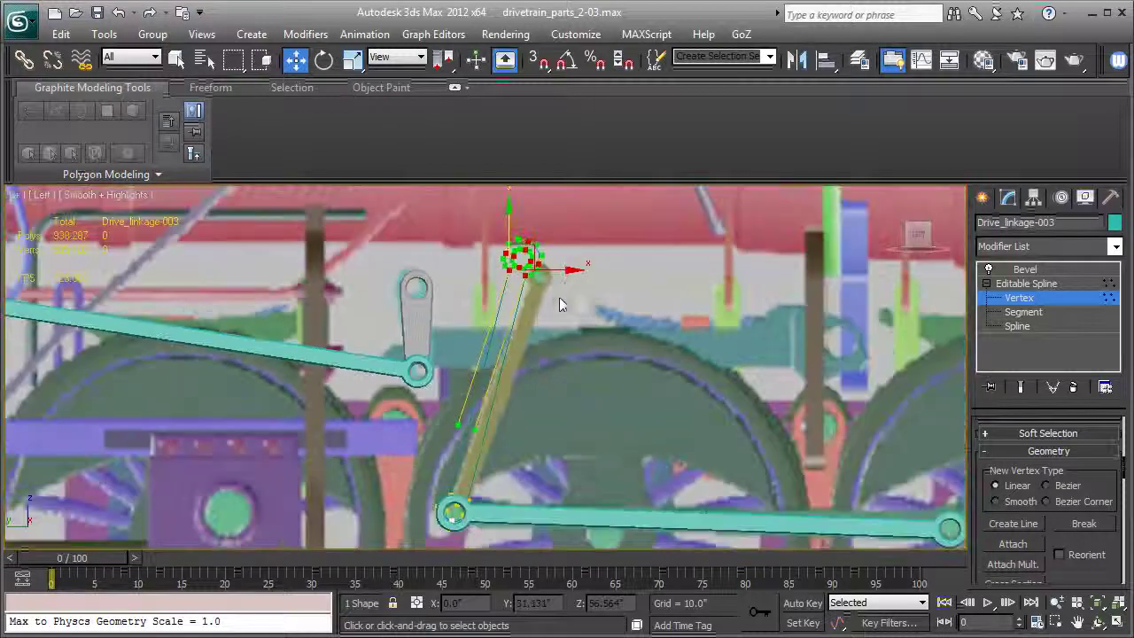
left_click_drag(567, 270, 582, 255)
middle_click_drag(524, 209, 555, 235)
left_click_drag(572, 223, 572, 244)
left_click_drag(617, 298, 623, 298)
left_click(1054, 284)
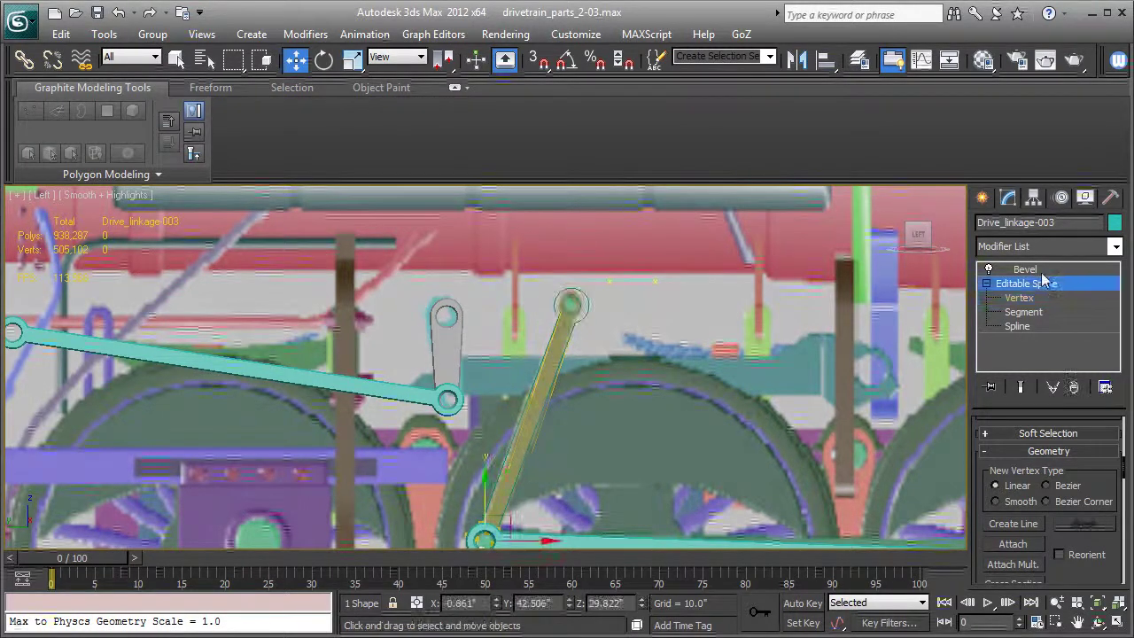
left_click(1046, 269)
Step: Select all four linkage parts together: the steep rod, the long wheel rod, the upper rod and the short link
middle_click_drag(570, 331, 553, 282)
key("p")
scroll(552, 280, "up", 3)
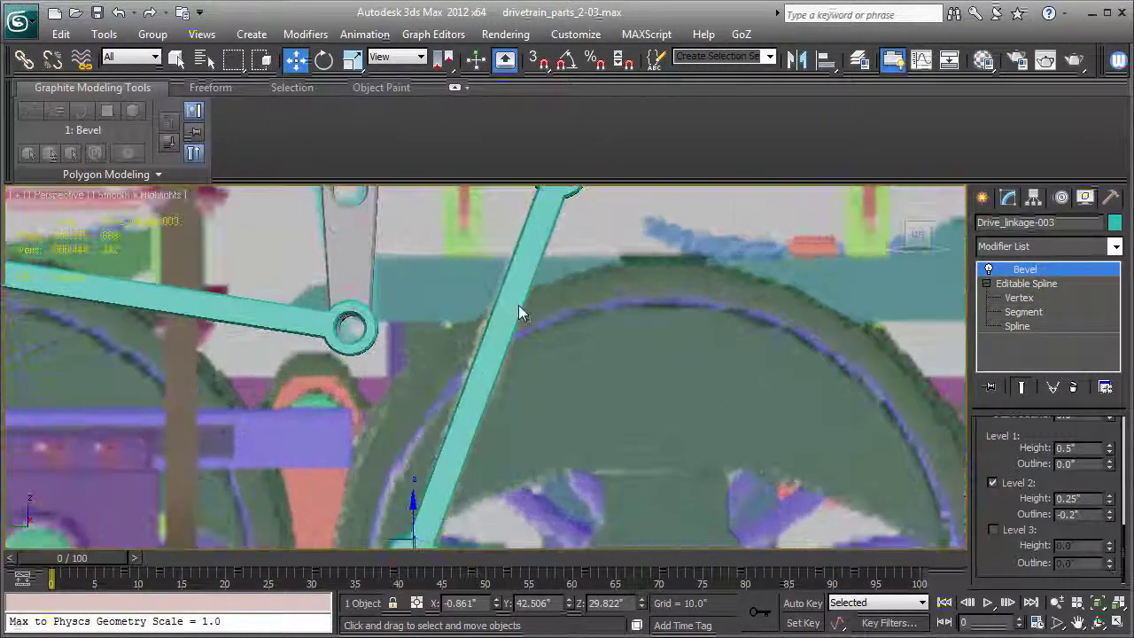
scroll(467, 319, "down", 5)
middle_click_drag(469, 305, 349, 435, "alt")
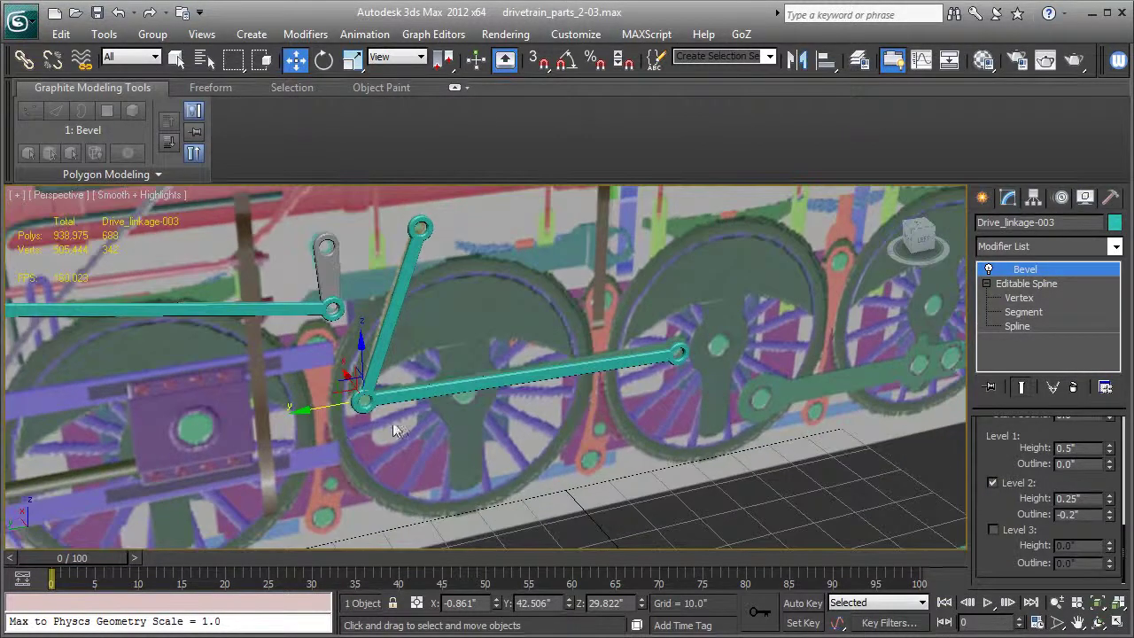
key("F3")
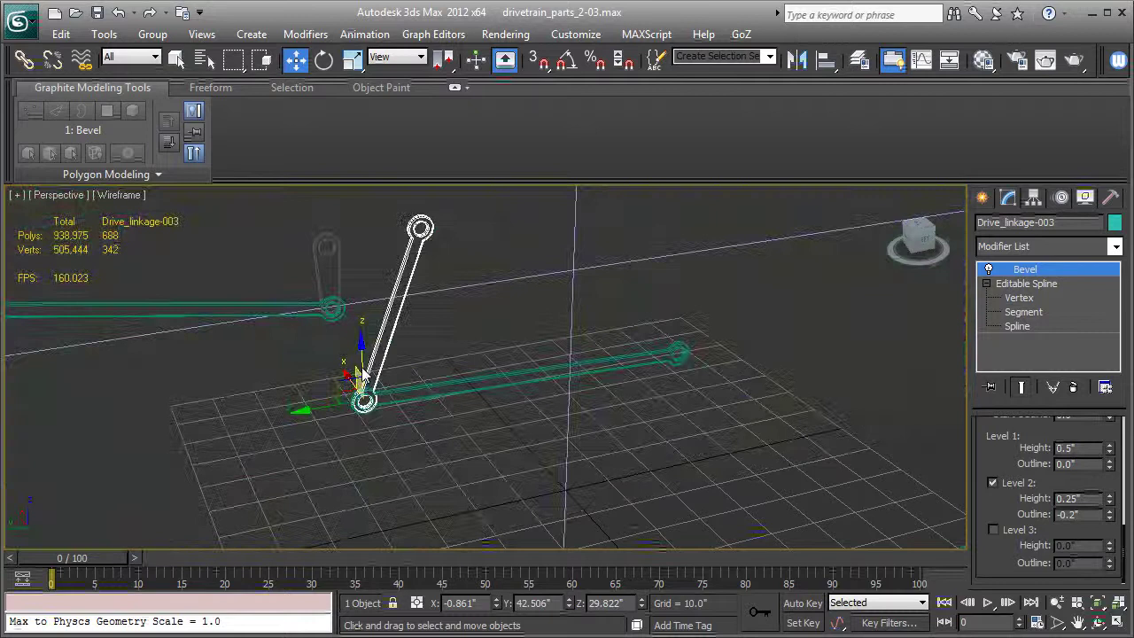
left_click(415, 391, "ctrl")
left_click(334, 311, "ctrl")
left_click(342, 273, "ctrl")
middle_click_drag(333, 296, 460, 378)
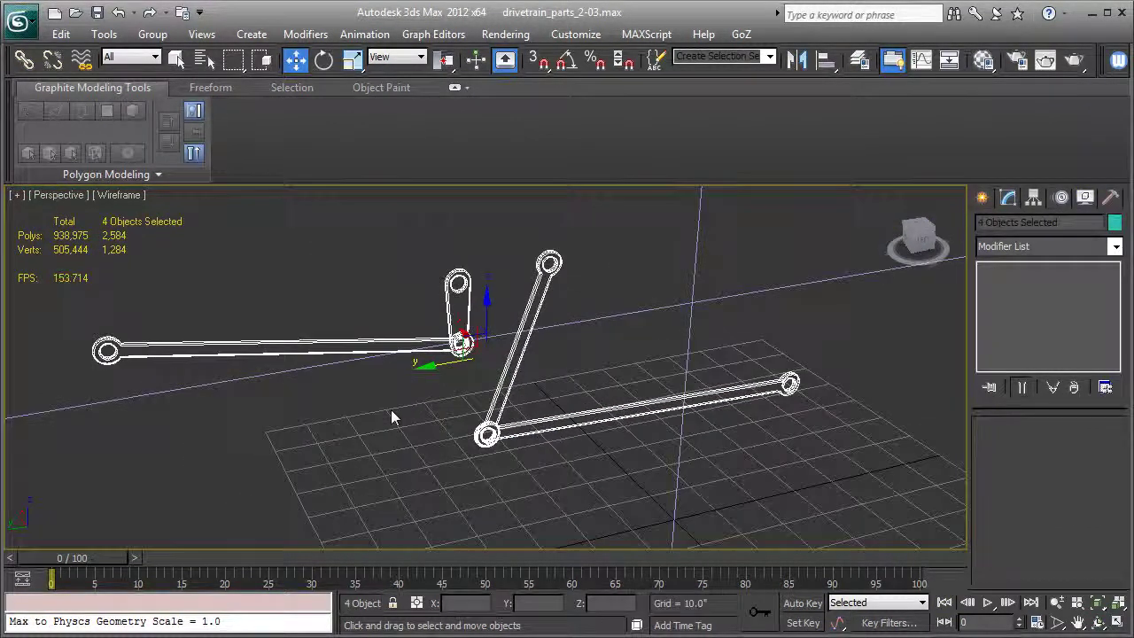
Step: Return to shaded display and unhide all the locomotive's objects
key("F3")
middle_click_drag(391, 409, 982, 213)
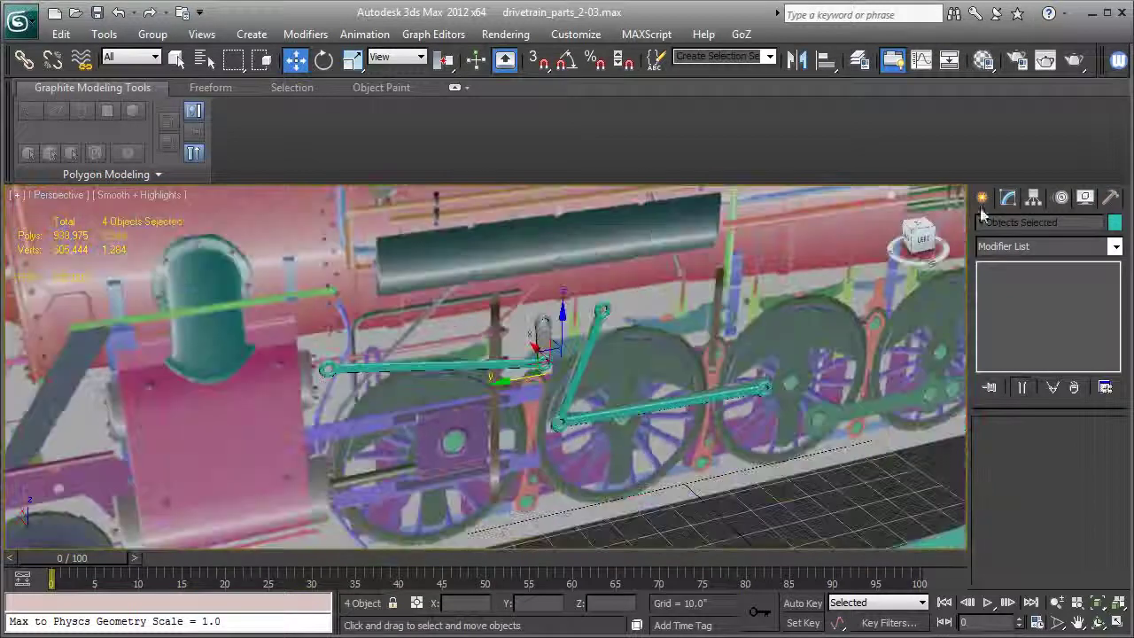
left_click(1086, 197)
scroll(1081, 438, "down", 5)
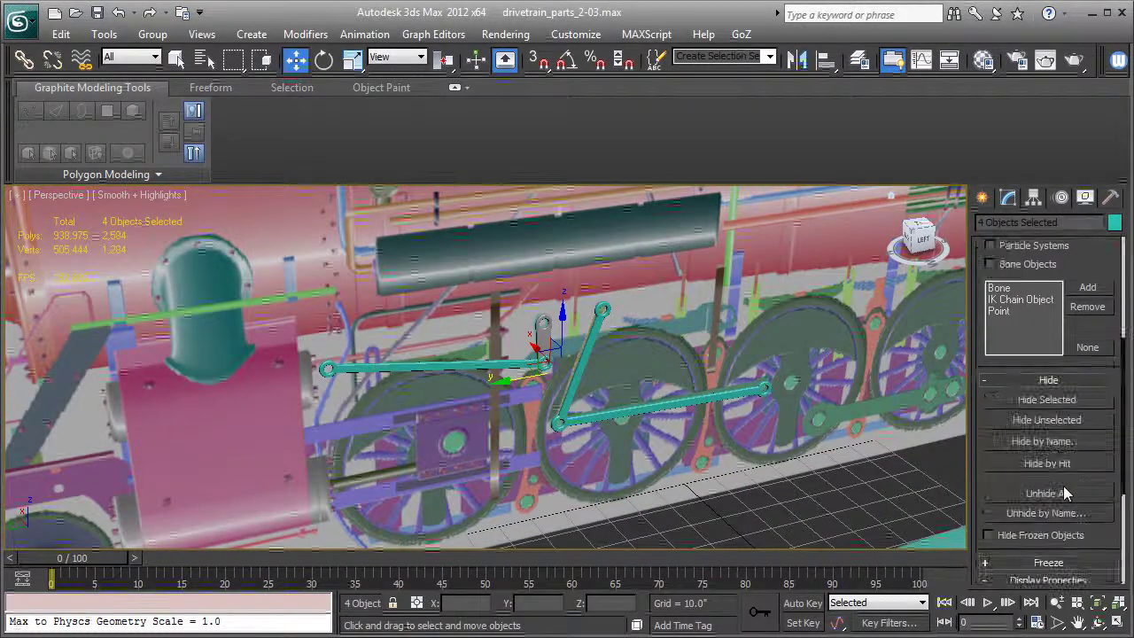
left_click(1054, 493)
left_click(647, 379)
Step: Move the four selected linkages outward along the X axis to sit just outside the wheels
middle_click_drag(523, 395, 502, 367, "alt")
left_click_drag(508, 359, 698, 480)
middle_click_drag(699, 480, 425, 383, "alt")
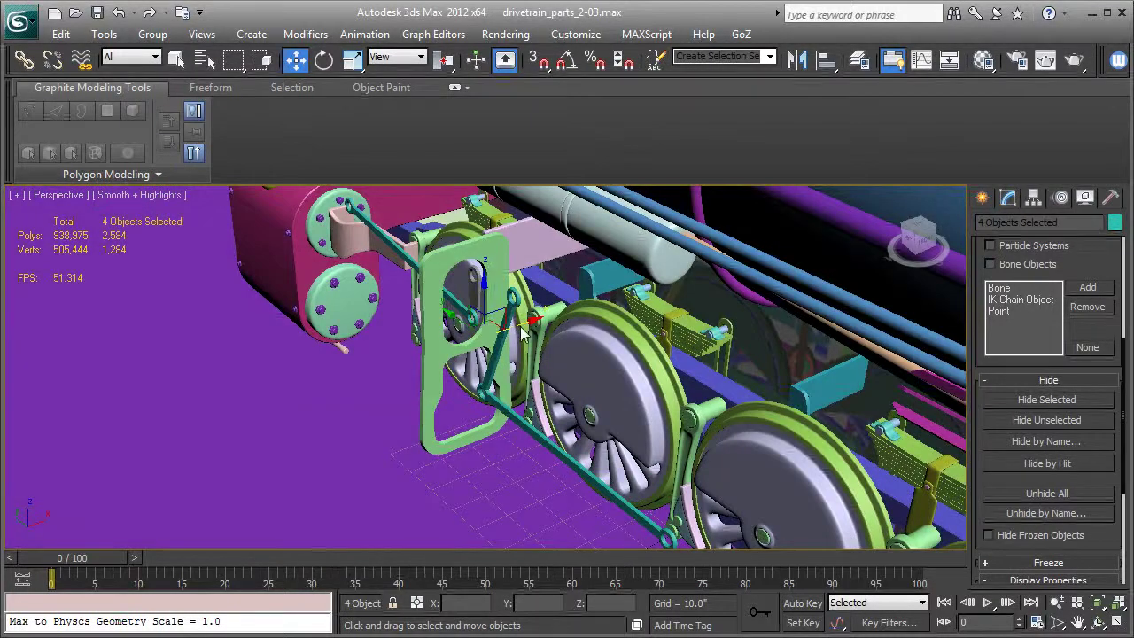
middle_click_drag(470, 306, 584, 318, "alt")
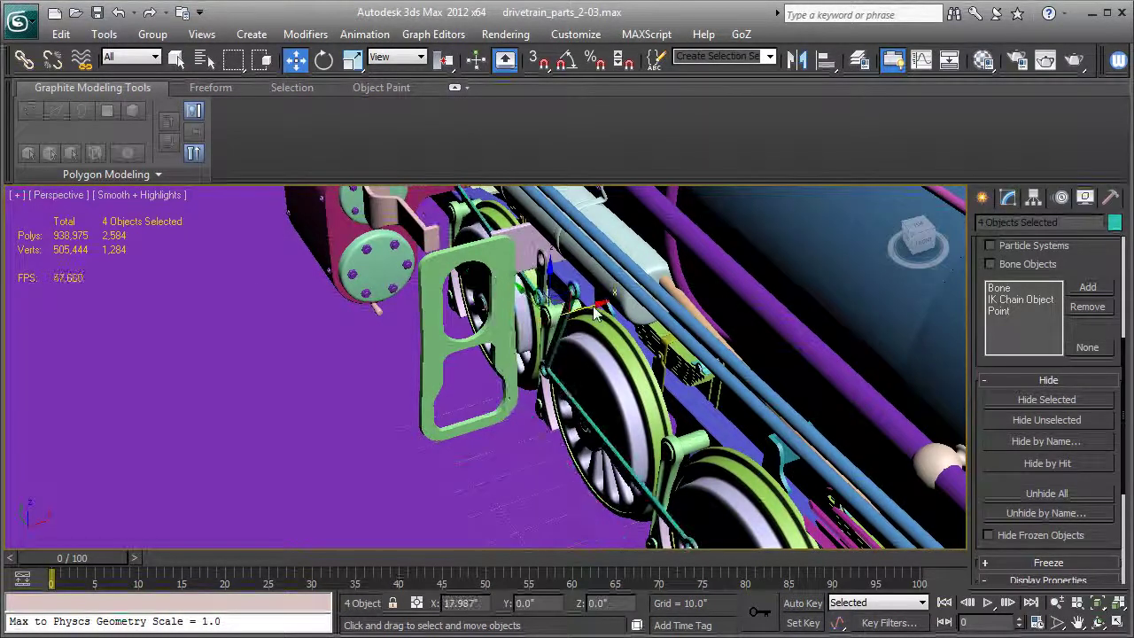
left_click_drag(595, 310, 568, 320)
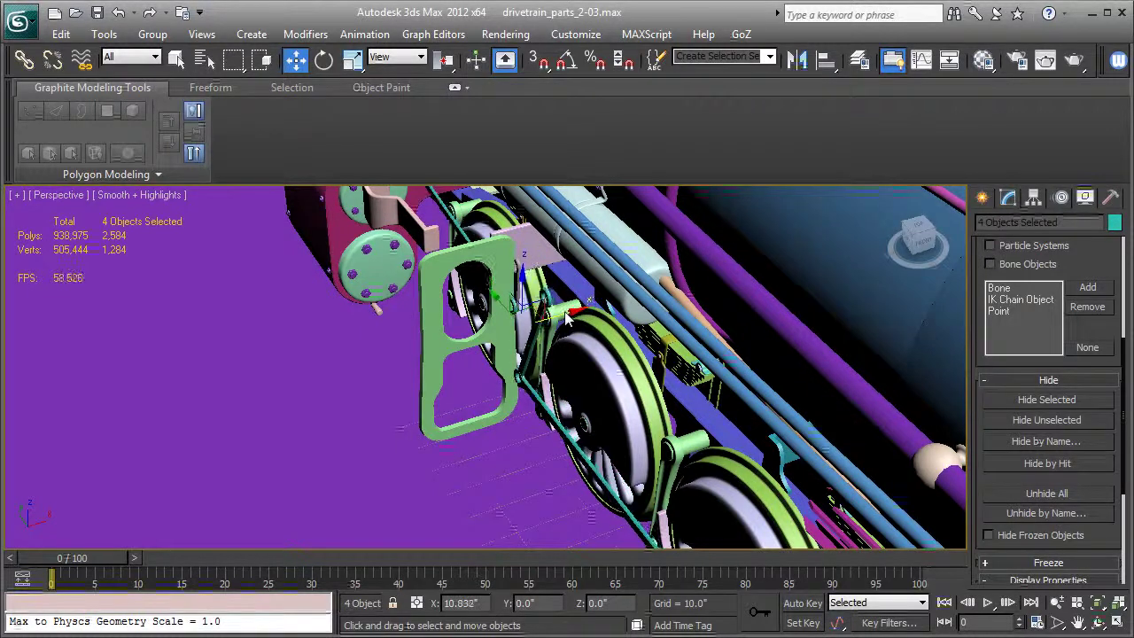
middle_click_drag(568, 321, 534, 290, "alt")
Step: Clear the linkage selection in the left view and isolate the Plane001 reference image in shaded display
key("l")
scroll(511, 330, "up", 5)
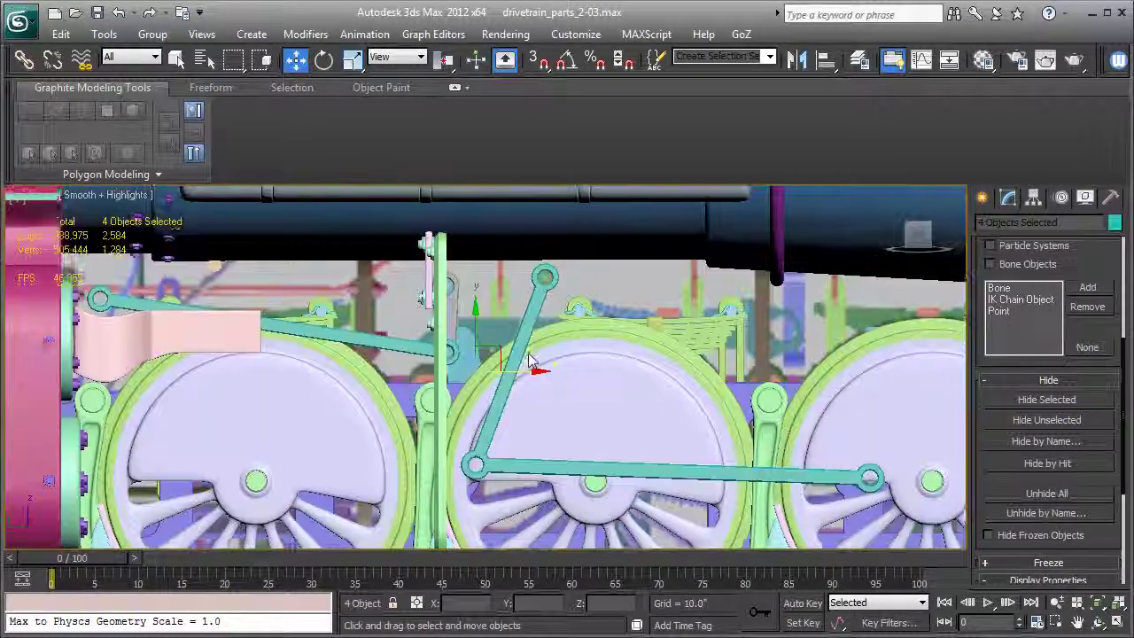
middle_click_drag(510, 329, 295, 319)
scroll(621, 372, "down", 2)
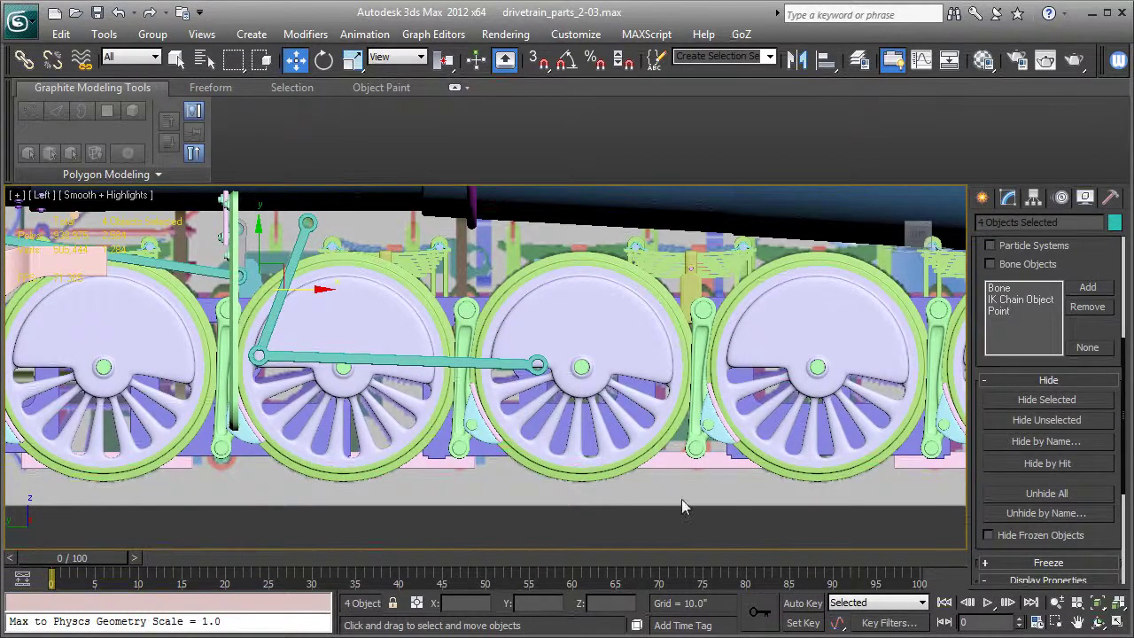
key("F3")
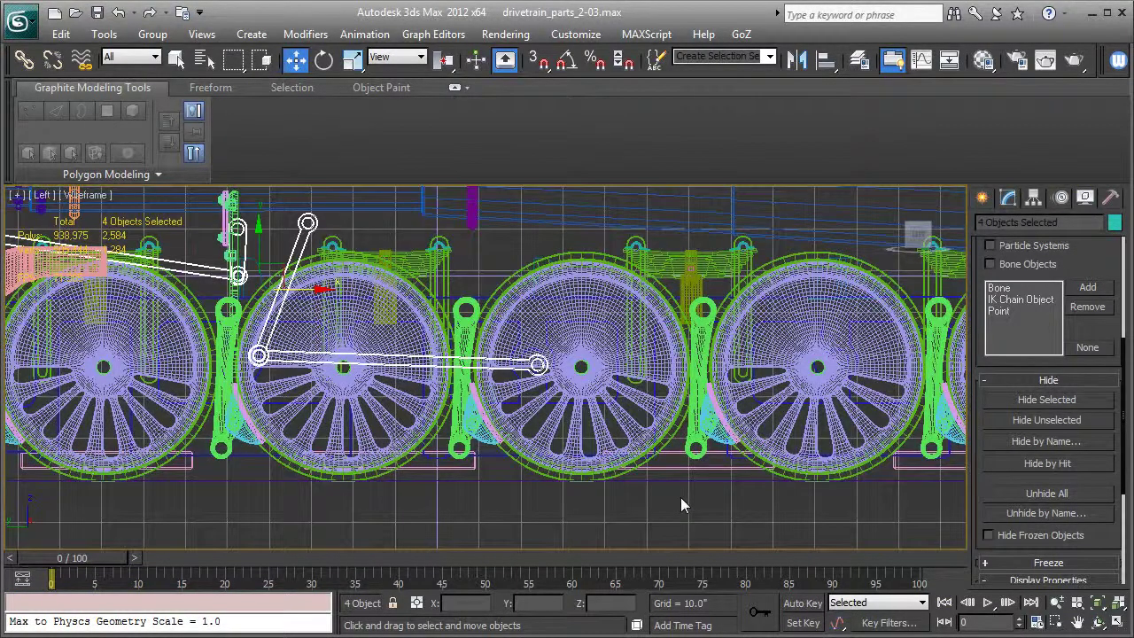
left_click(680, 498)
scroll(685, 484, "down", 6)
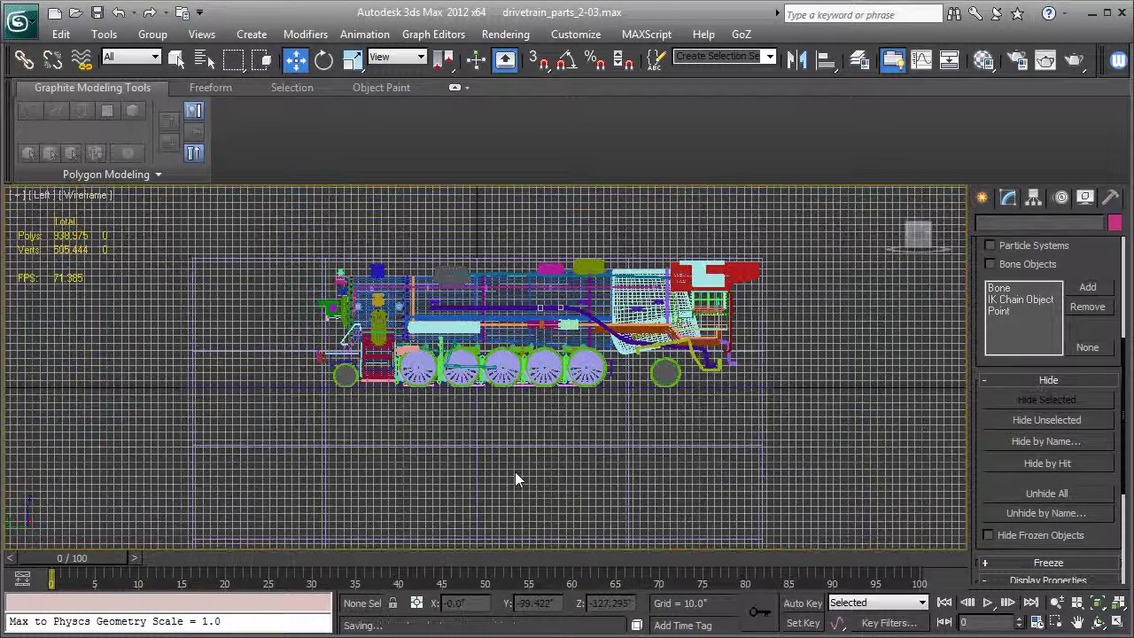
left_click(485, 450)
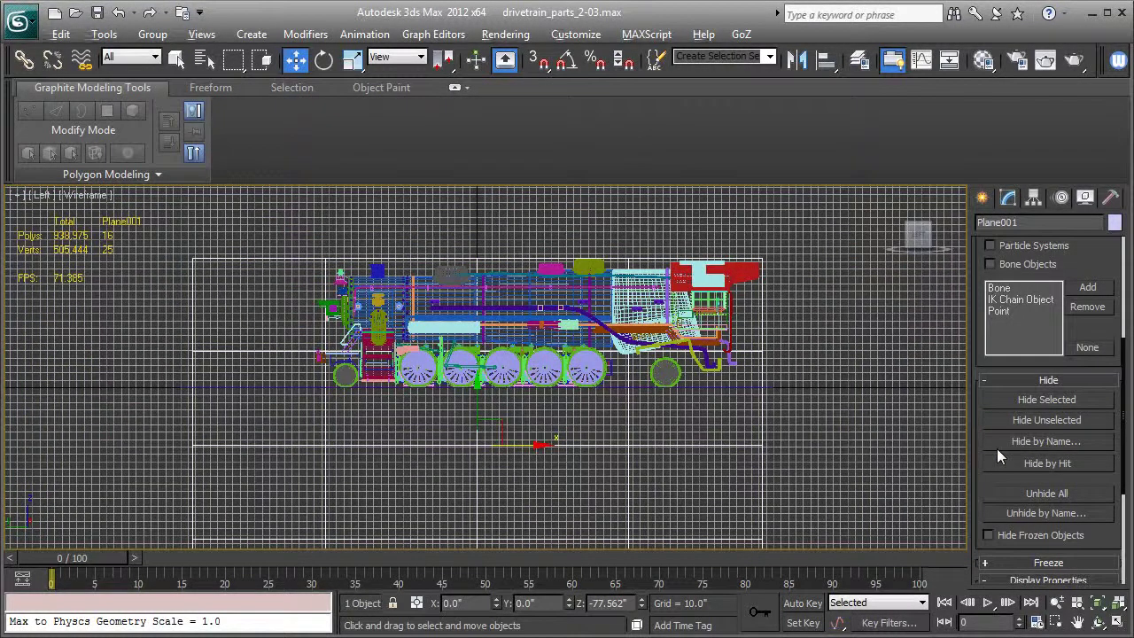
key("alt+q")
key("F3")
scroll(786, 400, "up", 10)
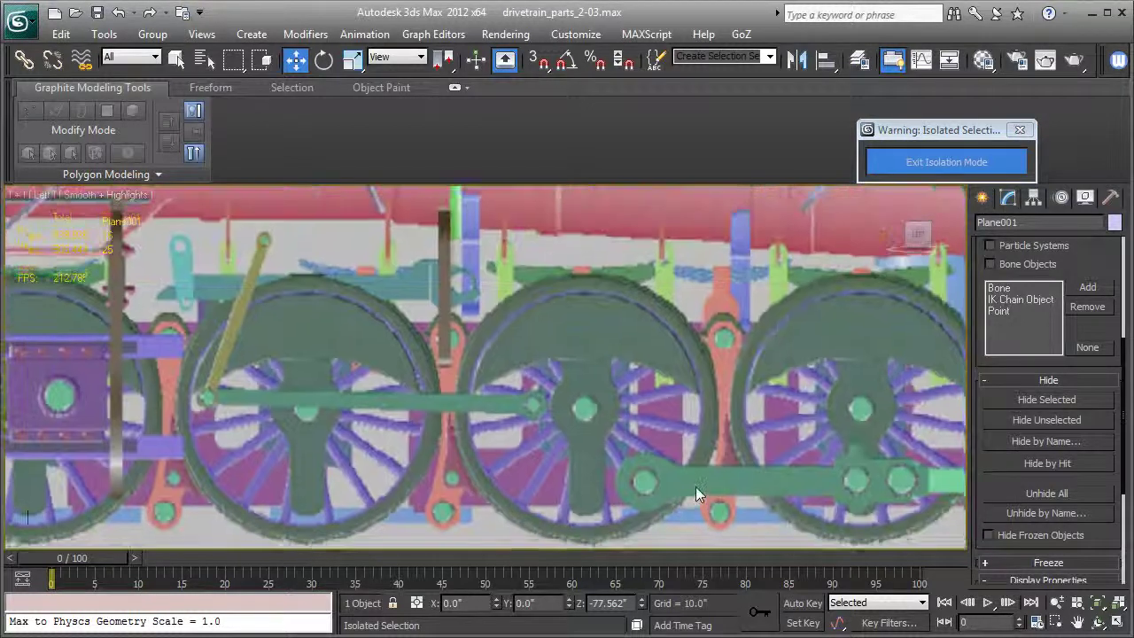
Step: Draw a long rectangle spline over the dark green coupling rod's bar between the third and fourth wheels
middle_click_drag(871, 497, 503, 454)
middle_click_drag(645, 455, 600, 449)
left_click(982, 199)
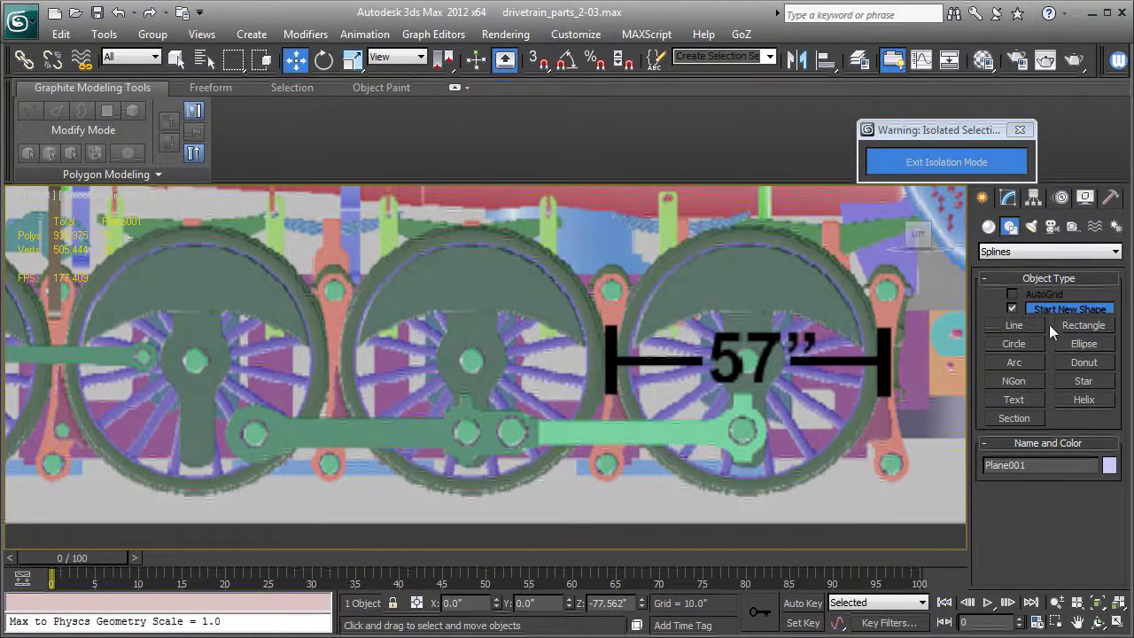
left_click(1083, 325)
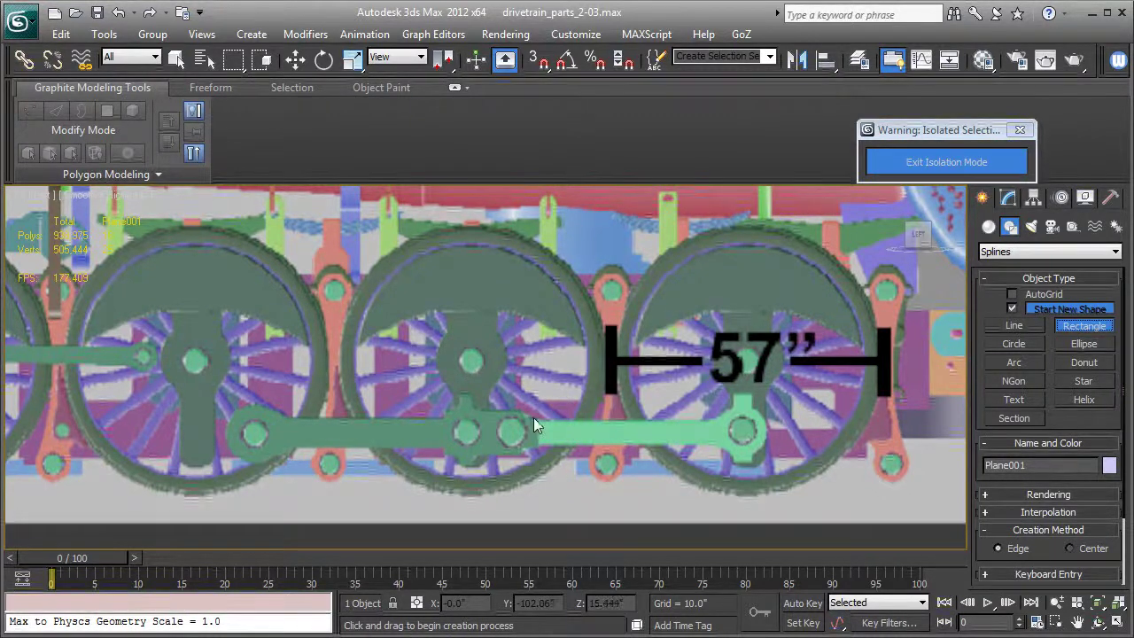
left_click_drag(537, 418, 306, 440)
key("F3")
key("F3")
key("F3")
key("F3")
key("F3")
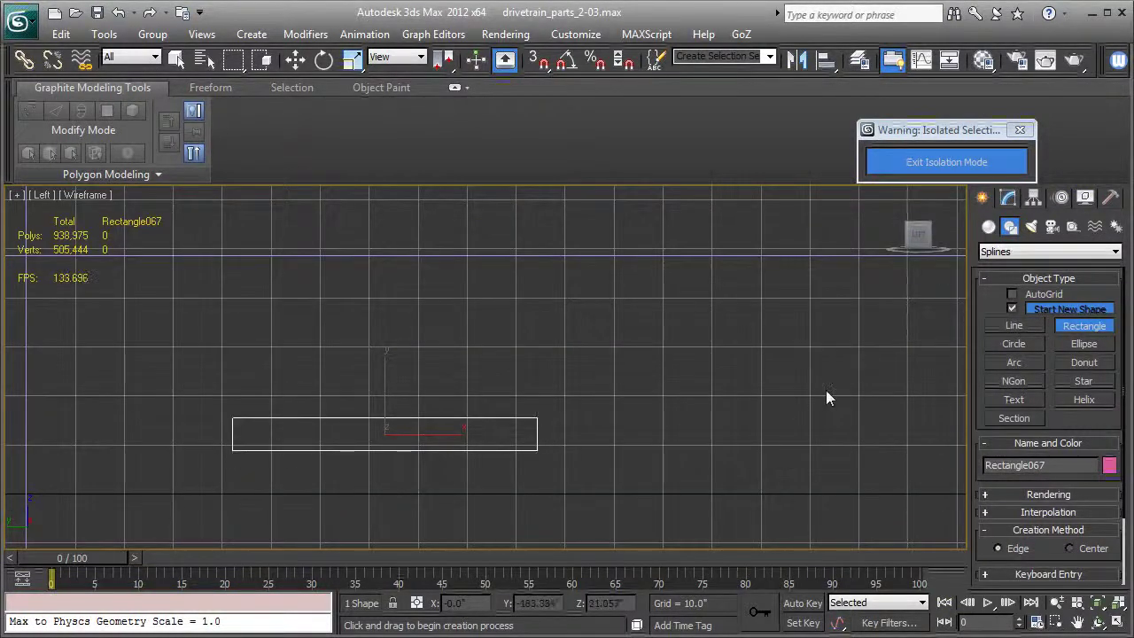
Step: Draw a circle spline centred on the coupling rod's pin at the third wheel, sized to the rod's round end
left_click(1024, 346)
key("F3")
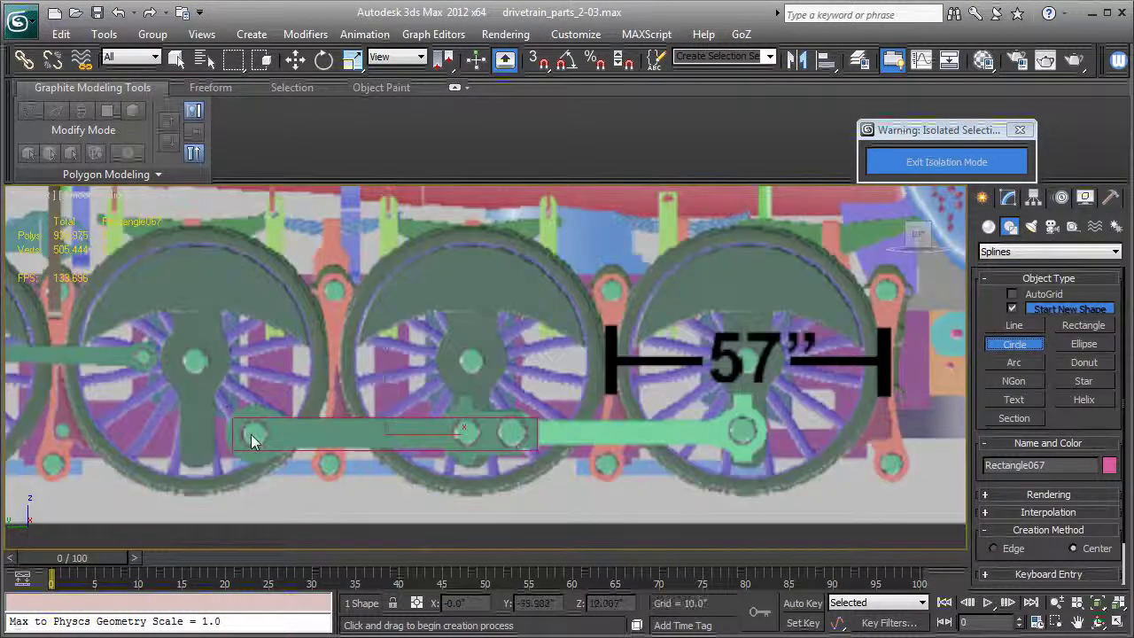
left_click_drag(253, 435, 286, 440)
key("F3")
key("F3")
key("F3")
key("F3")
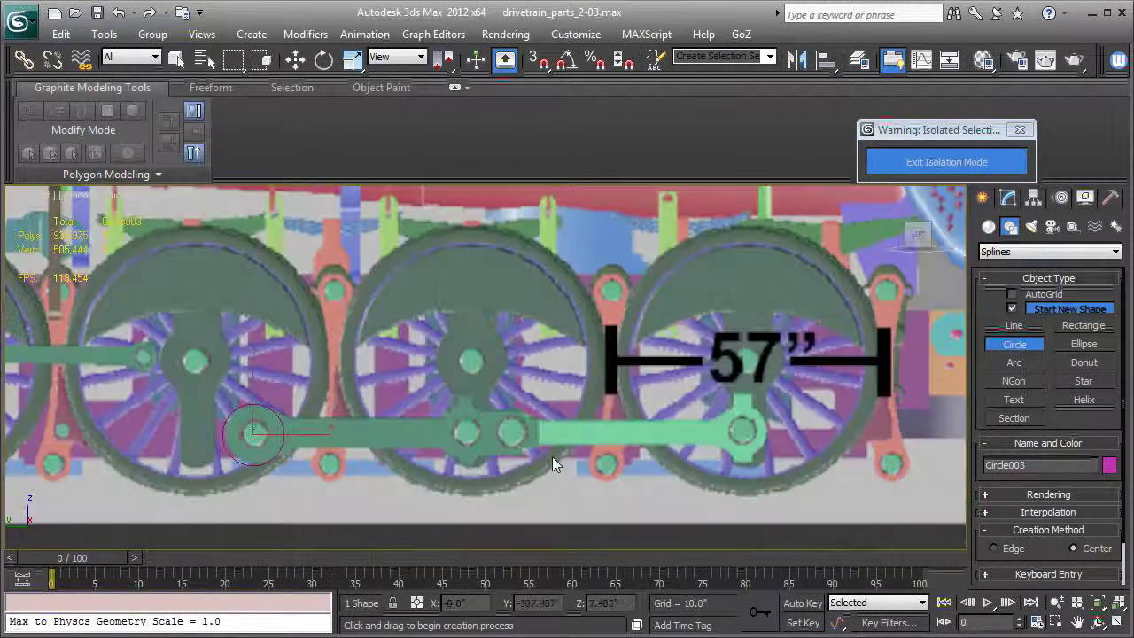
Step: Draw a rectangle spline around the block with two pins at the coupling rod's fourth-wheel end
left_click(1084, 325)
key("F3")
key("F3")
left_click_drag(442, 409, 526, 458)
key("F3")
key("F3")
key("F3")
key("F3")
Step: Draw a narrow upright rectangle spline through the fourth-wheel pin, spanning the block's upper and lower tabs
mouse_move(461, 395)
left_mouse_down()
mouse_move(467, 466)
mouse_move(476, 468)
left_mouse_up()
key("F3")
key("F3")
key("F3")
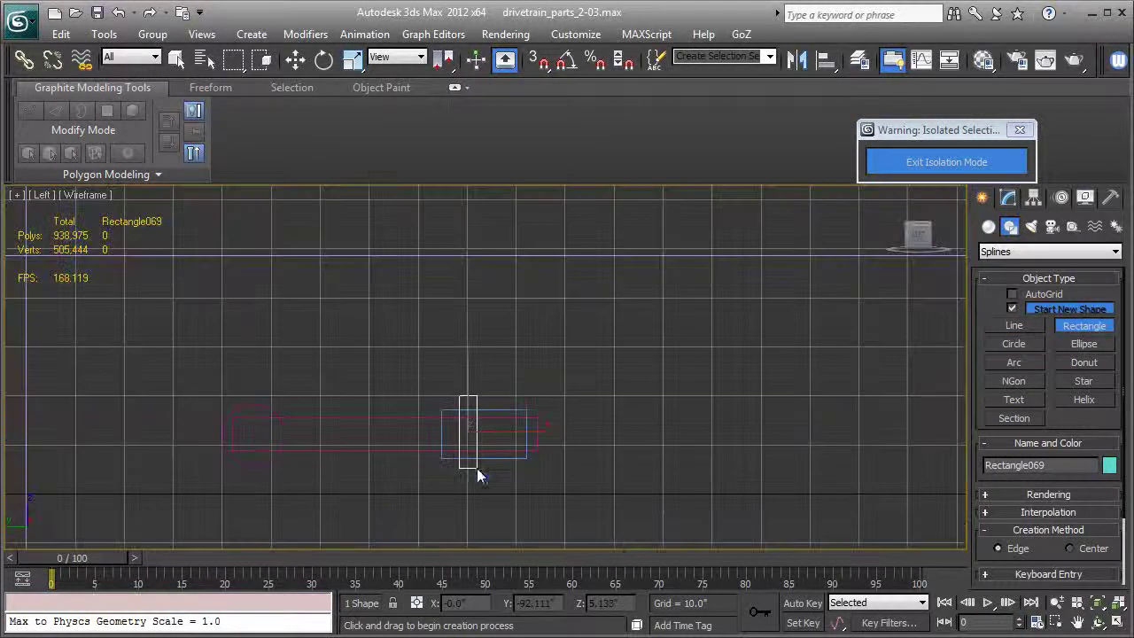
Step: Convert the long rectangle over the coupling rod's bar to an editable spline
left_click(1079, 331)
left_click(1004, 199)
left_click(373, 423)
right_click(1033, 277)
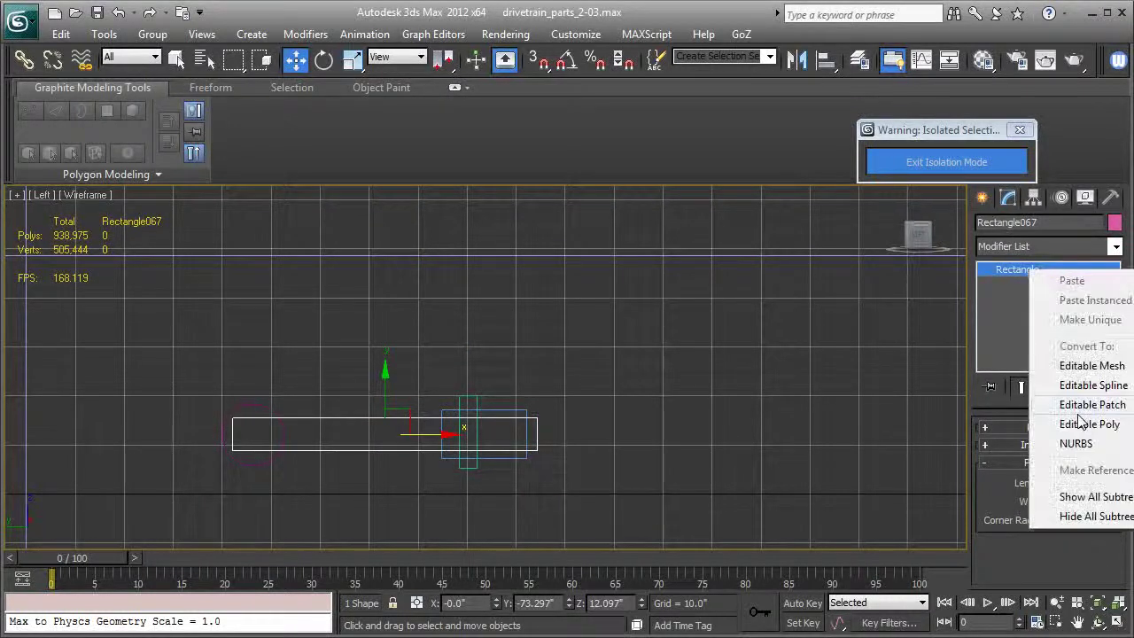
left_click(1085, 385)
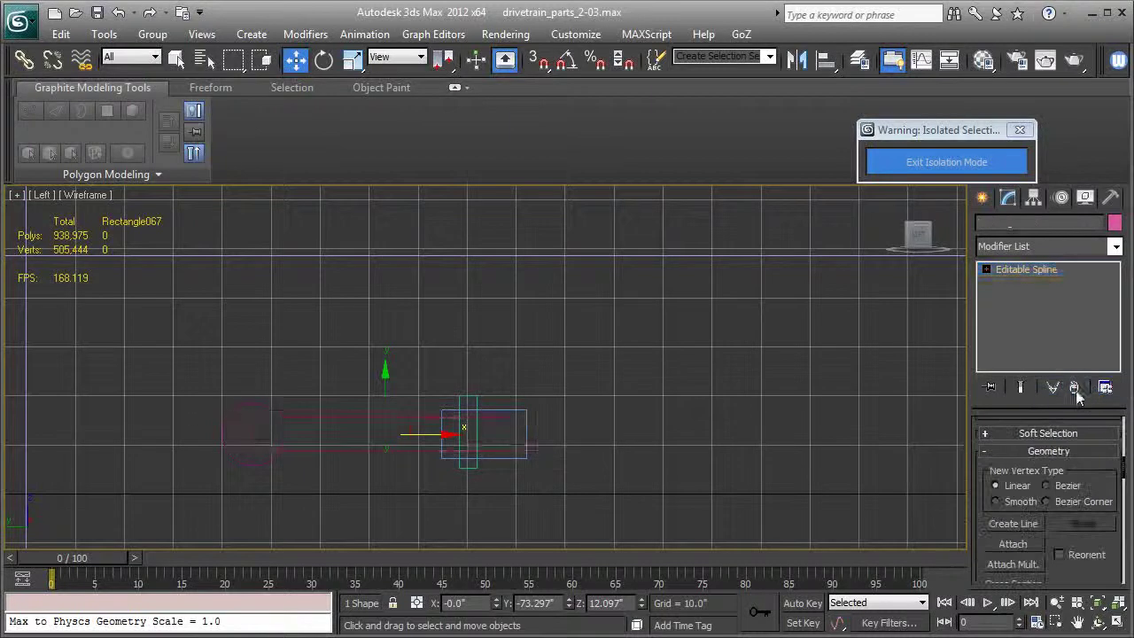
Step: Attach the end circle, the block rectangle and the narrow upright rectangle to the bar's spline
left_click(1032, 547)
left_click(275, 412)
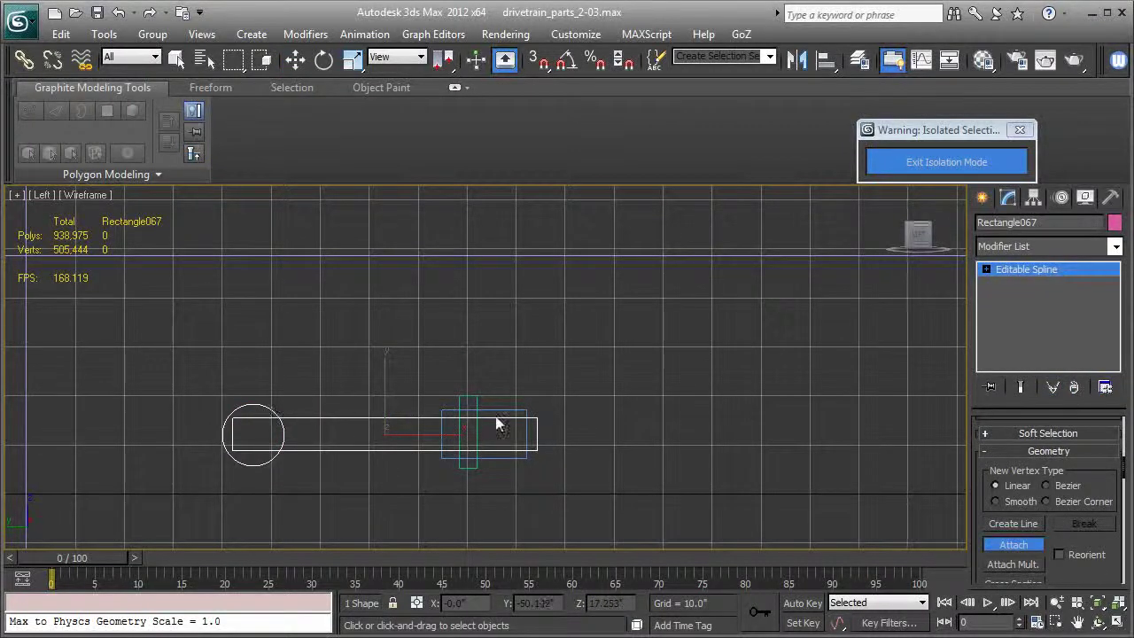
left_click(501, 416)
left_click(477, 421)
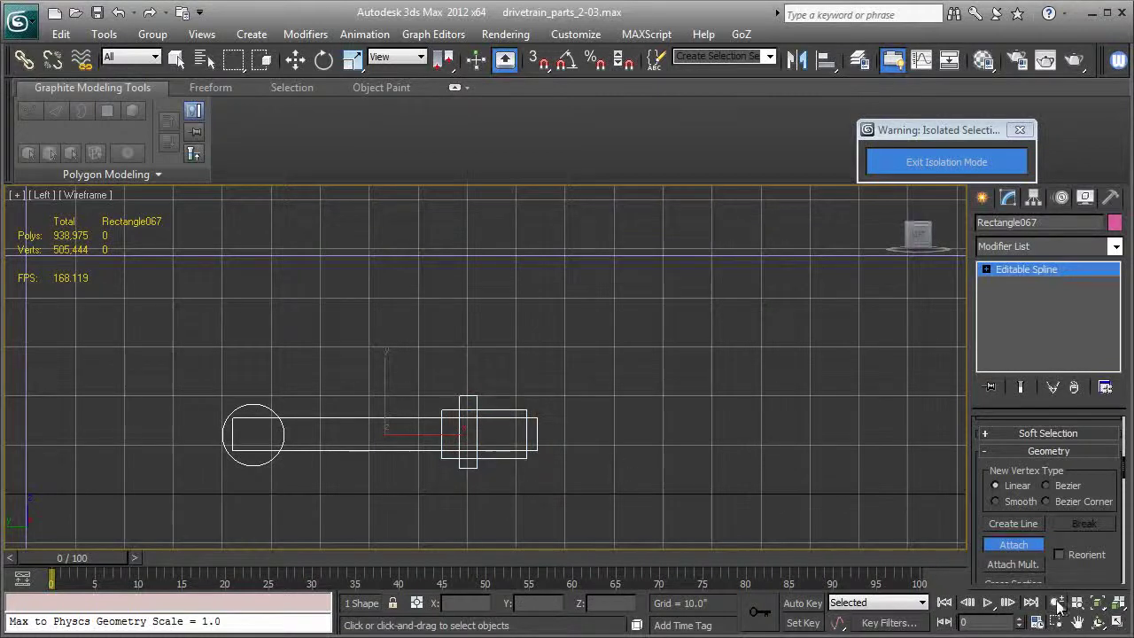
left_click(1032, 549)
Step: Boolean-union the bar with the circle, block and upright rectangle at spline level into one coupling rod outline
scroll(1048, 501, "down", 10)
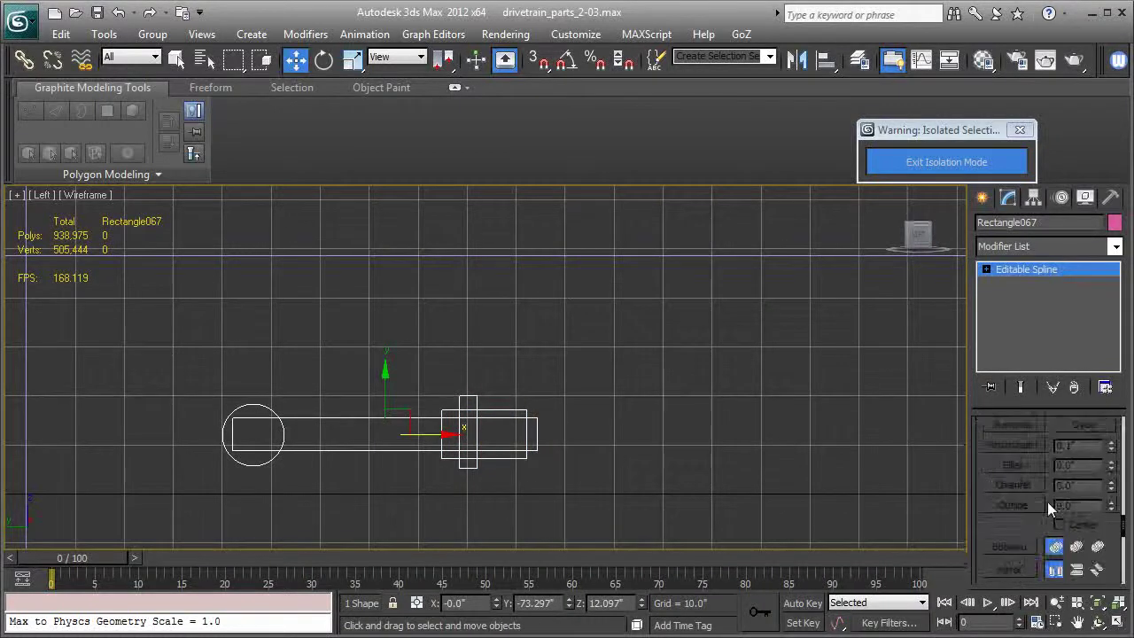
left_click(1010, 494)
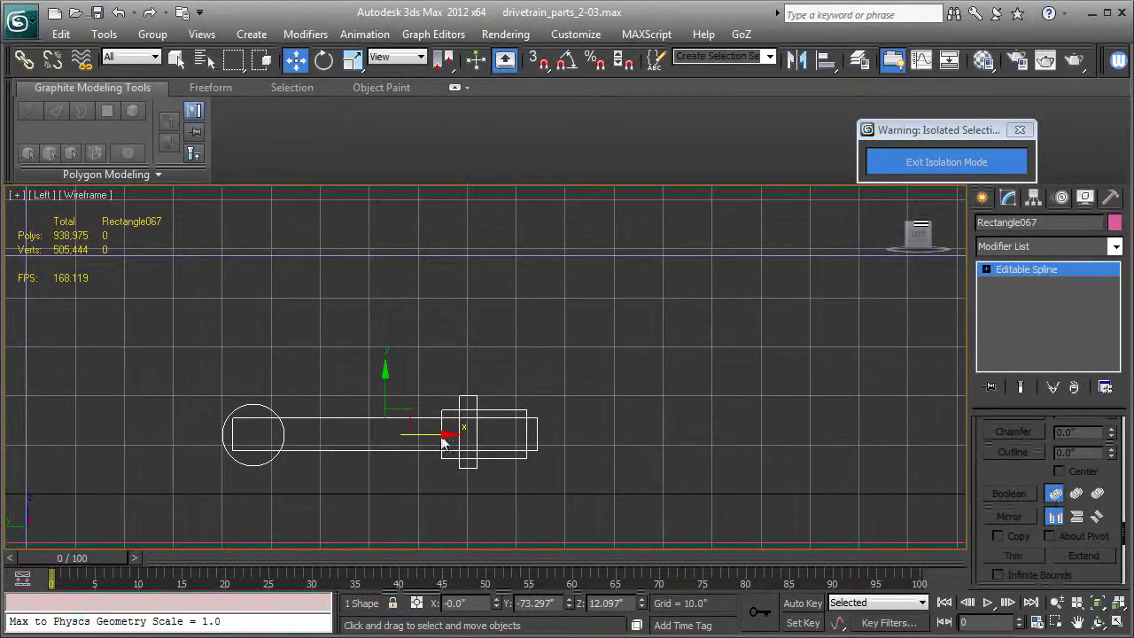
key("1")
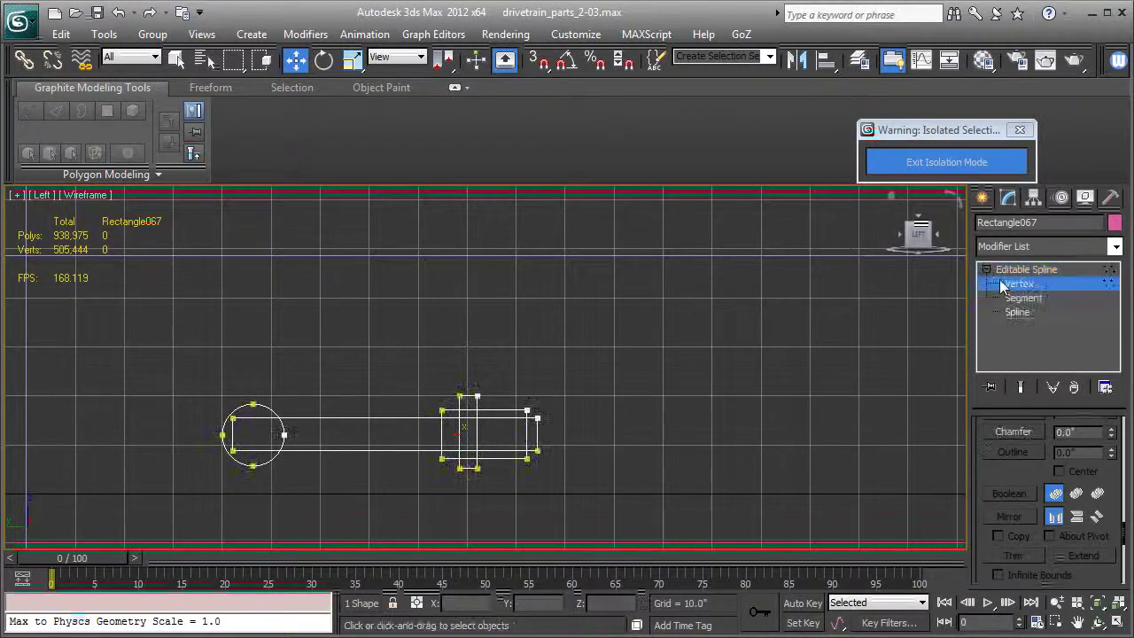
left_click(1017, 311)
left_click(413, 418)
left_click(1009, 493)
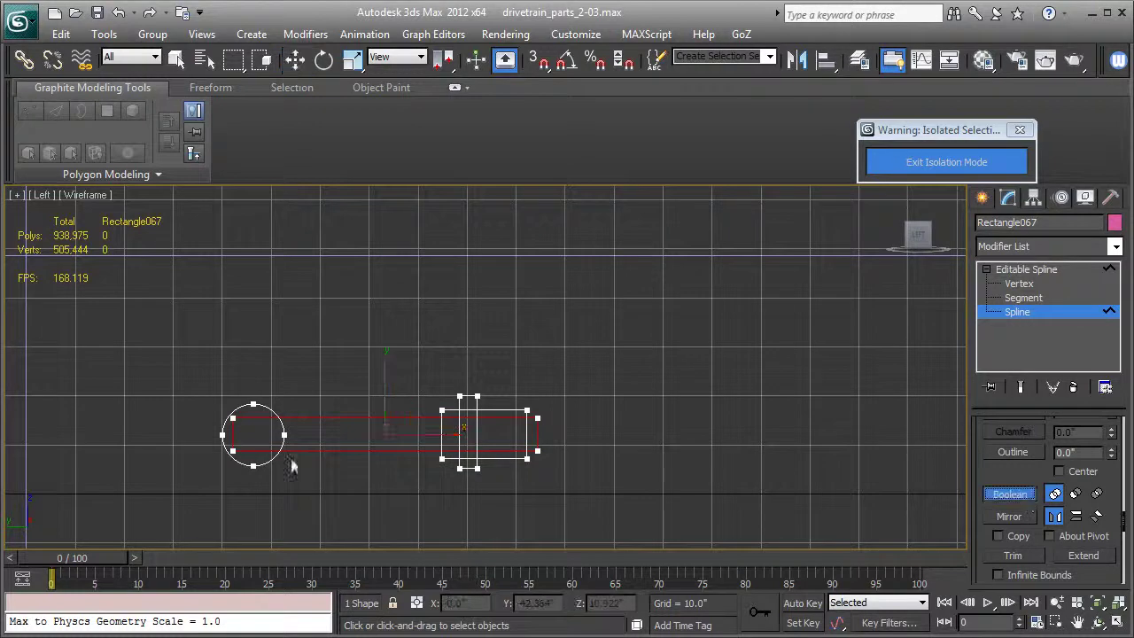
left_click(253, 429)
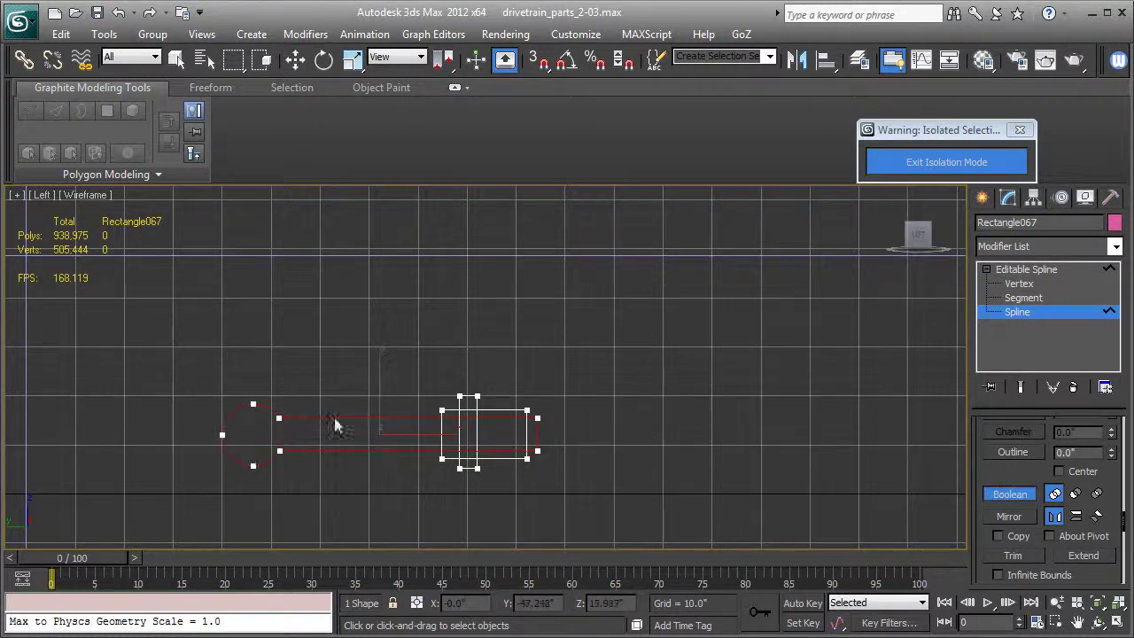
left_click(476, 407)
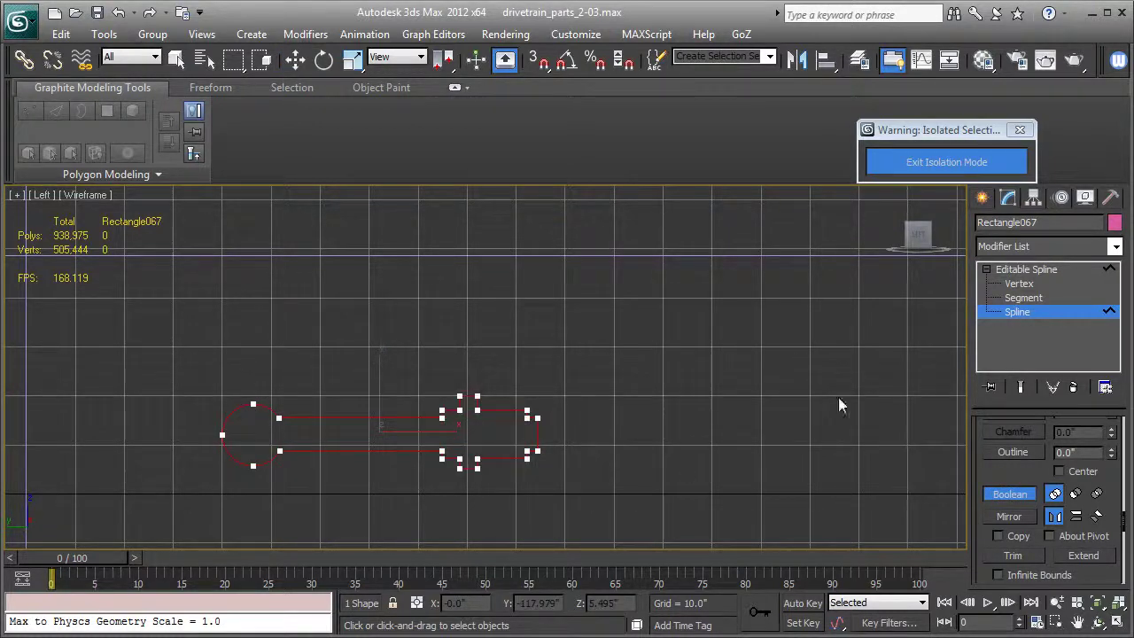
left_click(1019, 497)
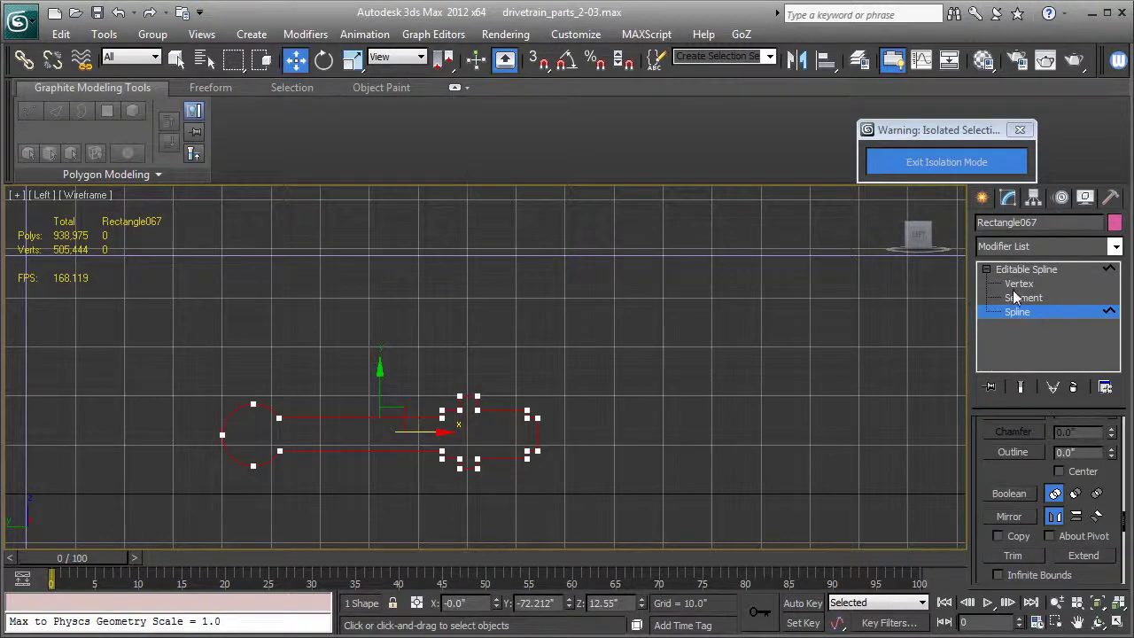
Step: Fillet the four inner corners where the upper and lower tabs meet the coupling rod's block
left_click(1017, 284)
scroll(498, 403, "up", 4)
middle_click_drag(497, 410, 556, 317)
left_click_drag(488, 310, 567, 438)
scroll(1004, 517, "up", 5)
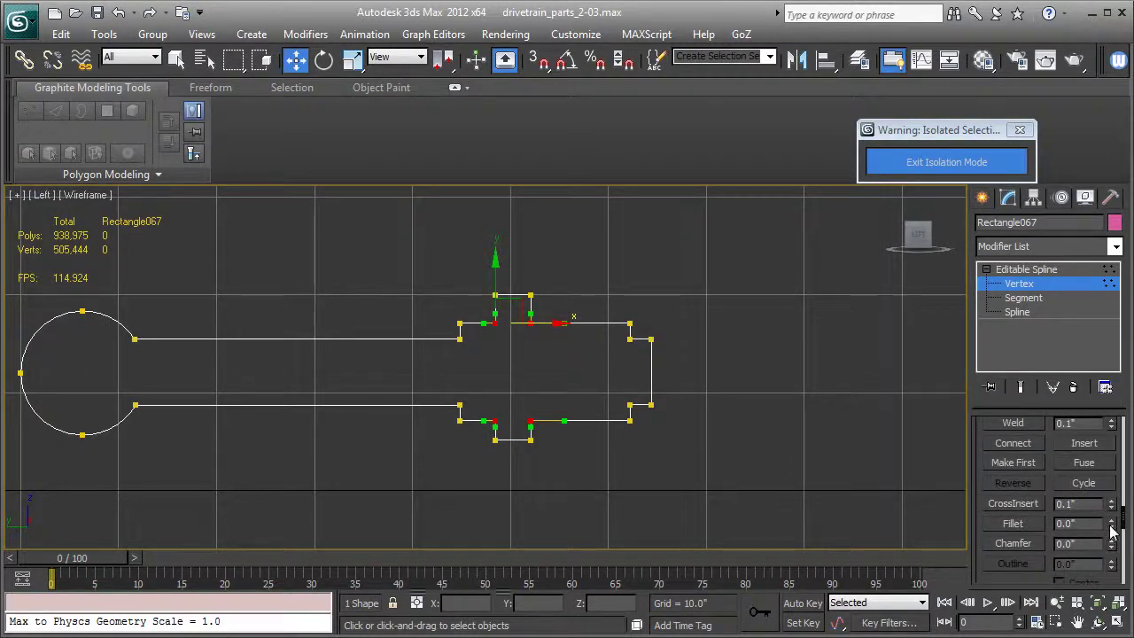
left_click(1113, 523)
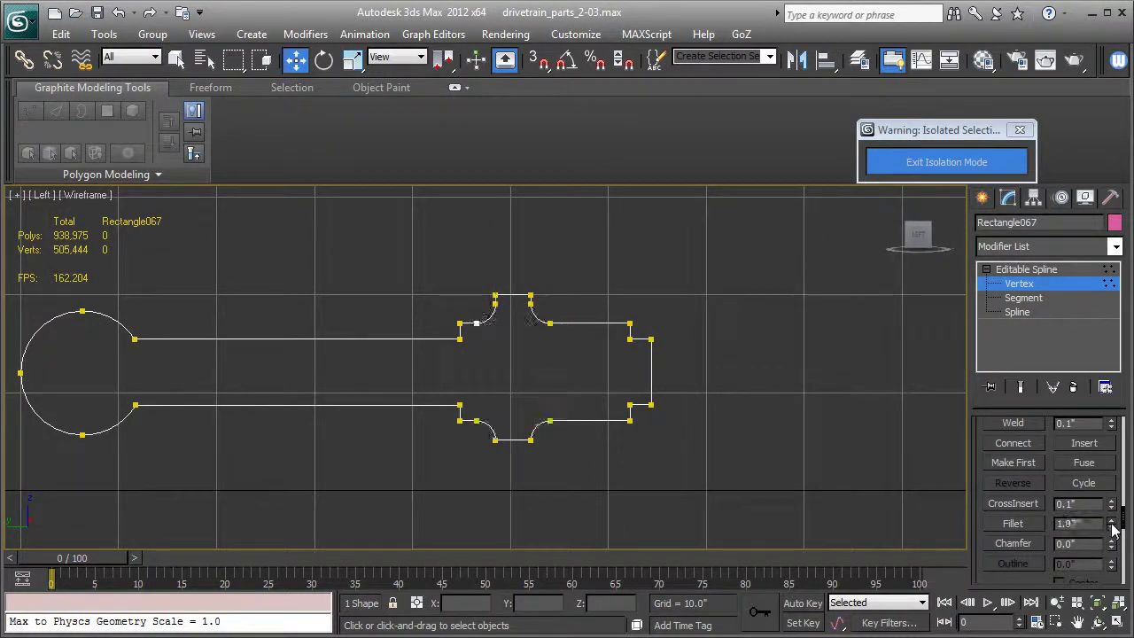
middle_click_drag(711, 385, 839, 390)
middle_click_drag(337, 407, 408, 403)
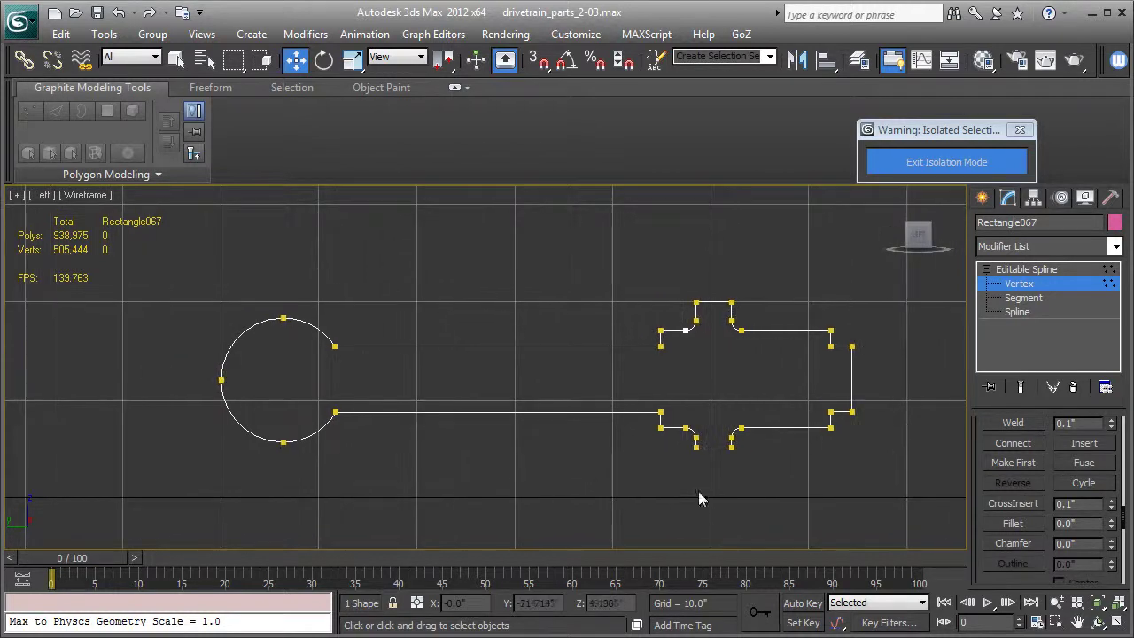
key("1")
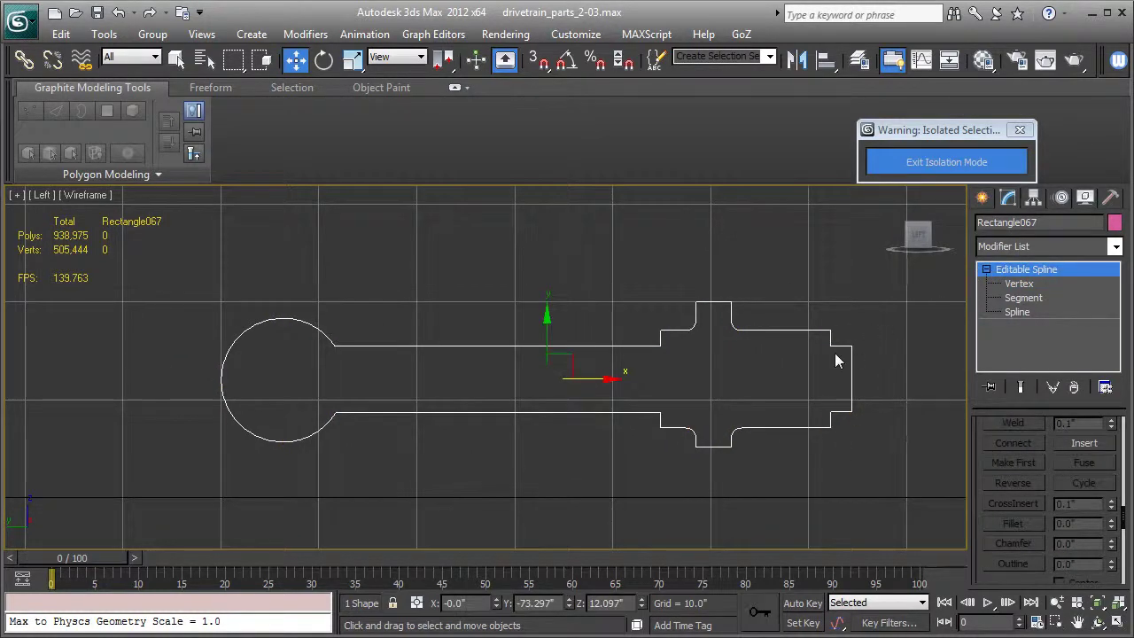
Step: Draw a circle spline for the pin hole in the coupling rod's round end, centred on the third-wheel pin
key("F3")
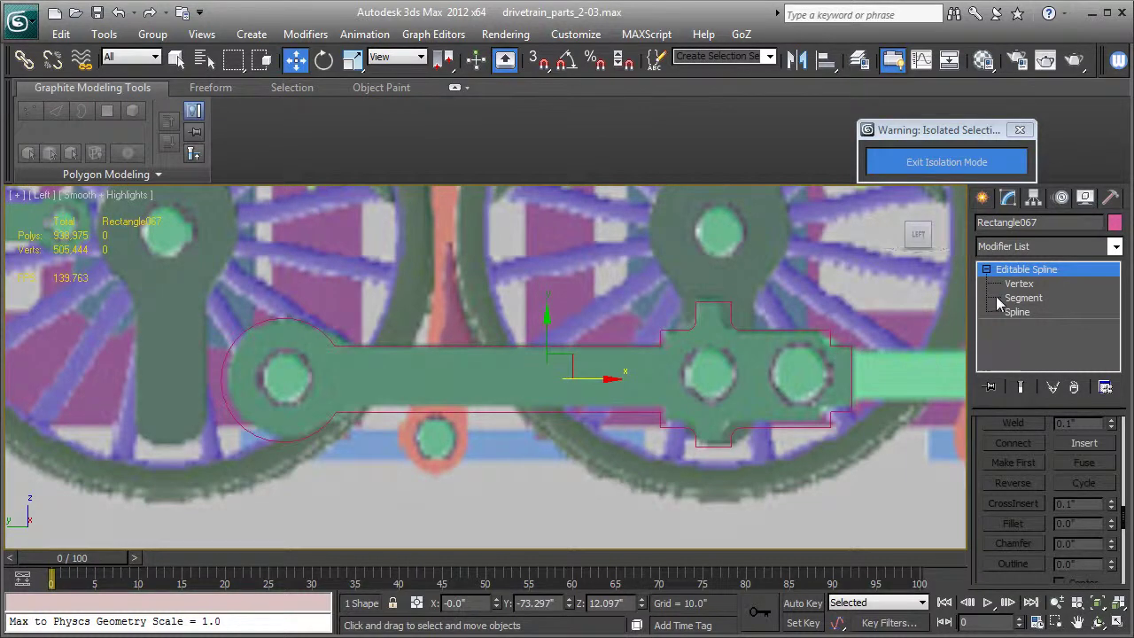
left_click(982, 197)
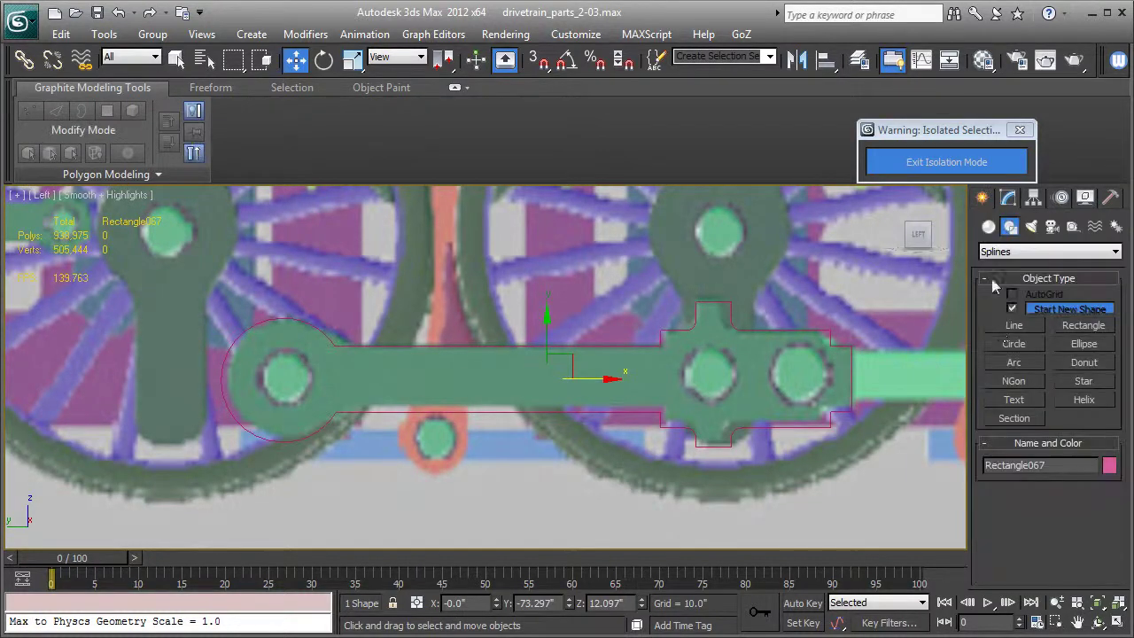
left_click(1015, 344)
left_click_drag(284, 378, 303, 386)
key("F3")
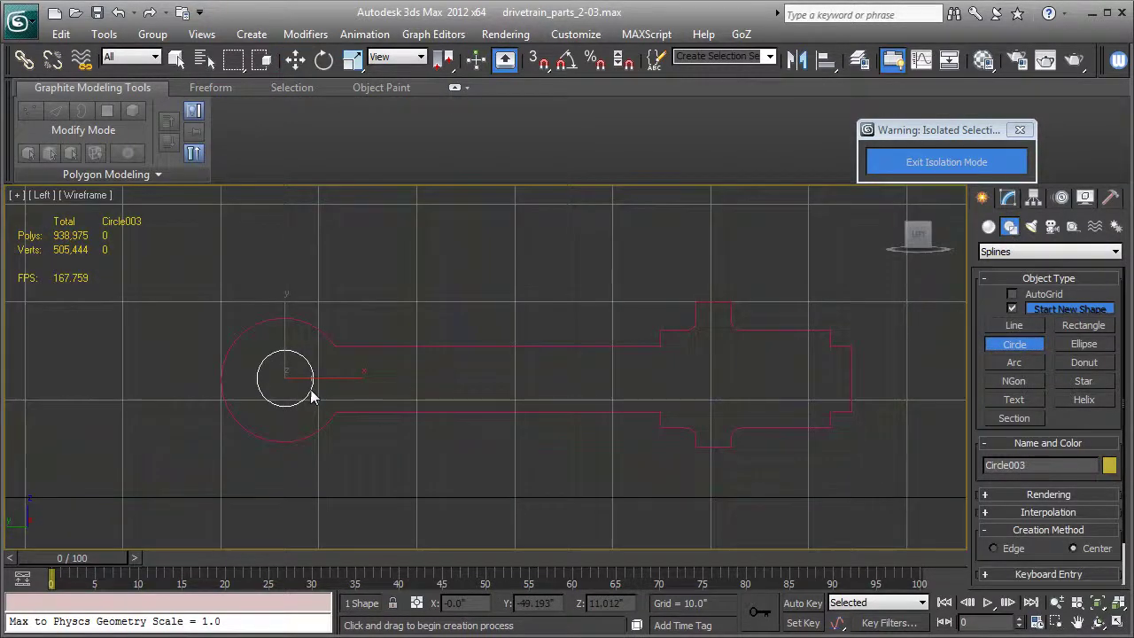
Step: Copy the pin-hole circle along the rod to the fourth-wheel pin in the block
key("w")
mouse_move(336, 390)
left_mouse_down()
mouse_move(331, 382)
mouse_move(836, 413)
mouse_move(752, 405)
left_mouse_up()
left_click(567, 403)
key("F3")
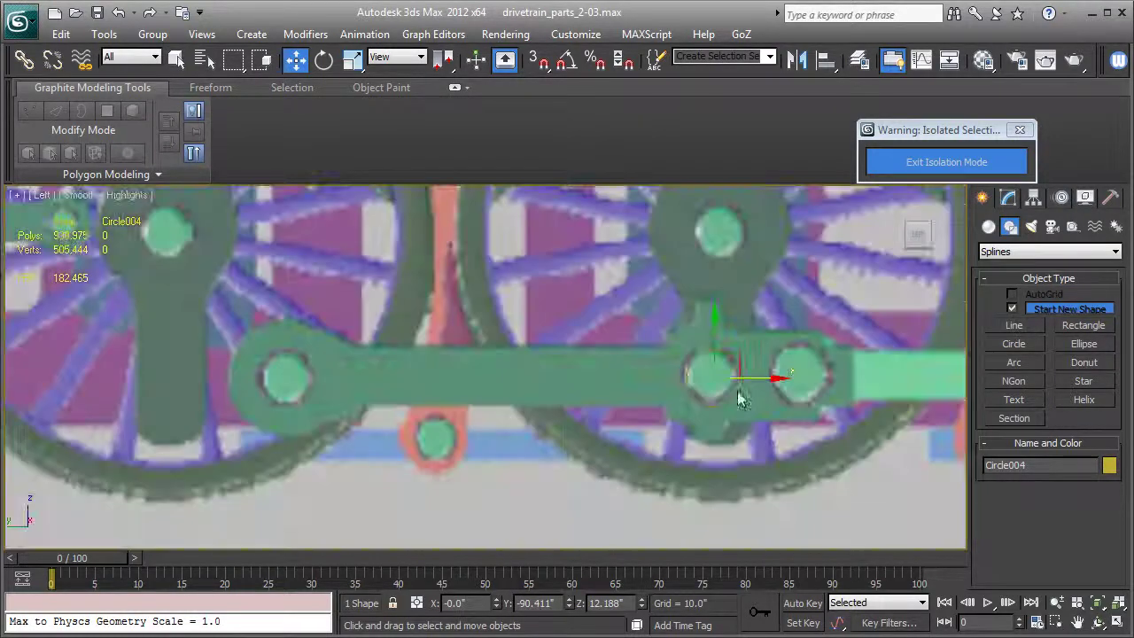
left_click(777, 383)
key("z")
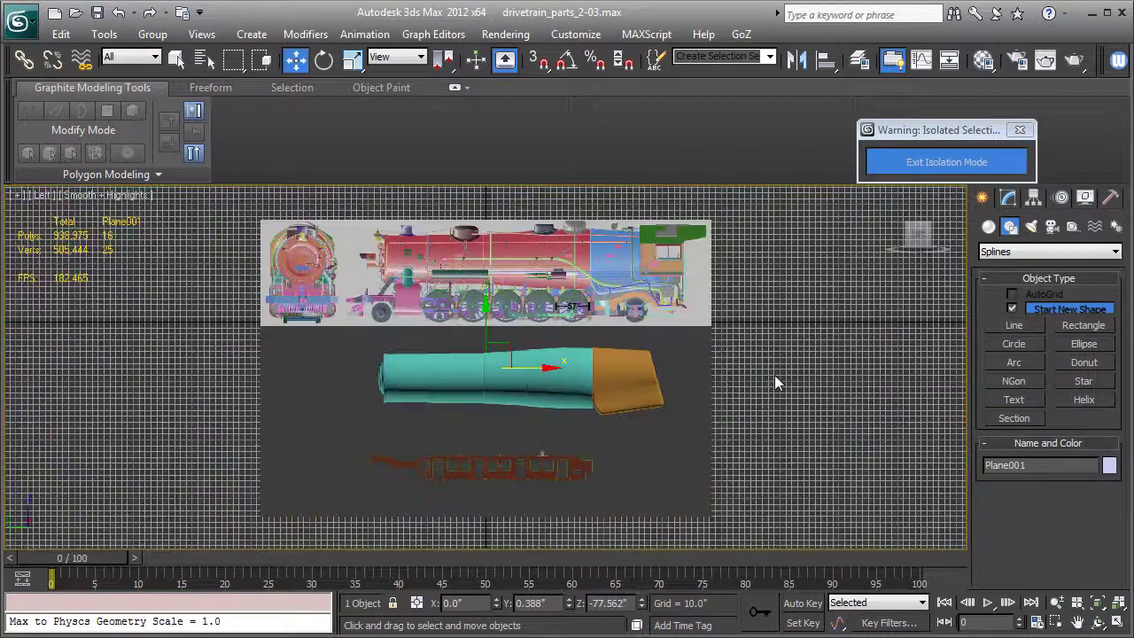
scroll(746, 384, "up", 5)
key("F3")
middle_click_drag(791, 381, 742, 531)
scroll(735, 451, "down", 3)
middle_click_drag(624, 257, 604, 334)
Step: Copy the fourth-wheel pin-hole circle onto the block's second pin and align it with the reference image
left_click(605, 335)
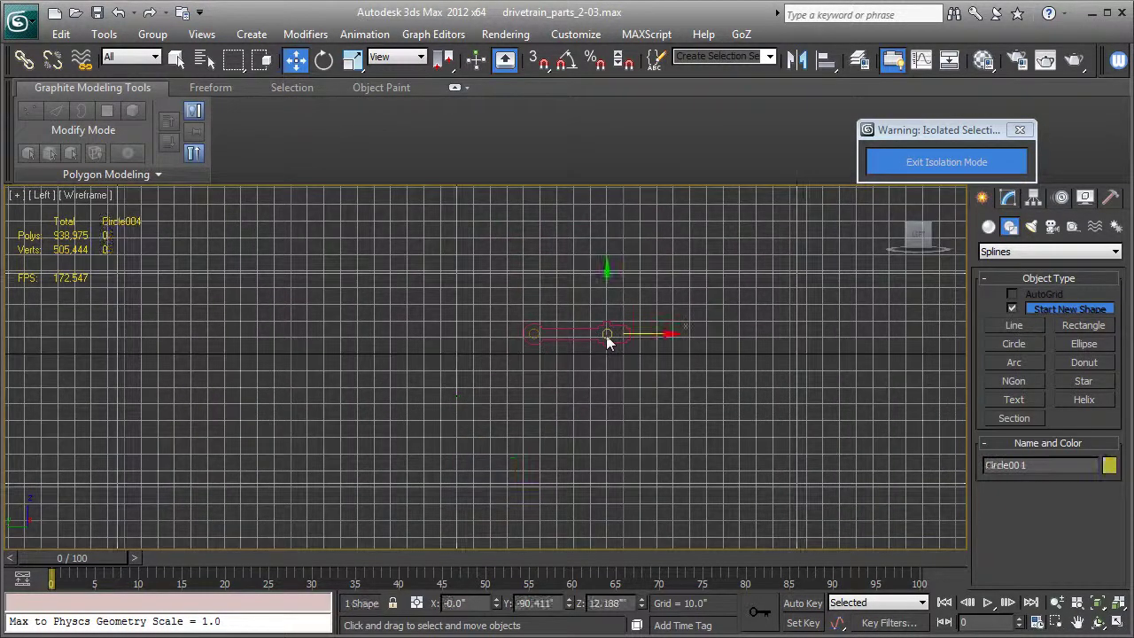
key("z")
key("F3")
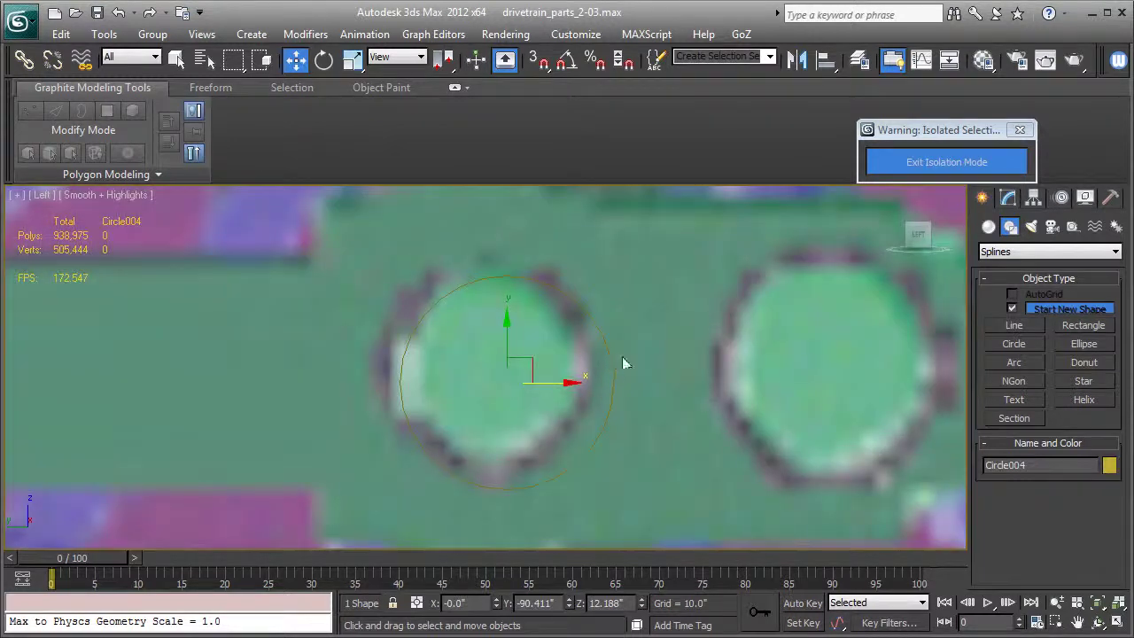
left_click_drag(543, 382, 802, 390, "shift")
left_click(578, 401)
key("F3")
key("F3")
left_click_drag(788, 379, 765, 379)
key("F3")
key("F3")
middle_click_drag(654, 440, 731, 400)
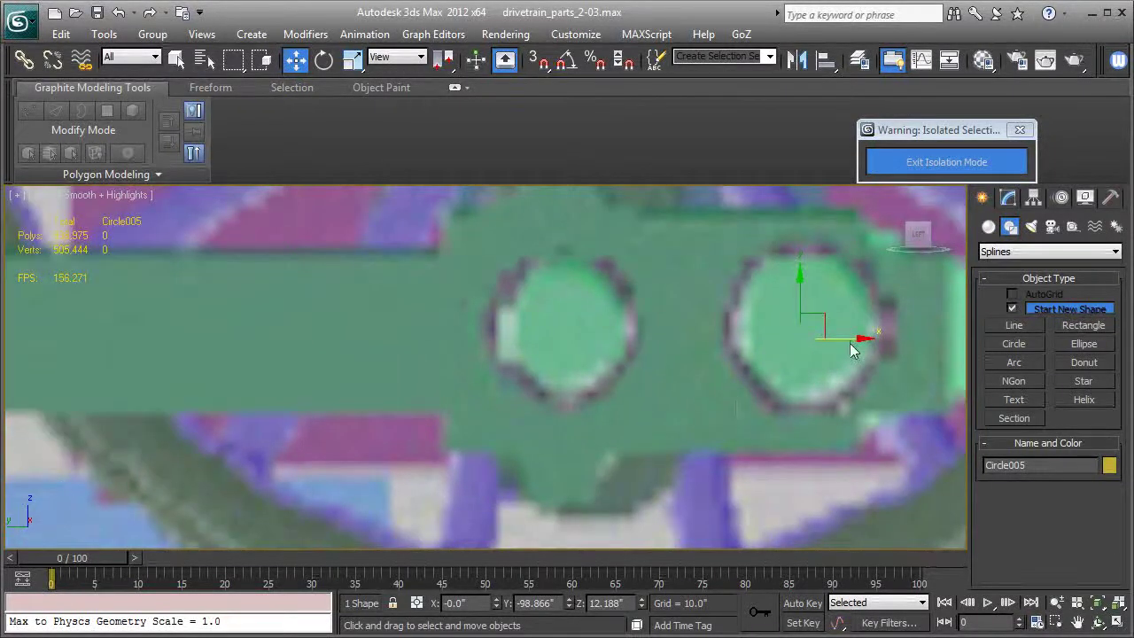
key("F3")
scroll(833, 354, "down", 2)
middle_click_drag(631, 447, 680, 409)
scroll(817, 438, "down", 1)
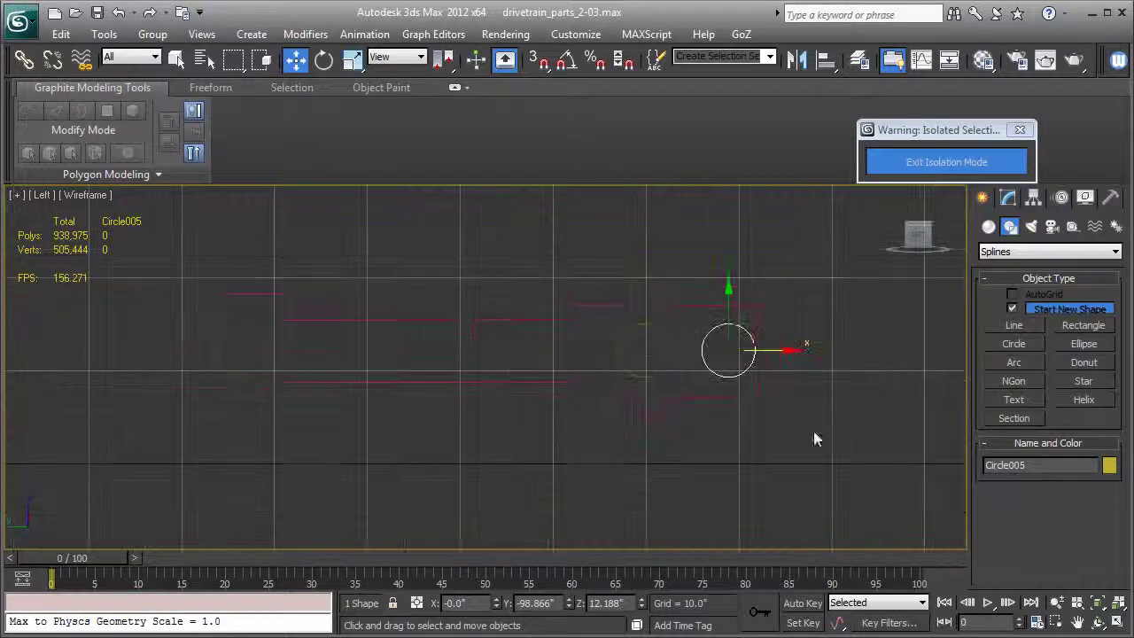
Step: Attach the three pin-hole circles to the coupling rod outline
left_click(632, 299)
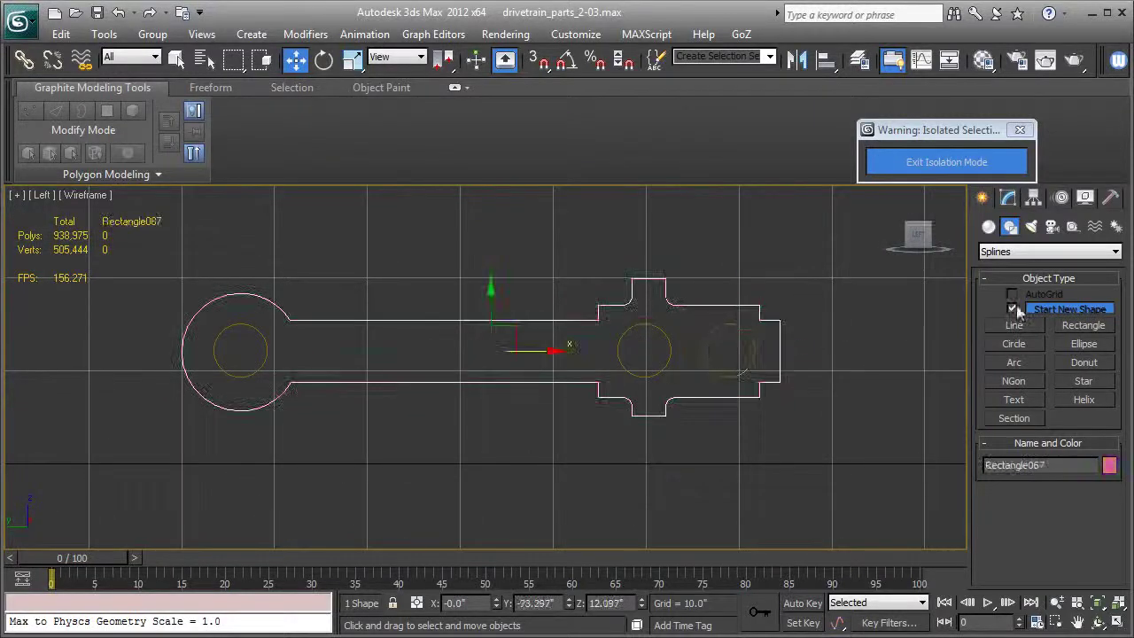
left_click(1006, 199)
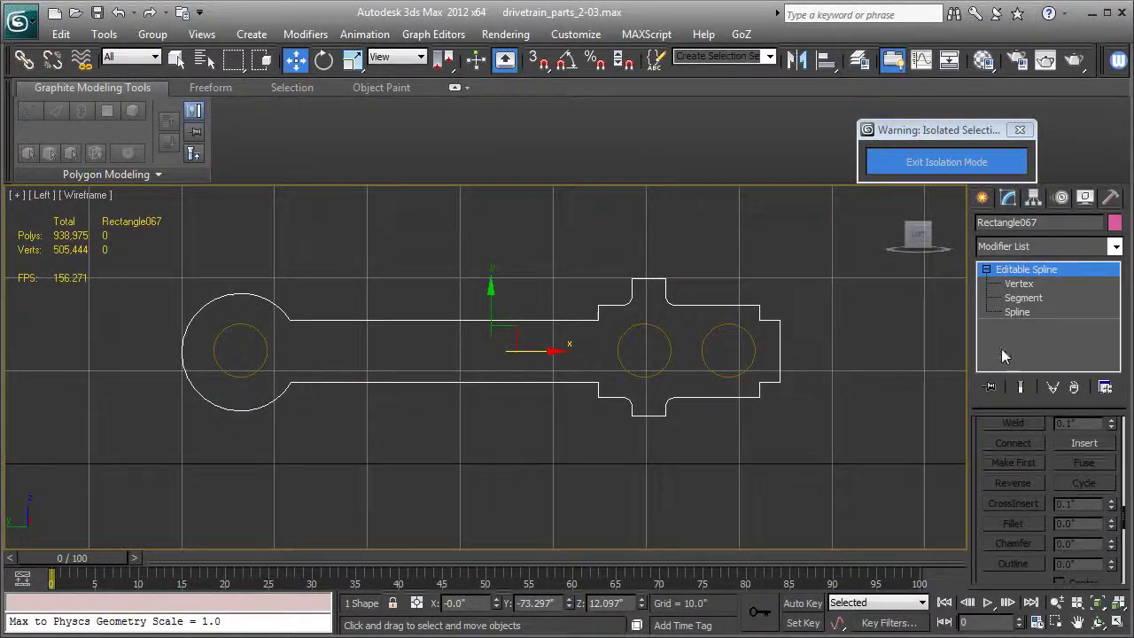
scroll(1035, 500, "up", 6)
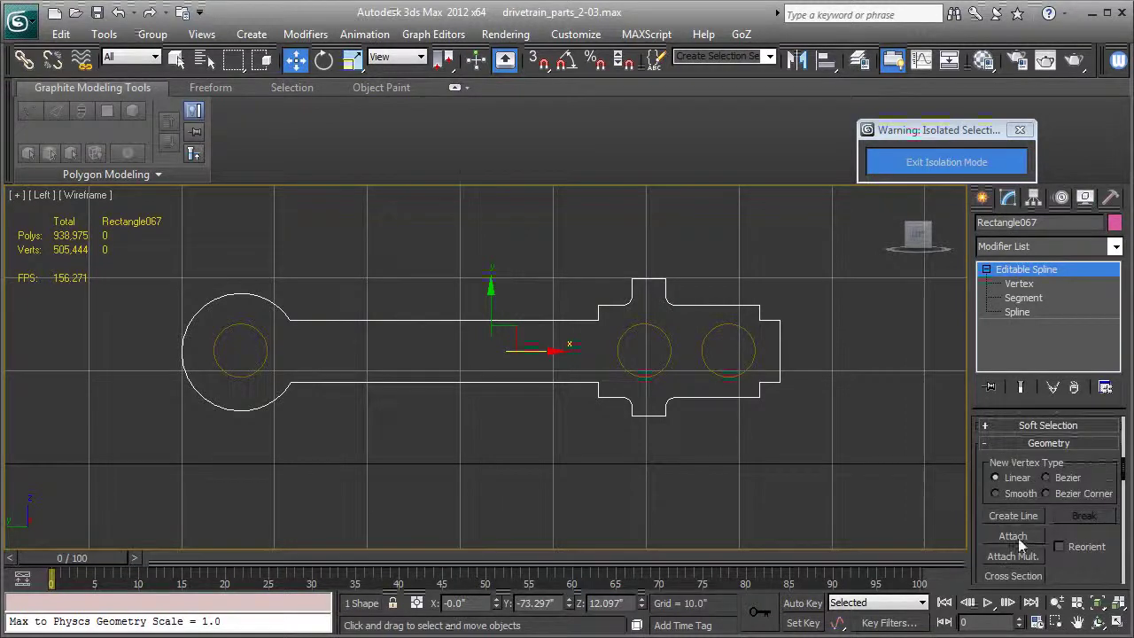
left_click(1013, 536)
left_click(728, 378)
left_click(656, 373)
left_click(249, 385)
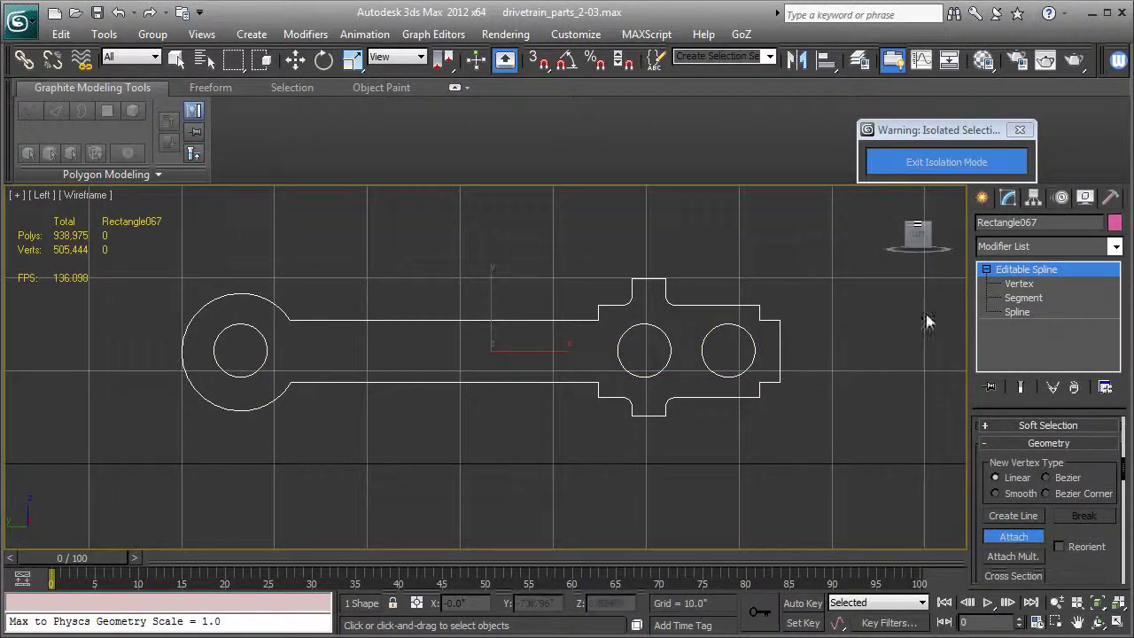
left_click(1014, 536)
Step: Apply a Bevel modifier to the coupling rod outline and inspect the solid in a shaded perspective view
left_click(1067, 247)
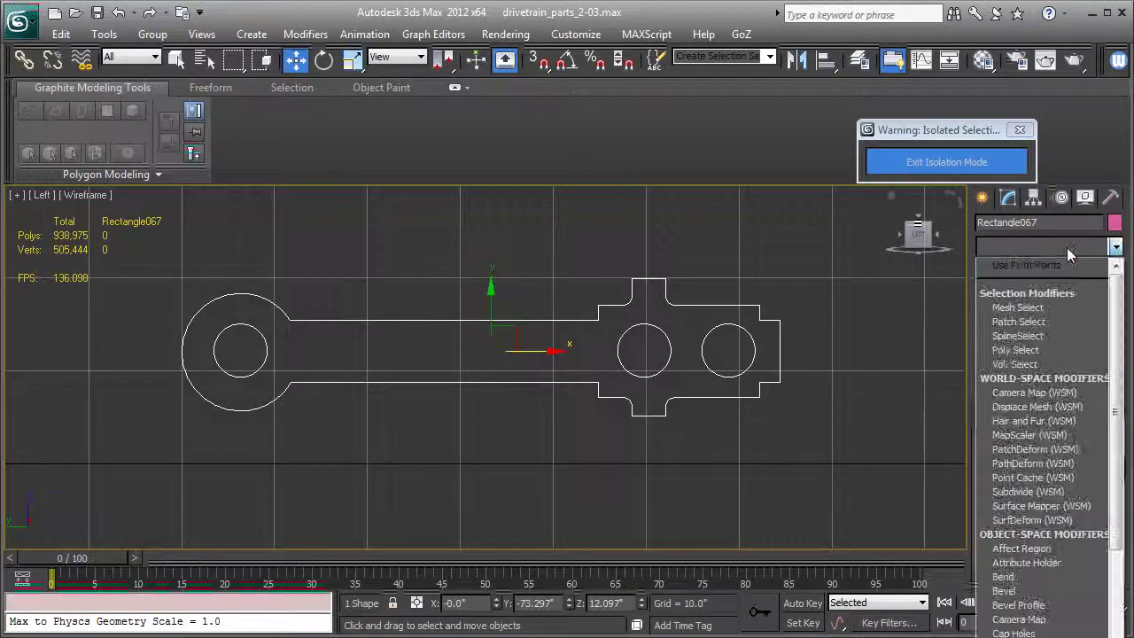
type("b")
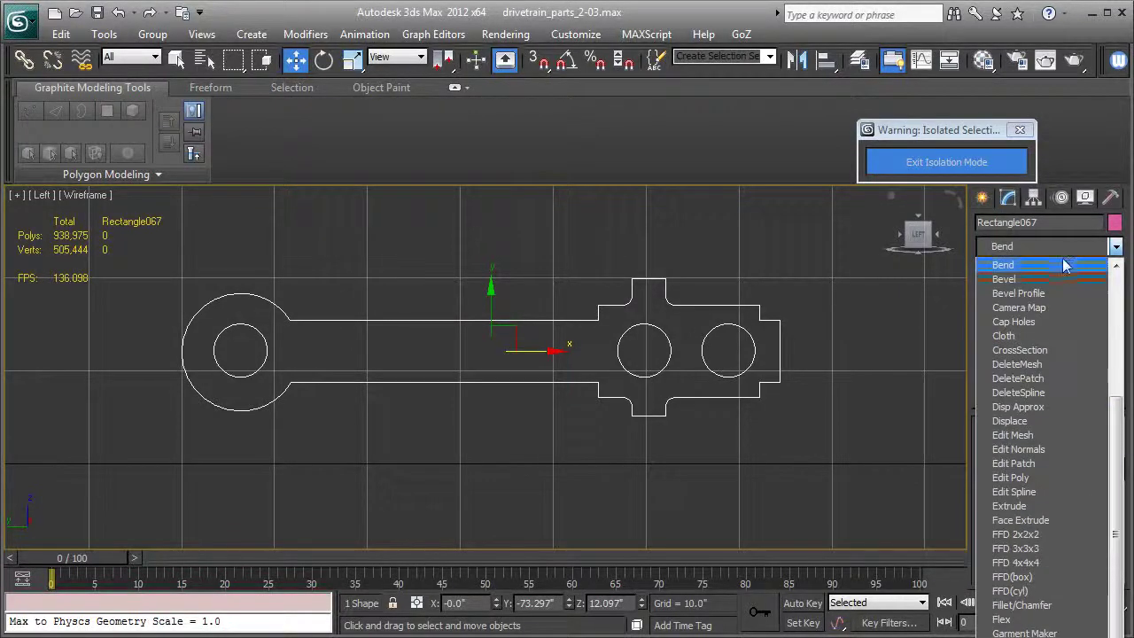
left_click(1063, 279)
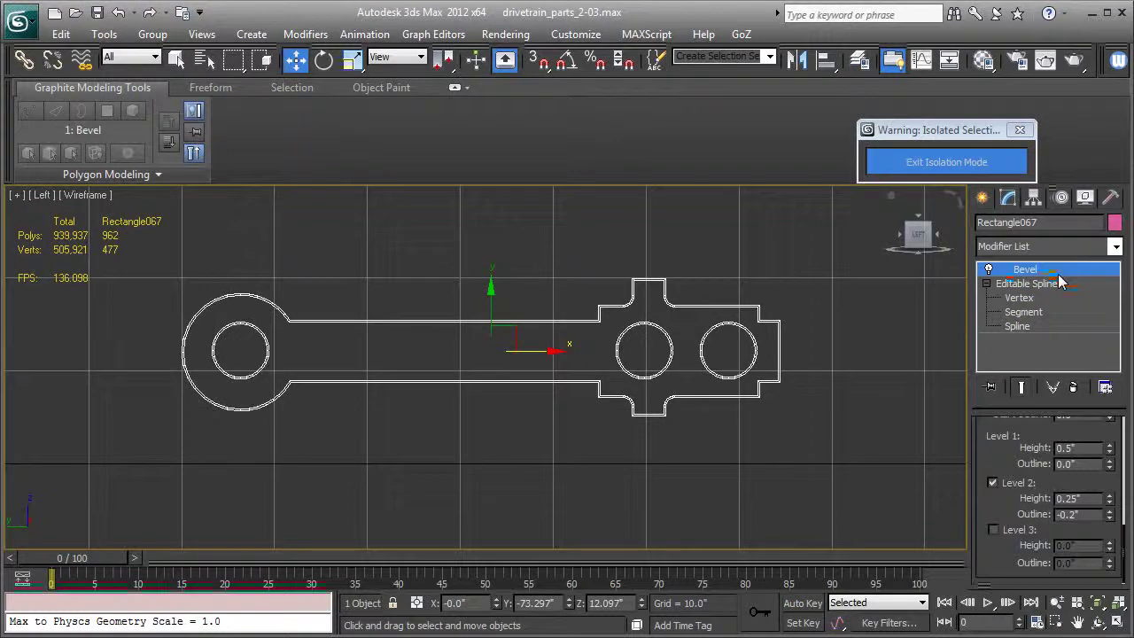
key("p")
middle_click_drag(577, 452, 661, 510, "alt")
key("F3")
key("F3")
key("F3")
mouse_move(605, 337)
middle_mouse_down("alt")
mouse_move(651, 340)
mouse_move(686, 360)
middle_mouse_up("alt")
scroll(687, 361, "up", 3)
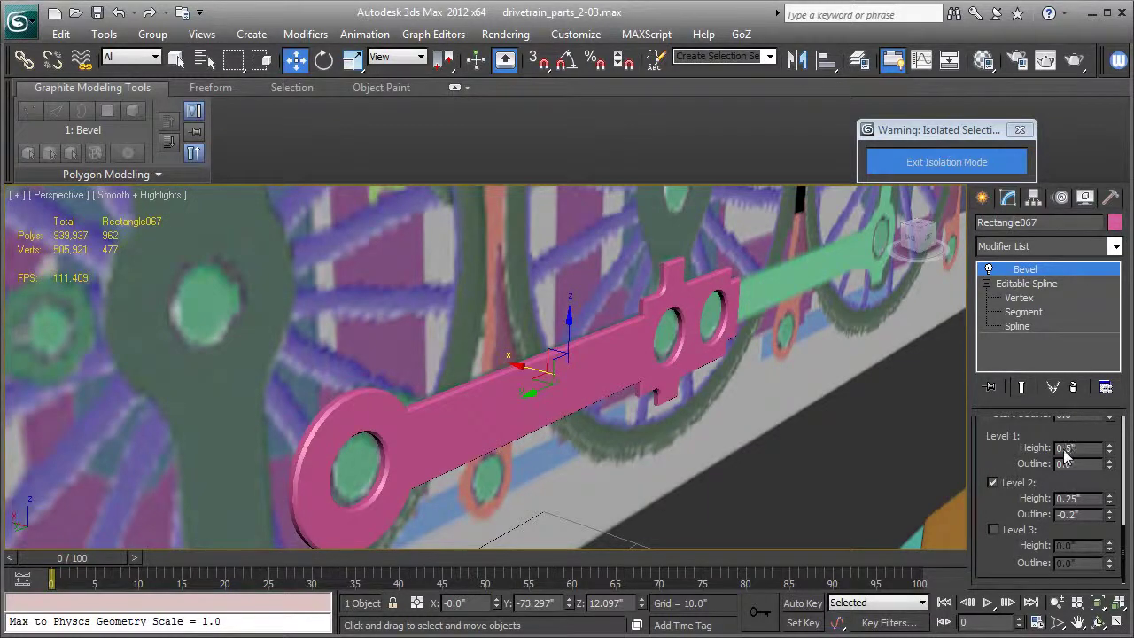
Step: Increase the coupling rod's Bevel Level 1 height to 2.5"
type("0.75")
key("Tab")
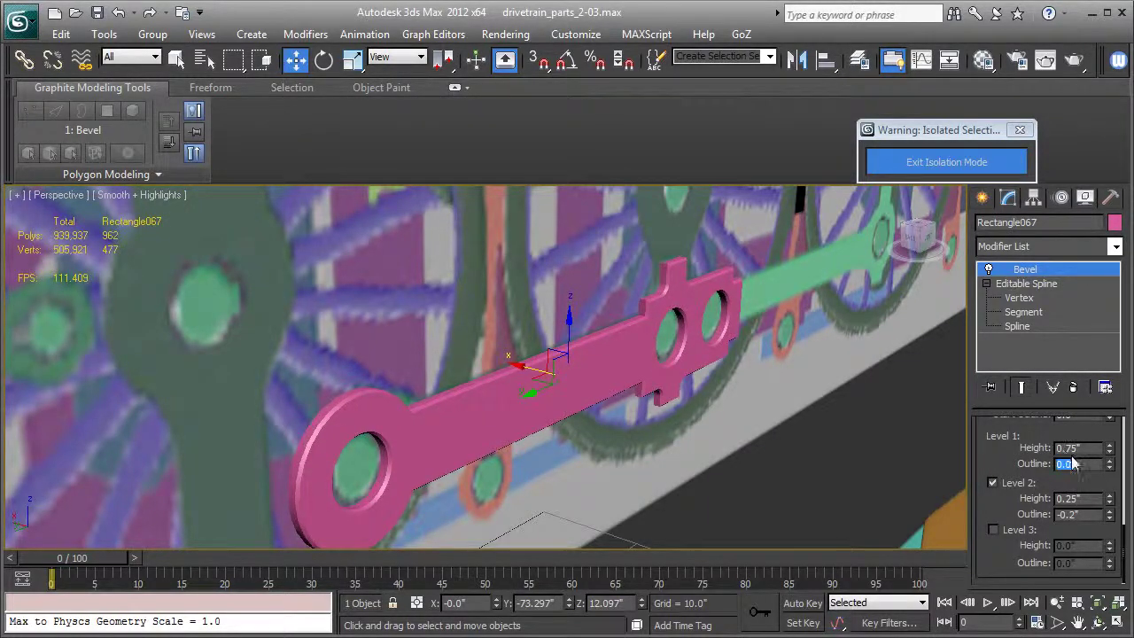
left_click_drag(1077, 452, 1005, 455)
type("1")
key("Tab")
left_click_drag(1112, 449, 1112, 444)
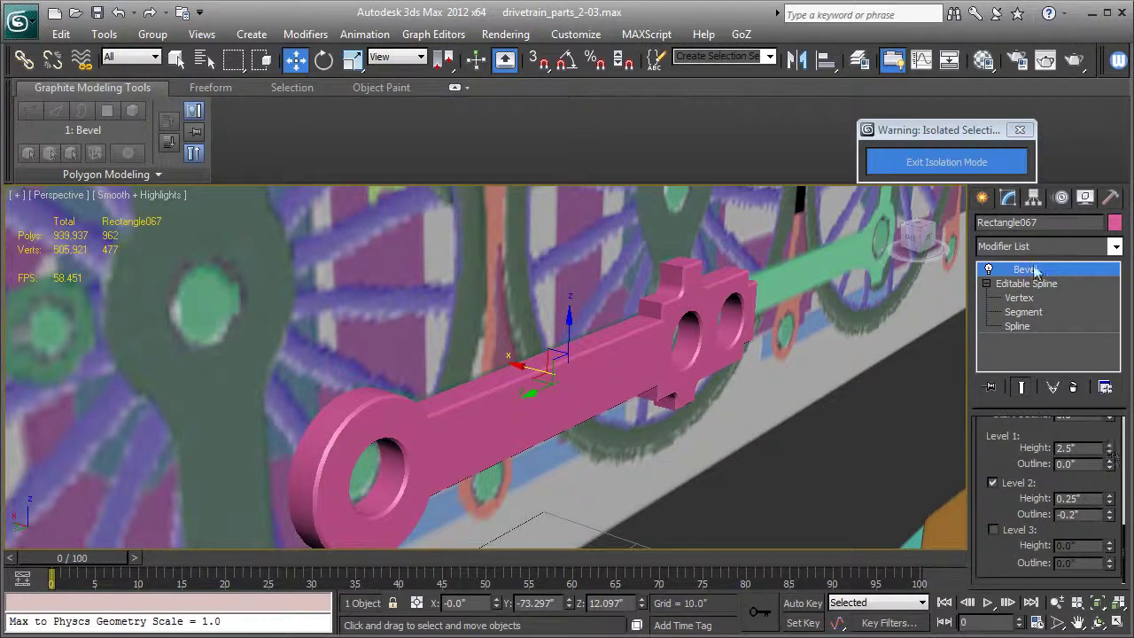
Step: Rename the beveled coupling rod as drive_link_large-01
middle_click_drag(615, 361, 638, 336, "alt")
left_click(1053, 228)
type("drive_link_large-01")
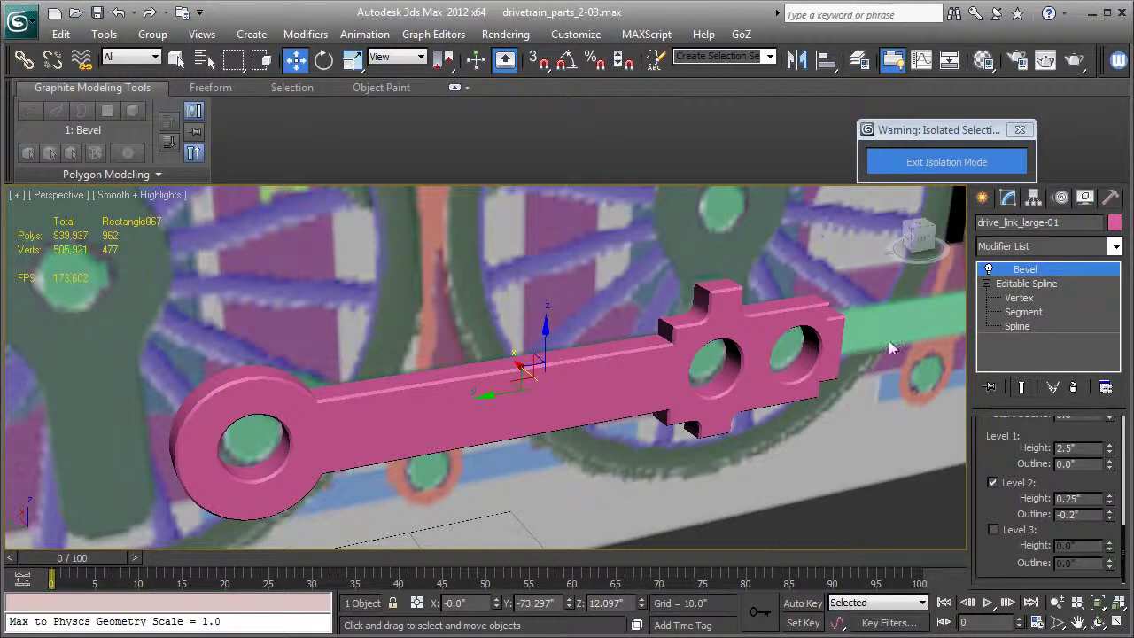
Step: Clone the coupling rod along its length as an independent copy named drive_link_large-002 over the neighbouring rod in the reference
middle_click_drag(710, 359, 598, 413, "alt")
left_click_drag(297, 381, 596, 344, "shift")
left_click(571, 402)
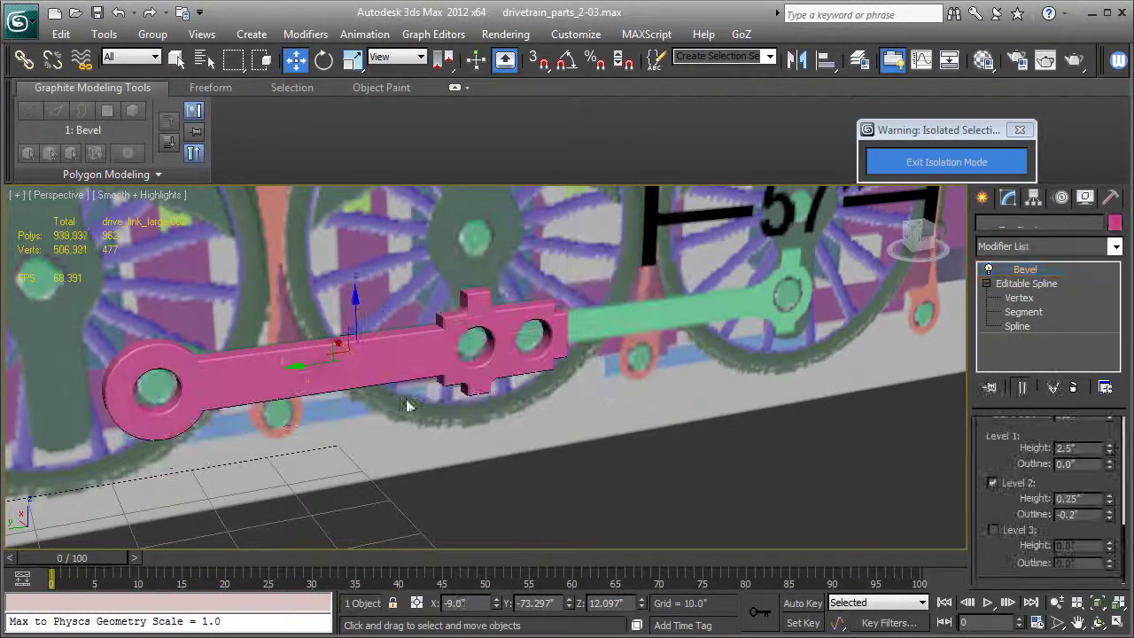
mouse_move(296, 364)
left_mouse_down("shift")
mouse_move(683, 353)
mouse_move(671, 359)
left_mouse_up("shift")
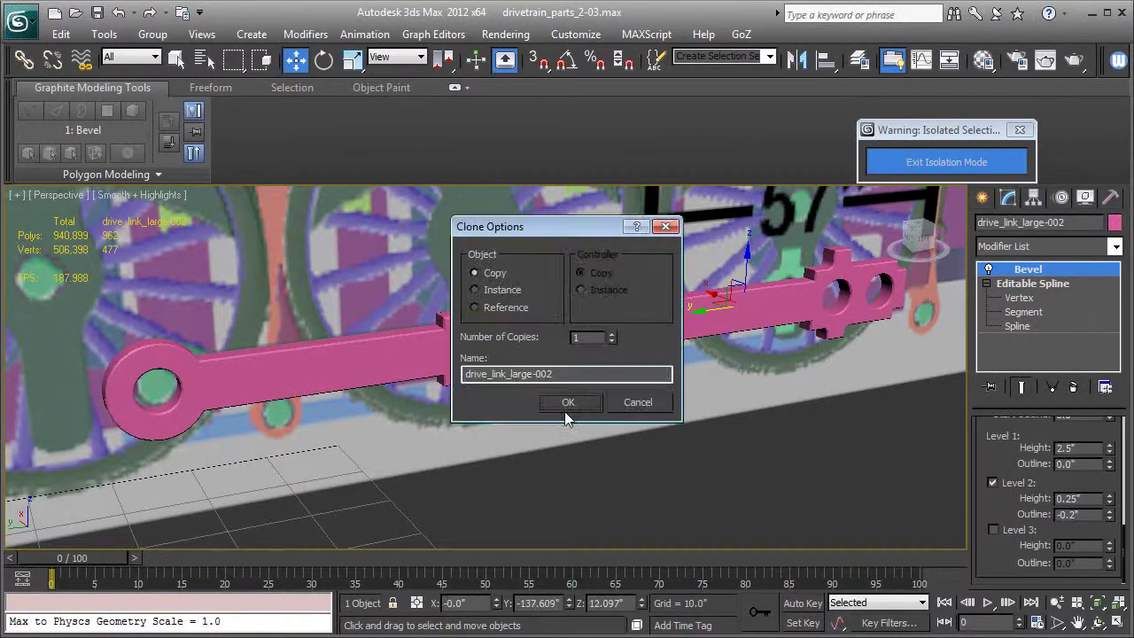
left_click(567, 407)
Step: Mirror the copied rod about the Y axis with No Clone
left_click(798, 60)
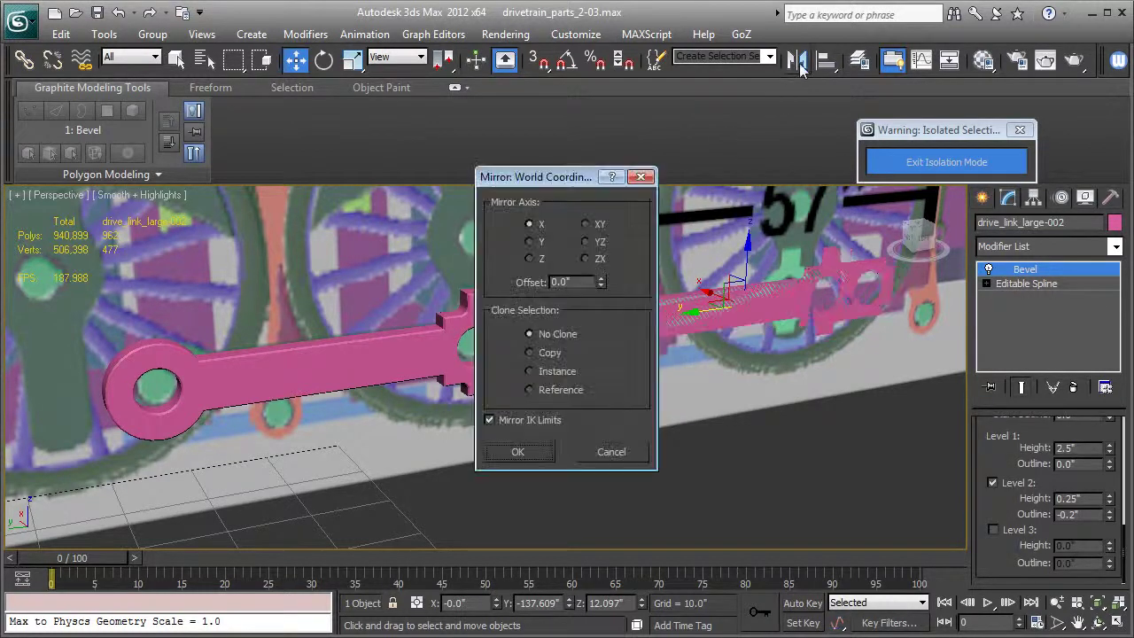
left_click(529, 244)
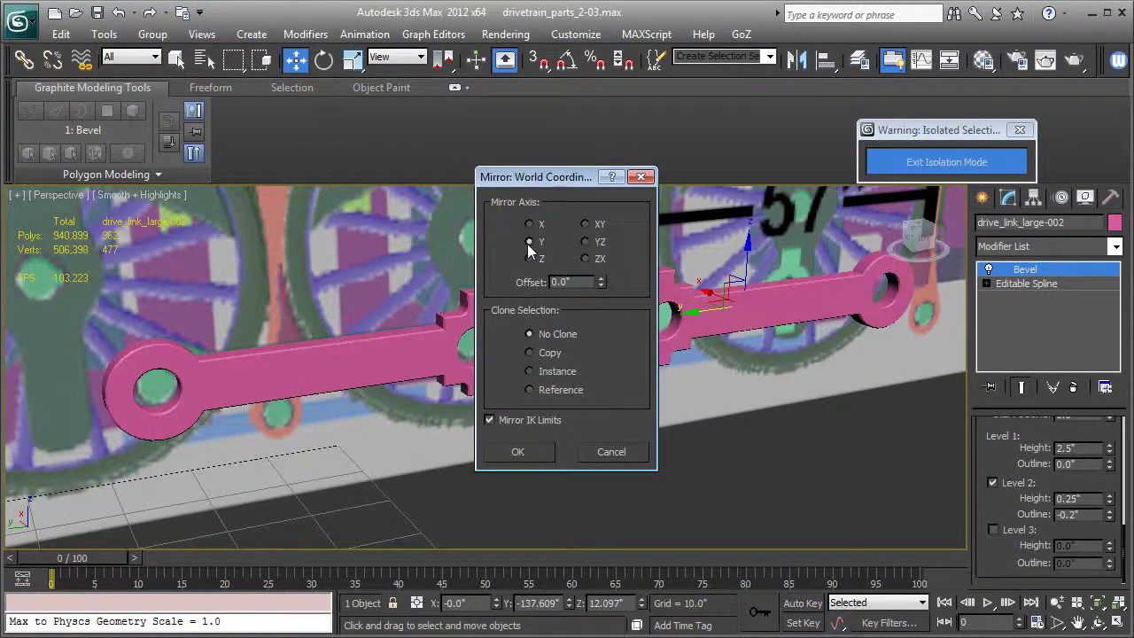
left_click(520, 452)
Step: Move the mirrored rod so its double-hole end overlaps the first rod's joint, and offset it in depth from that rod
left_click_drag(700, 319, 584, 312)
middle_click_drag(570, 317, 604, 353, "alt")
left_click_drag(588, 300, 580, 300)
middle_click_drag(580, 299, 530, 319, "alt")
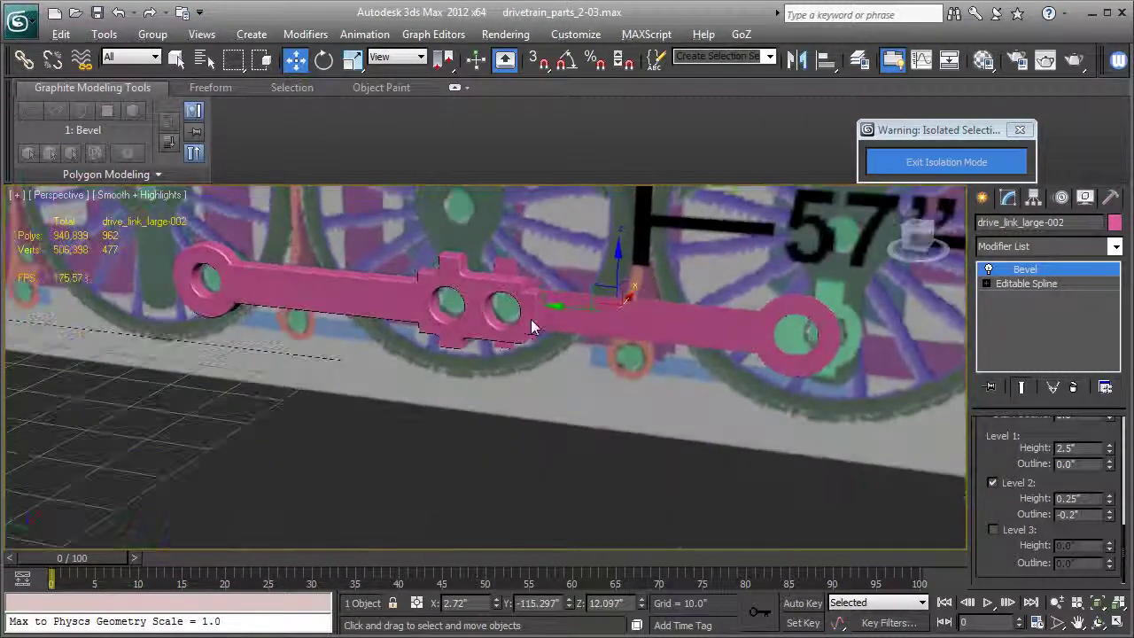
Step: Move the ring and pin-hole vertices at the copied rod's far end along its length to match the last wheel pin
left_click(997, 284)
left_click(986, 283)
key("1")
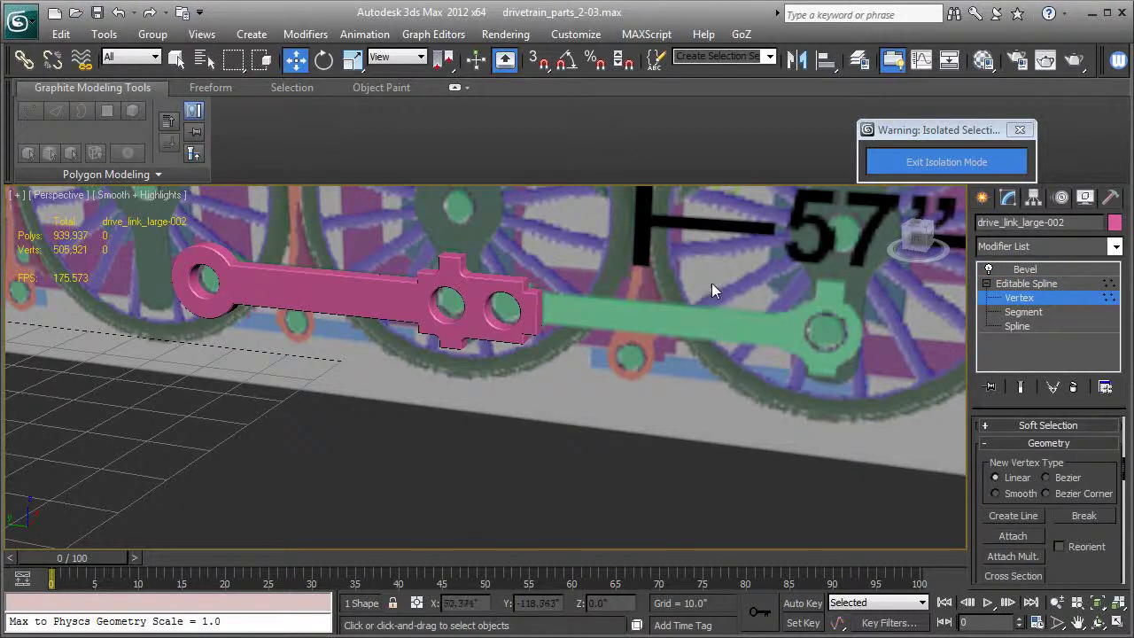
key("F3")
left_click_drag(721, 245, 951, 470)
key("F3")
key("F3")
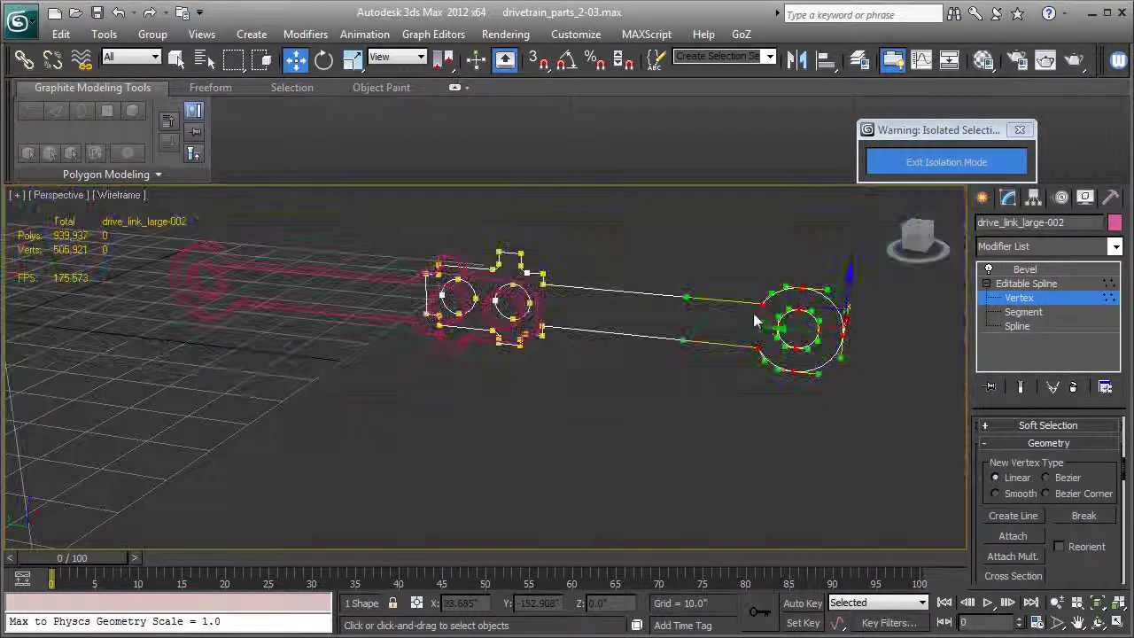
key("F3")
key("F3")
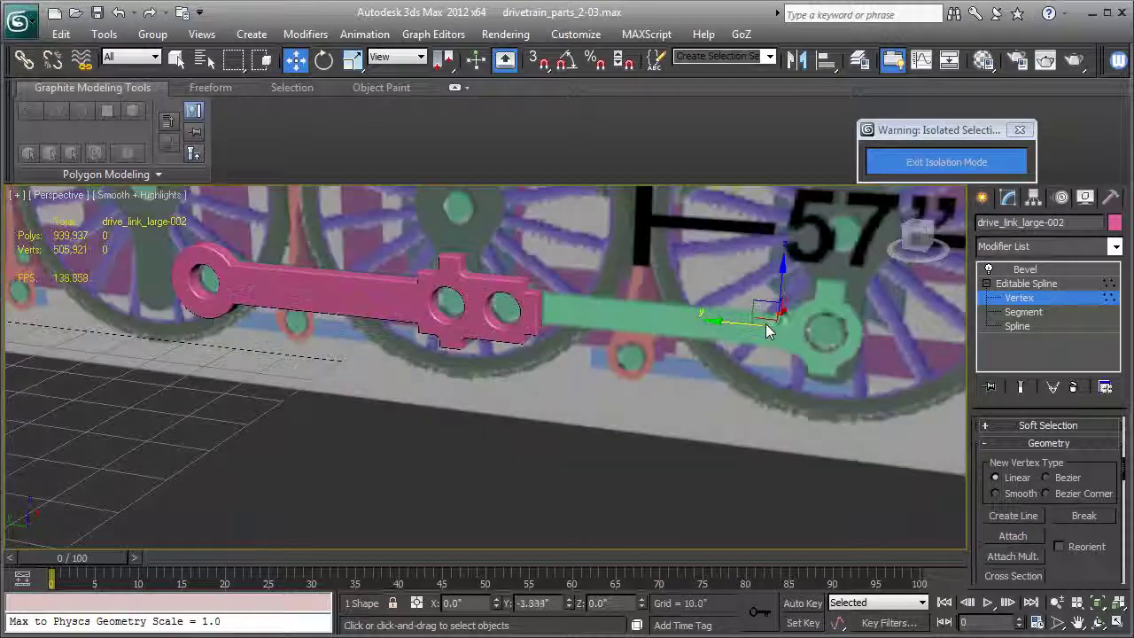
key("F3")
key("F3")
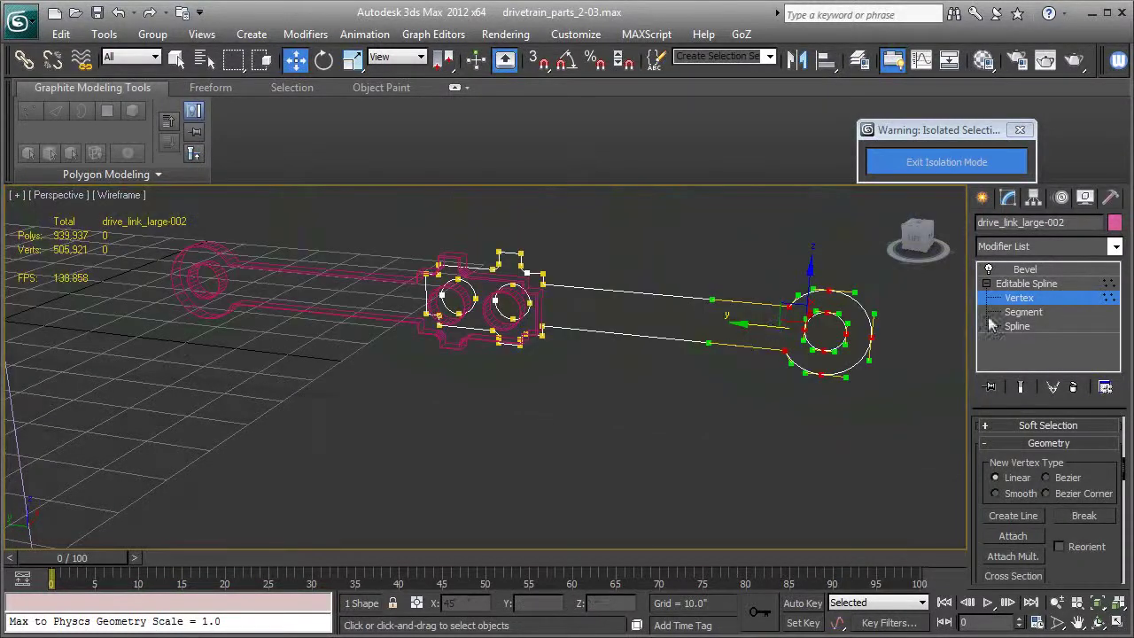
left_click(1019, 283)
left_click(1001, 270)
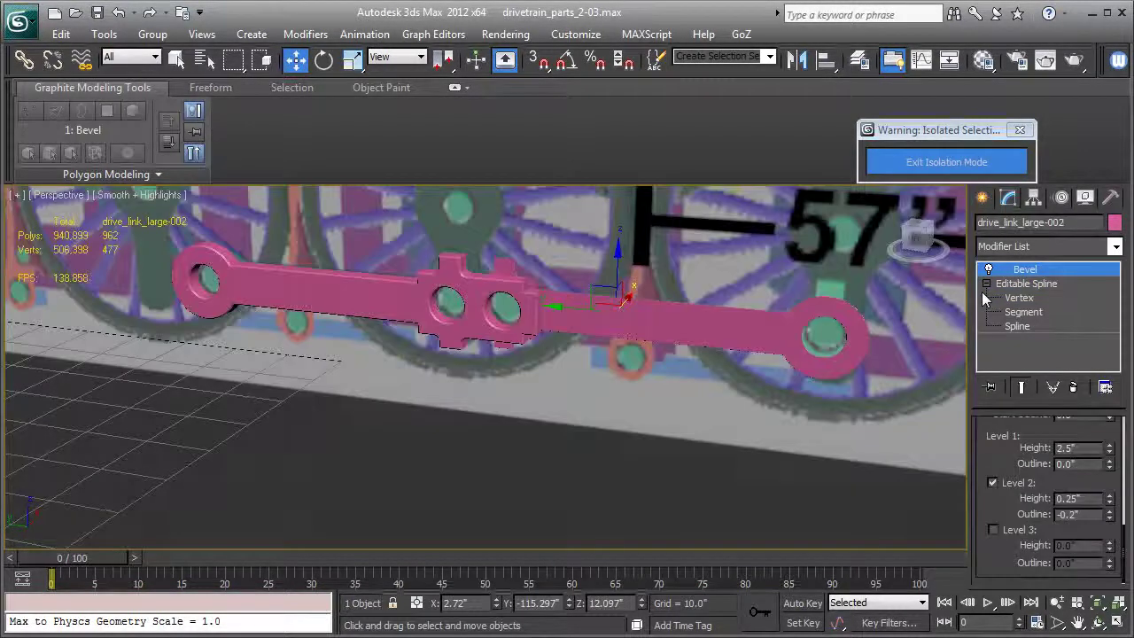
Step: Compare the copied rod's ring end with the reference in the left view and disable its Bevel to expose the spline
key("l")
middle_click_drag(860, 335, 711, 335)
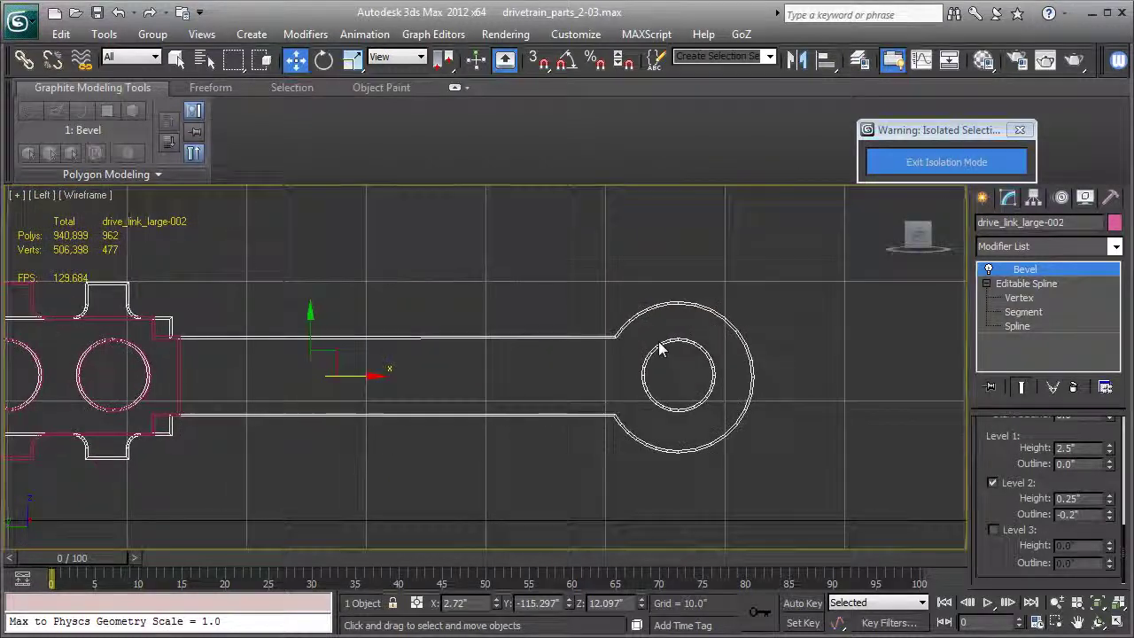
key("F3")
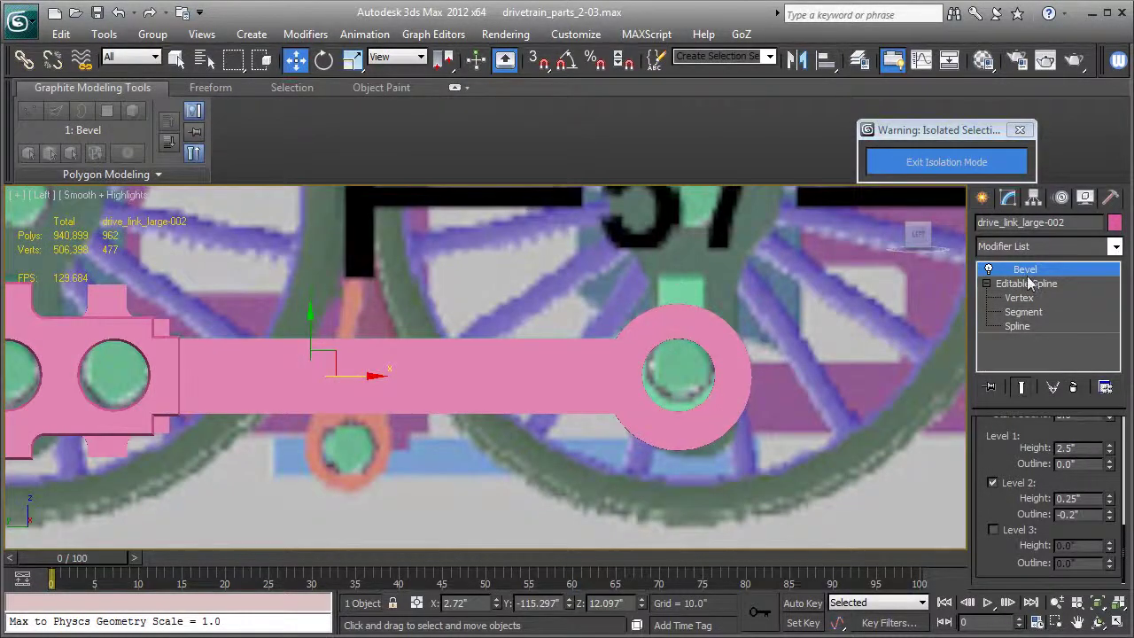
key("F3")
left_click(989, 270)
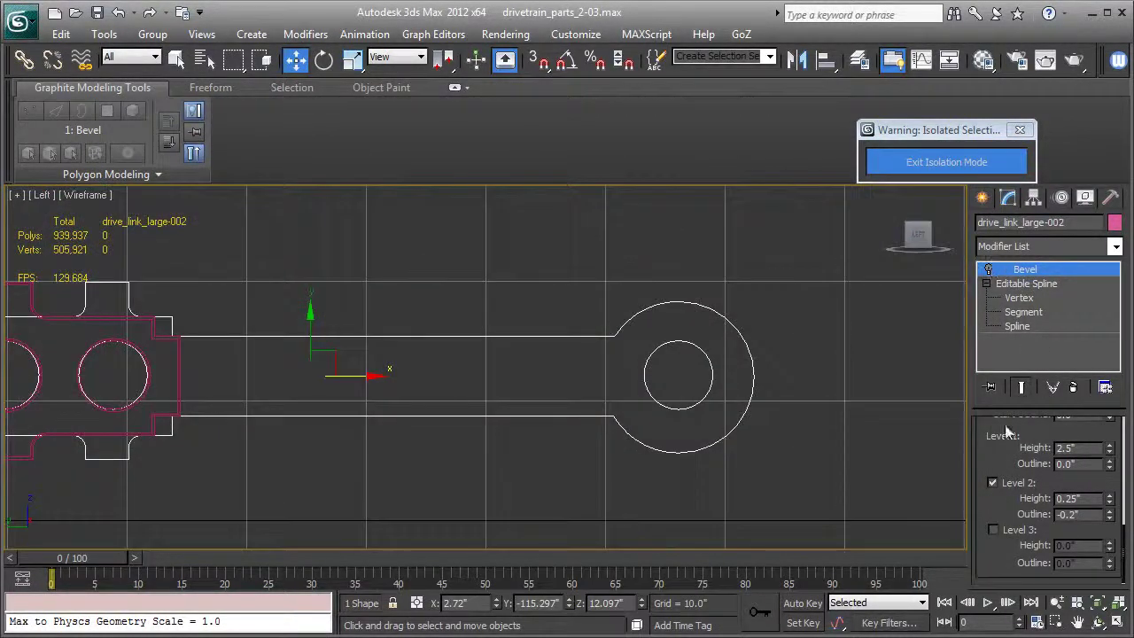
Step: Draw a vertical rectangle spline about 15.855" long and 3.853" wide across the copied rod's ring end, following the reference lugs
left_click(984, 197)
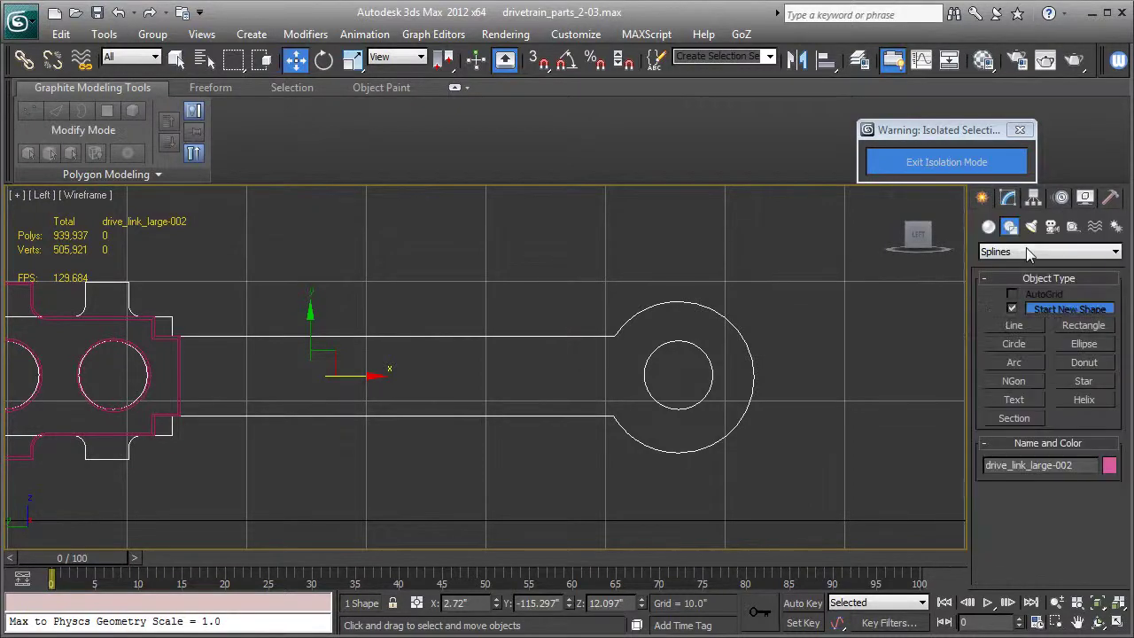
left_click(1082, 325)
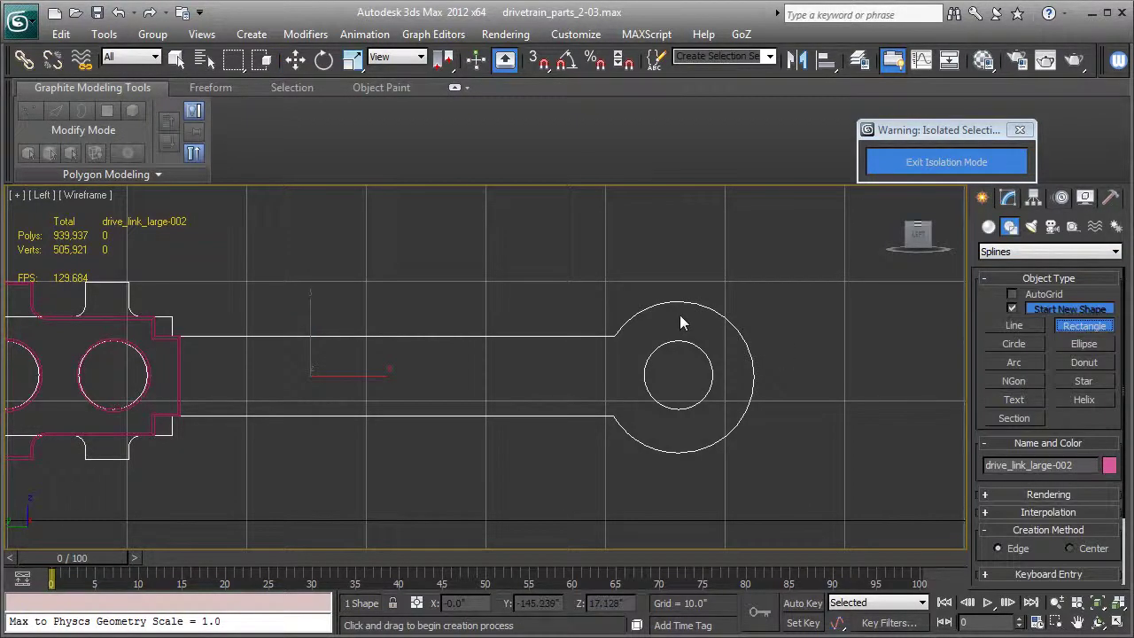
key("F3")
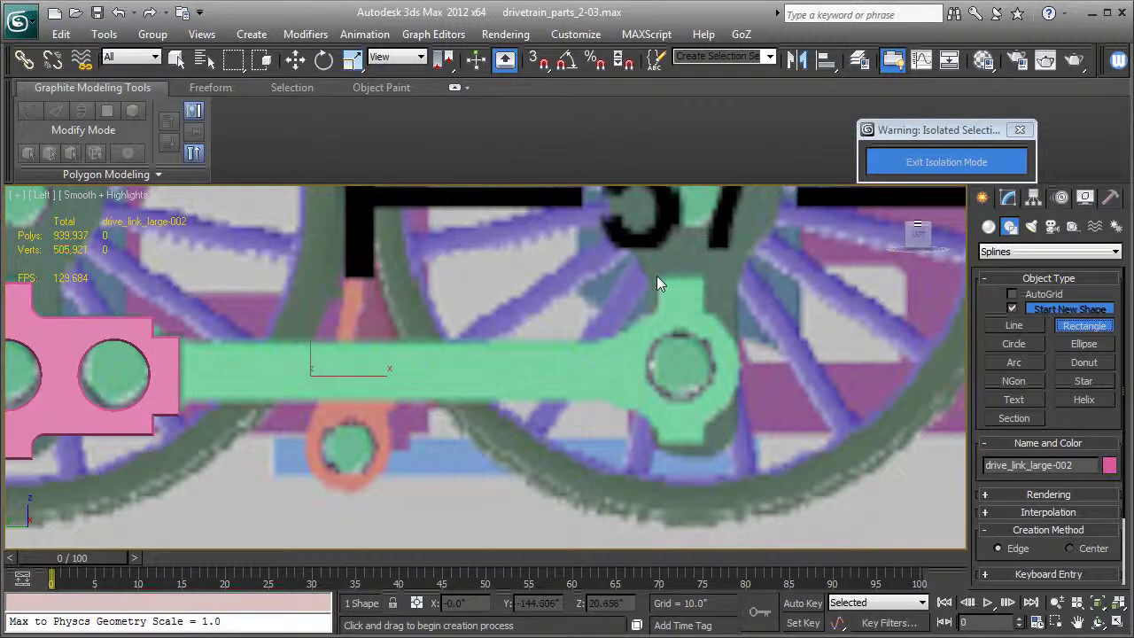
key("F3")
left_click_drag(656, 277, 704, 466)
key("F3")
key("F3")
left_click(1076, 326)
left_click(1007, 198)
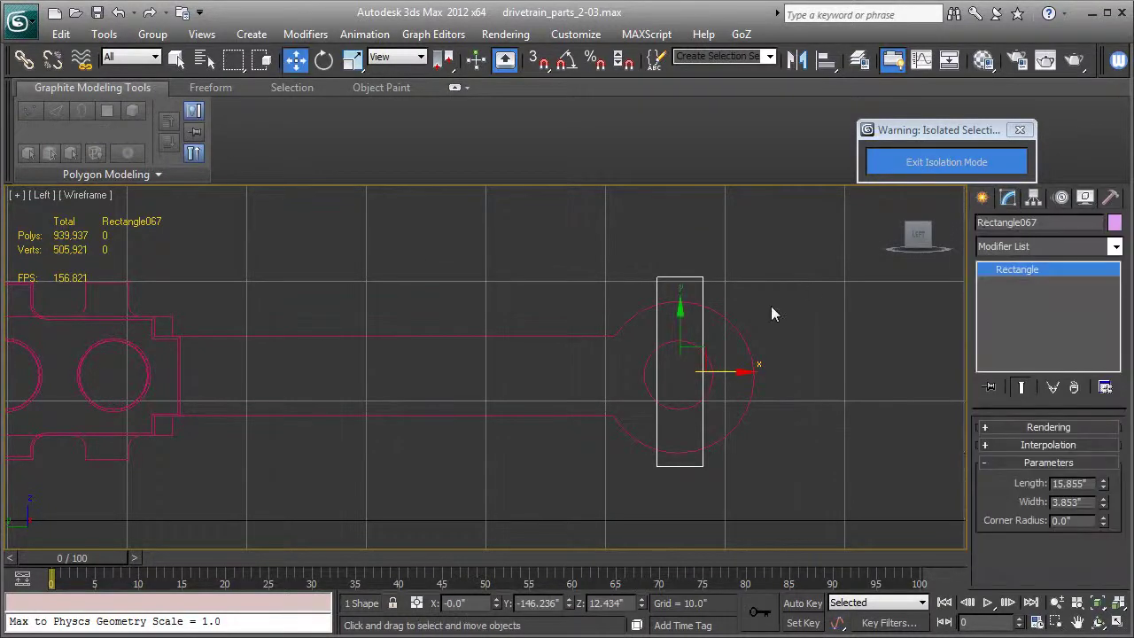
Step: Attach the vertical rectangle to the copied rod's editable spline
left_click(737, 330)
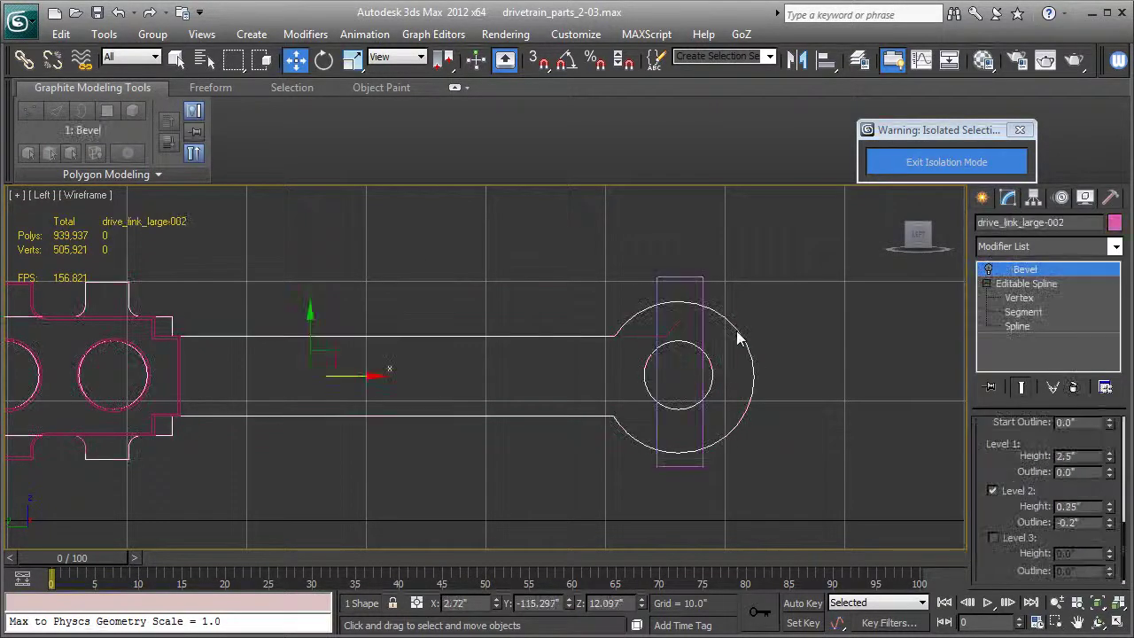
left_click(1017, 326)
scroll(1067, 564, "down", 8)
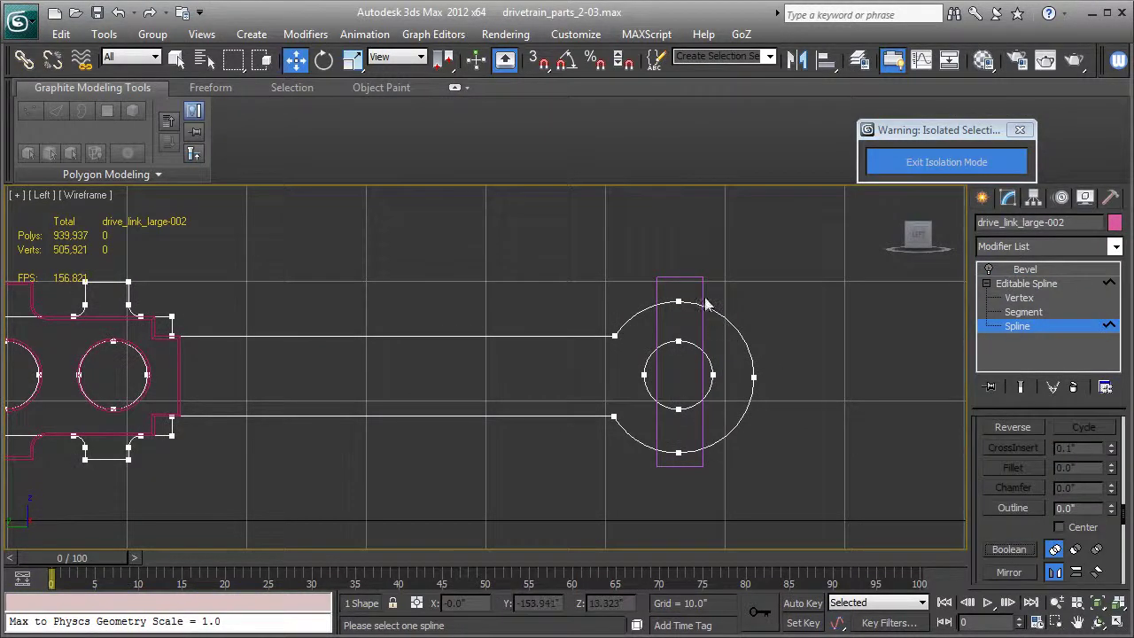
left_click(1019, 285)
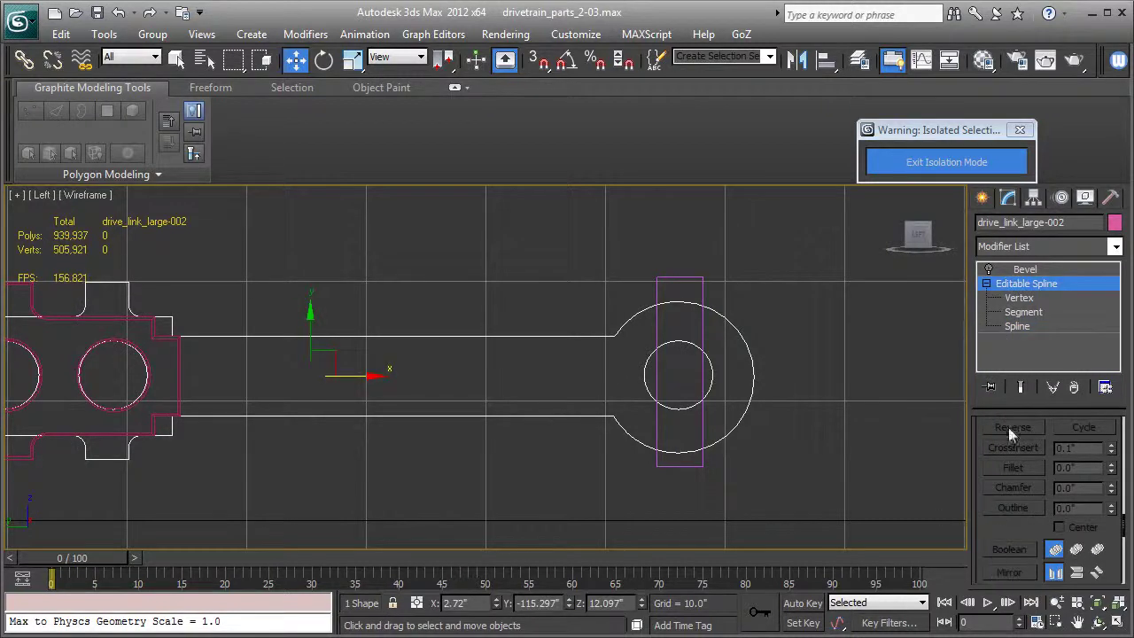
left_click(1017, 327)
scroll(1025, 546, "up", 5)
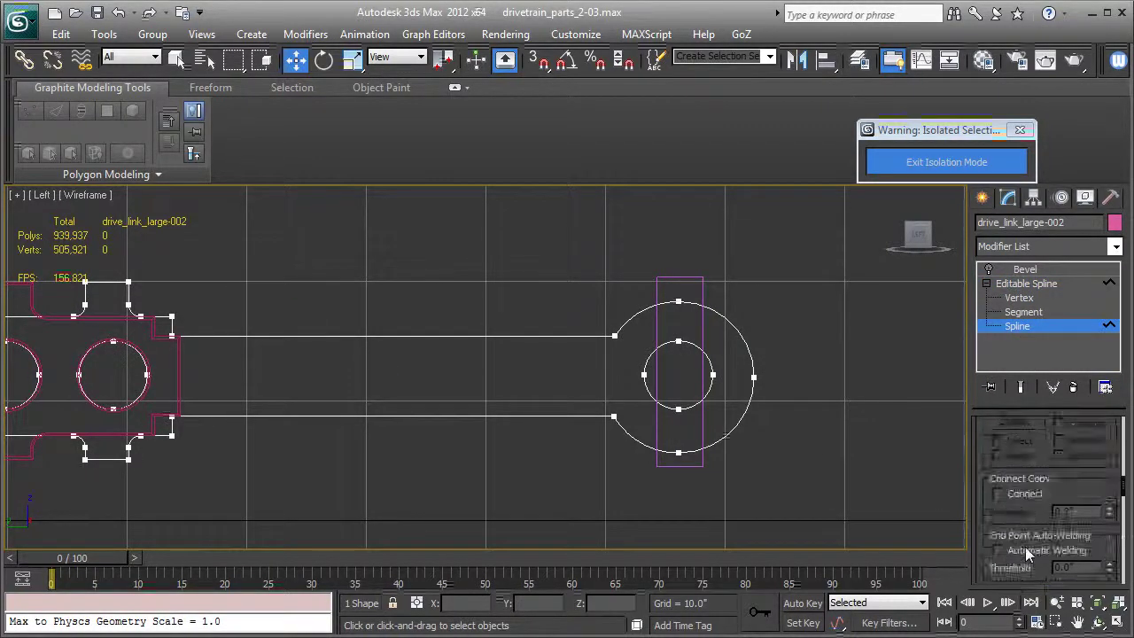
left_click(1025, 547)
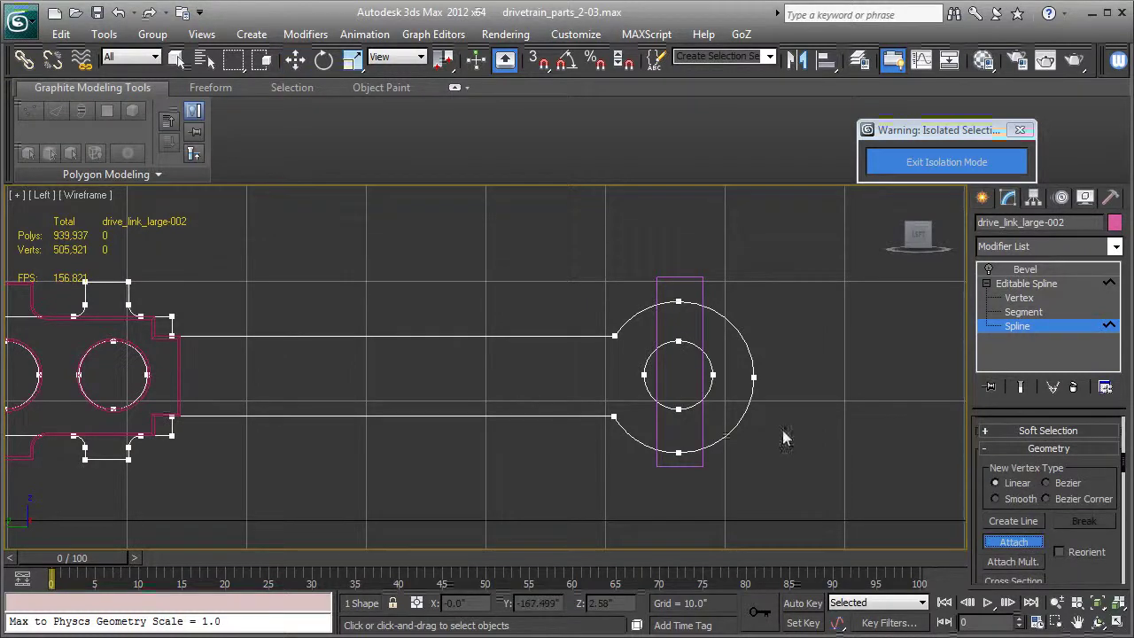
left_click(706, 298)
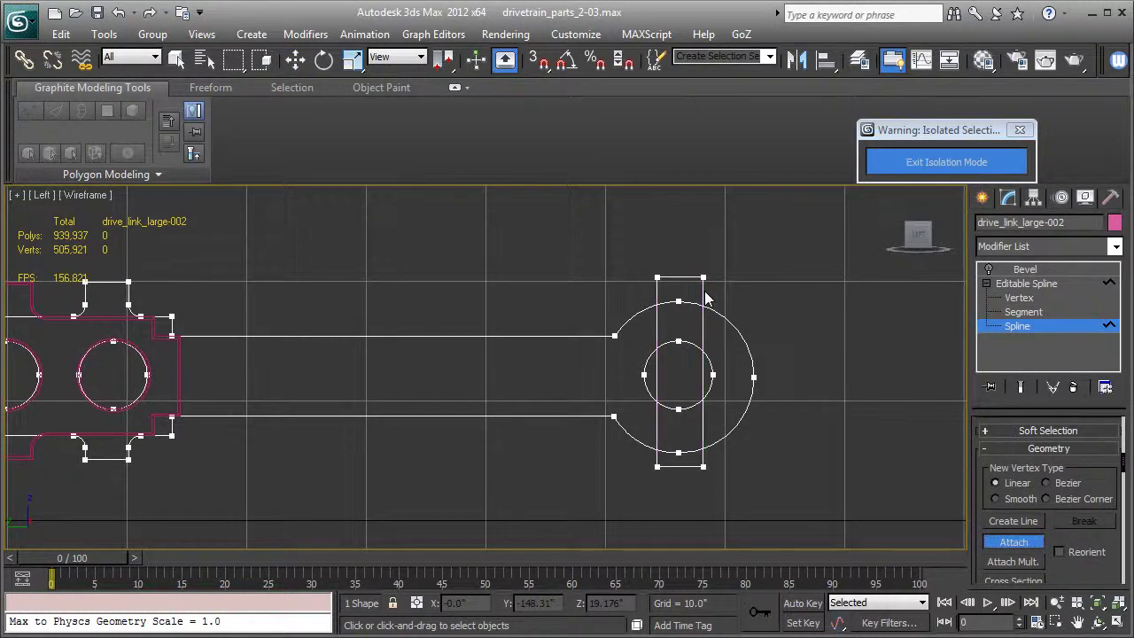
left_click(1023, 550)
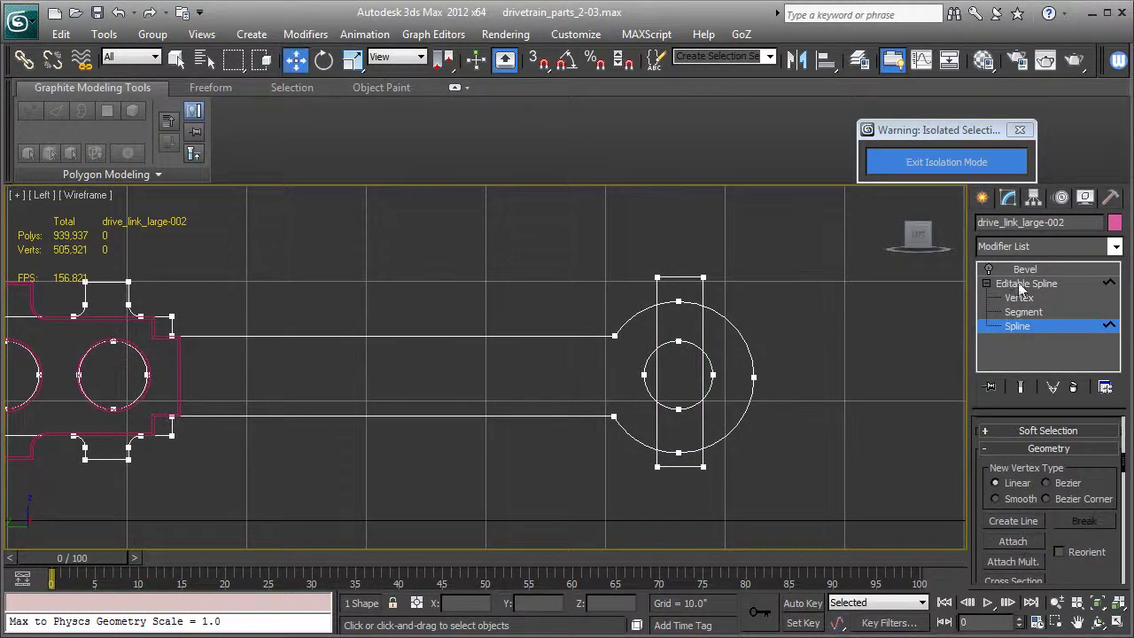
Step: Boolean-union the copied rod's outer outline with the rectangle to form lugs above and below the ring
left_click(1023, 283)
scroll(1069, 480, "down", 5)
scroll(1069, 479, "down", 5)
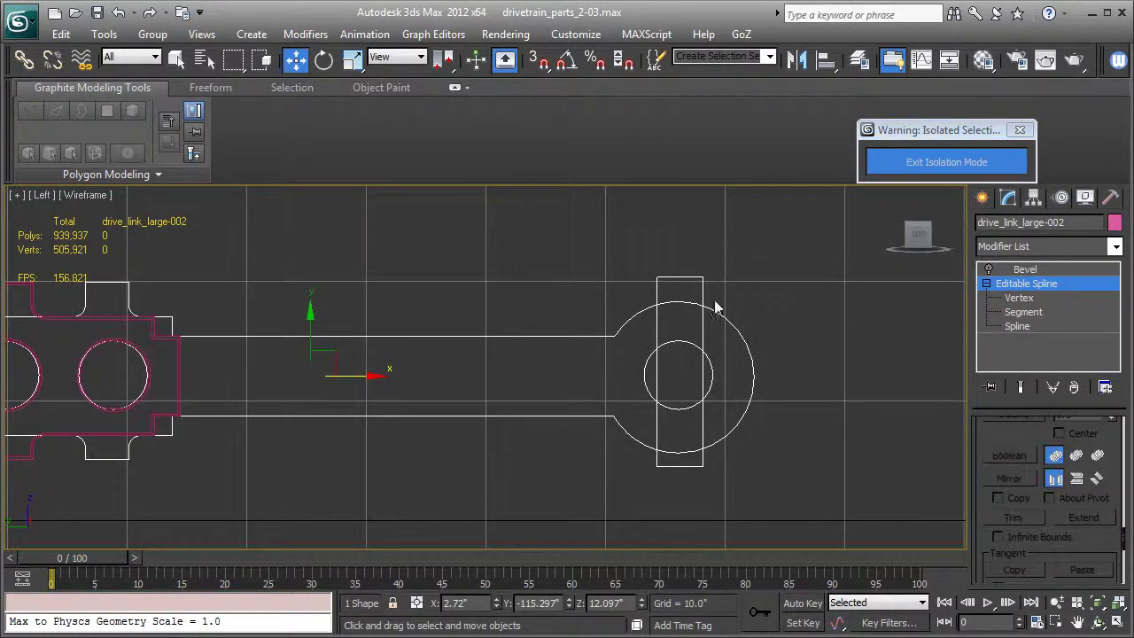
key("Page_Up")
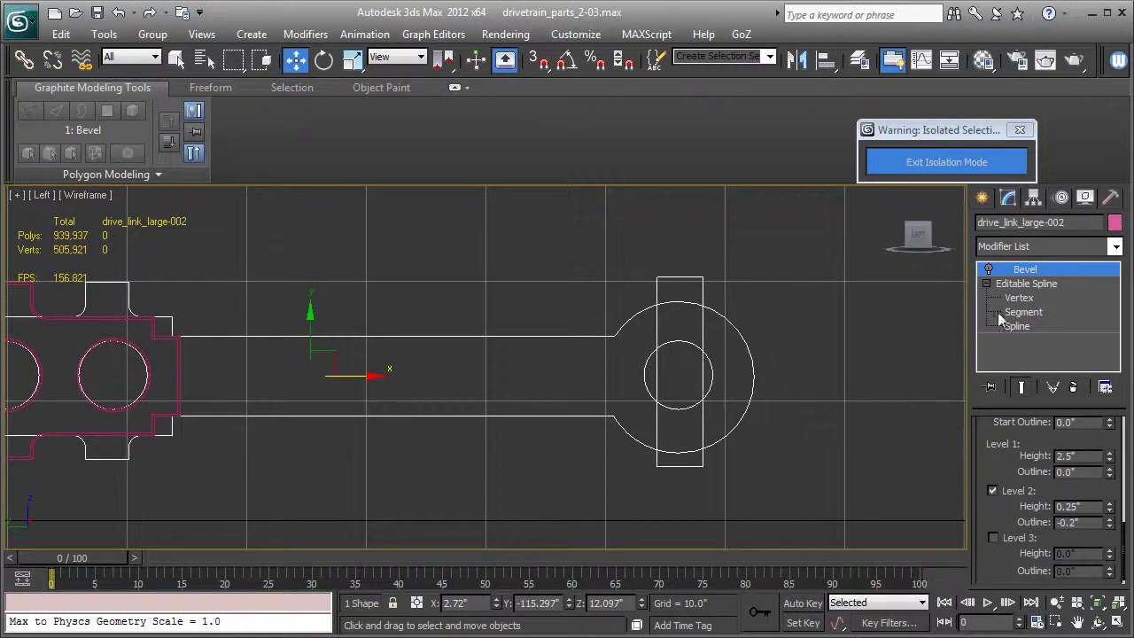
left_click(1018, 326)
left_click(750, 359)
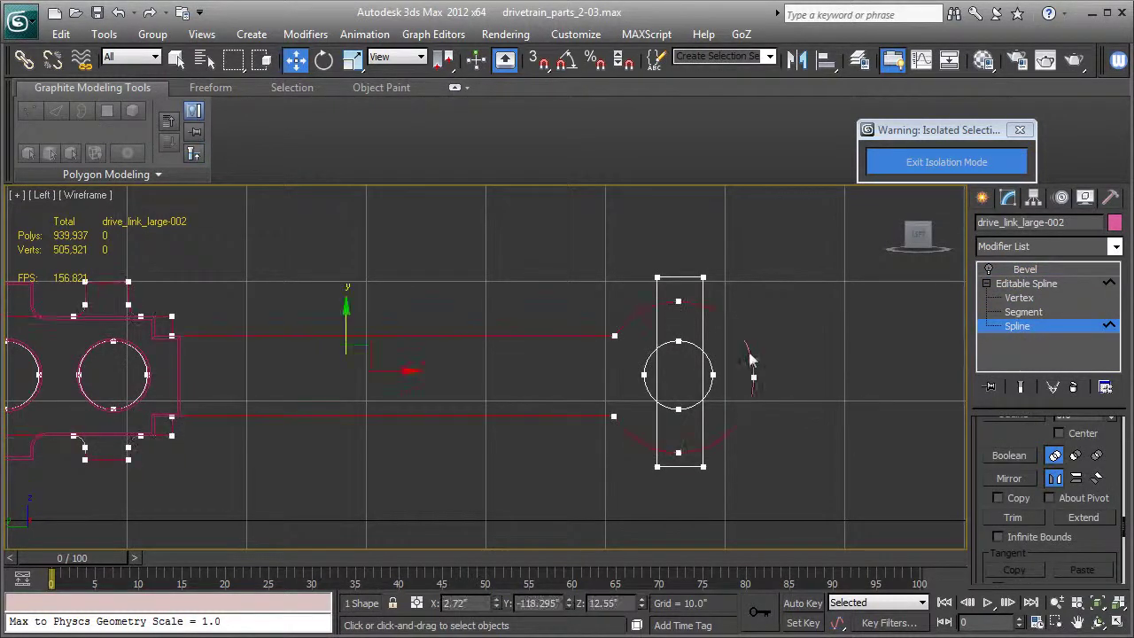
left_click(1010, 456)
left_click(700, 329)
Step: Re-enable the Bevel on the copied rod and inspect the lugged end in a shaded perspective view
left_click(1021, 279)
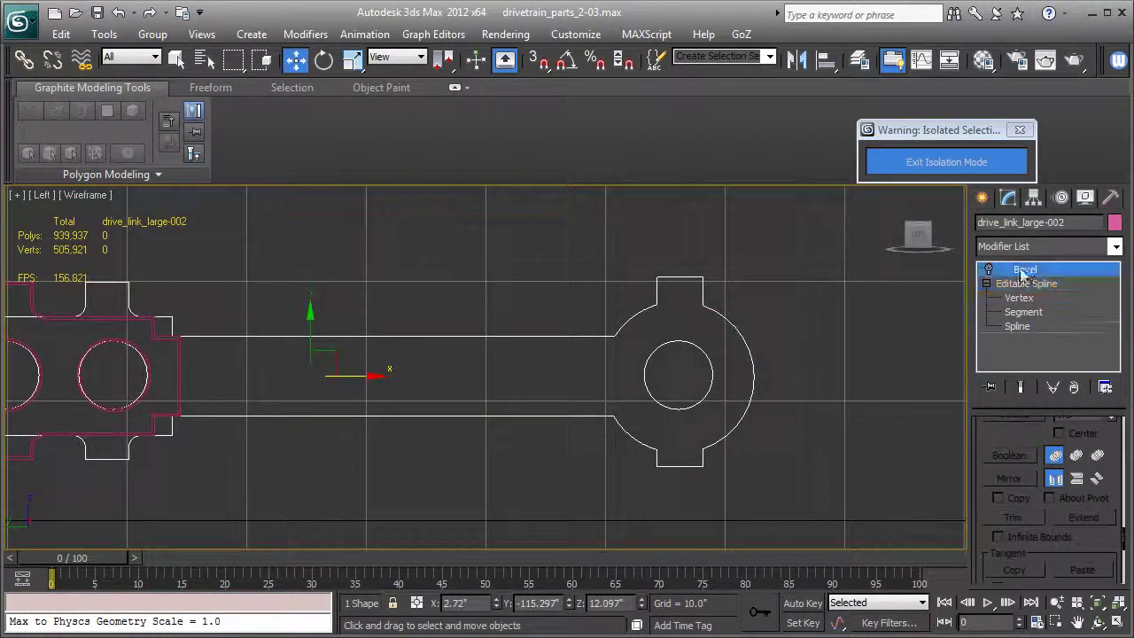
key("p")
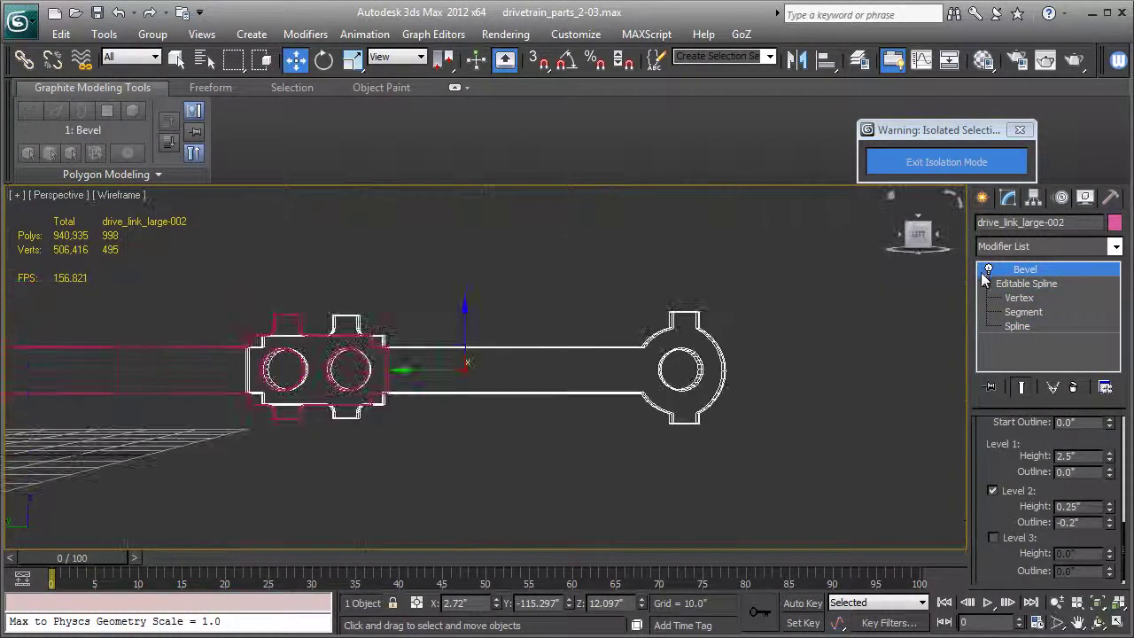
key("F3")
middle_click_drag(714, 488, 750, 532, "alt")
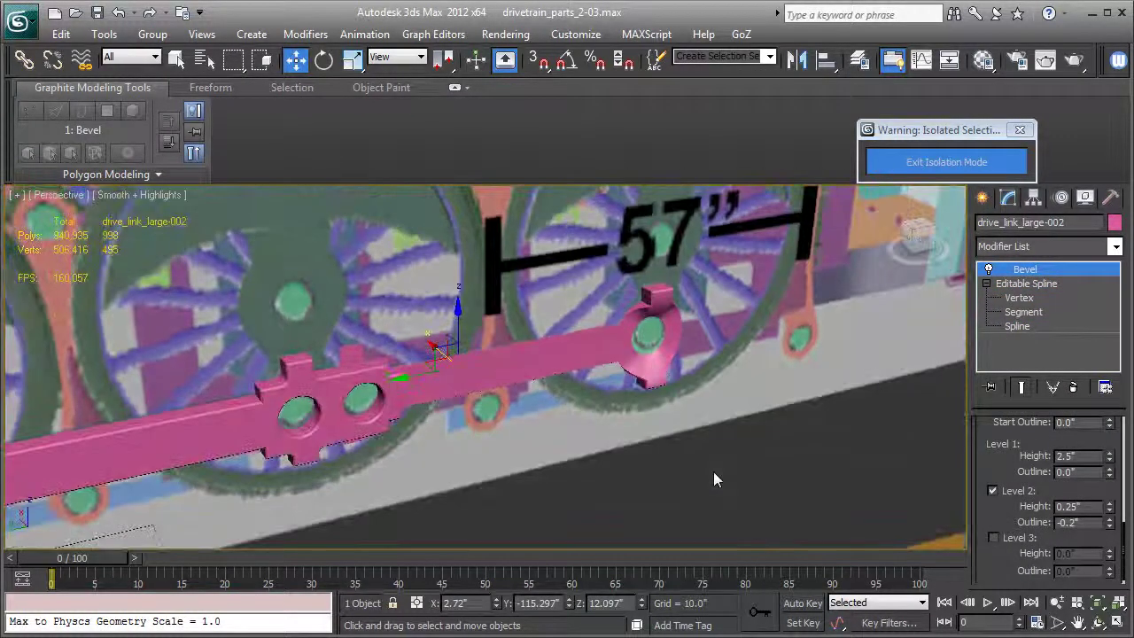
middle_click_drag(714, 478, 776, 476, "alt")
Step: Disable the Bevel and move the lug vertices in the top view into the plane of the rod's outline
left_click(989, 269)
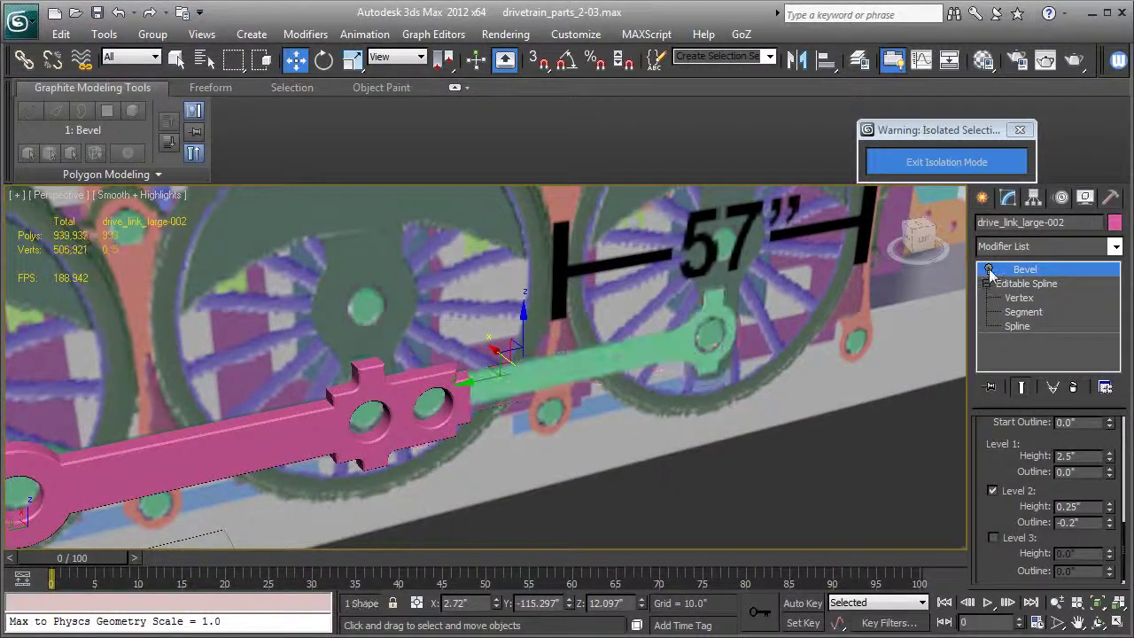
key("F3")
middle_click_drag(890, 337, 747, 464, "alt")
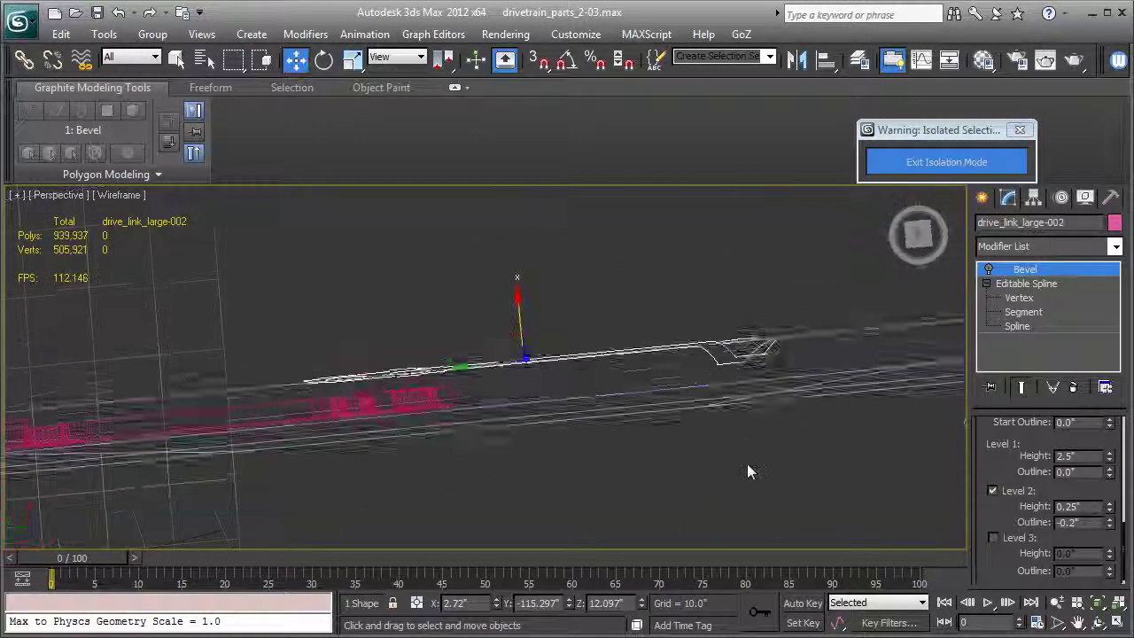
left_click(1017, 298)
left_click_drag(815, 443, 696, 361)
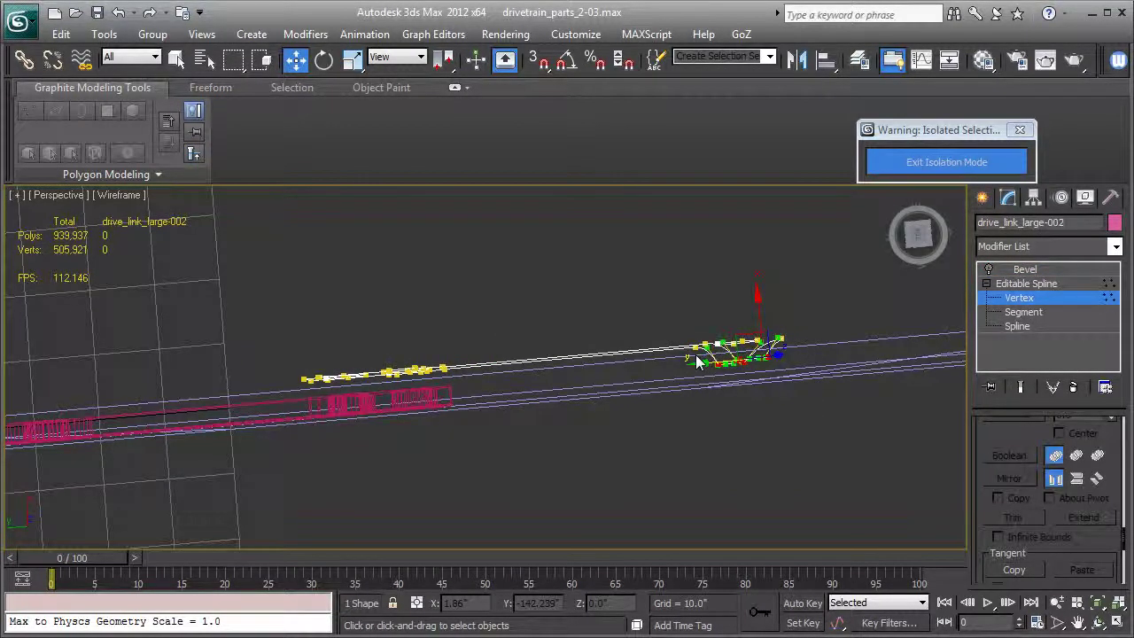
key("t")
key("z")
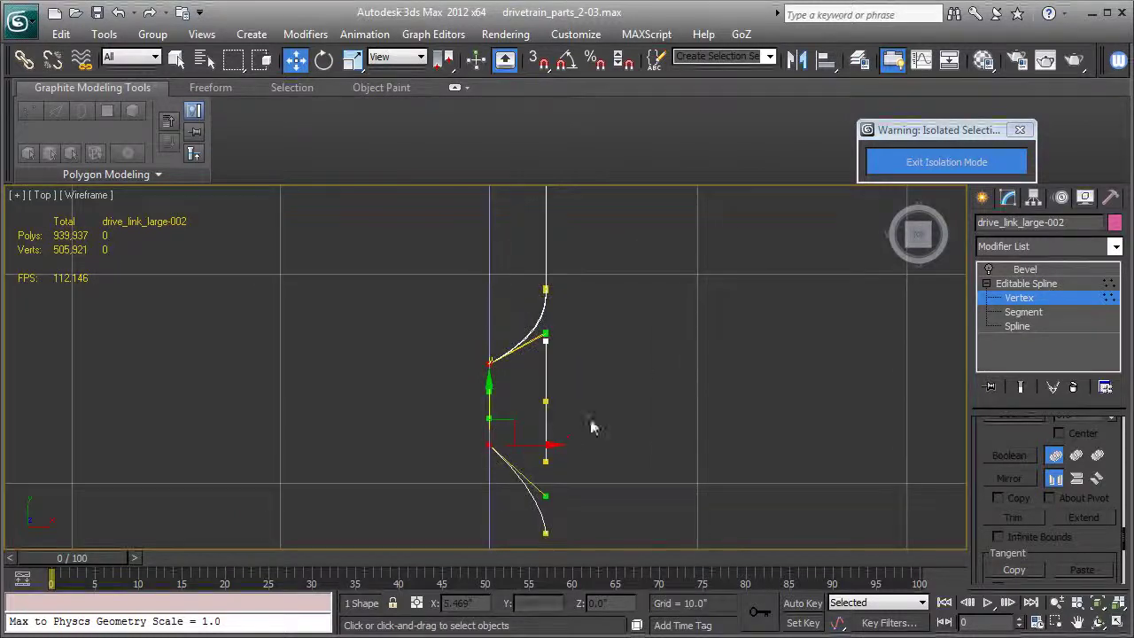
left_click_drag(539, 445, 594, 444)
Step: Convert the selected lug vertices to Corner type and check the outline in perspective
right_click(558, 396)
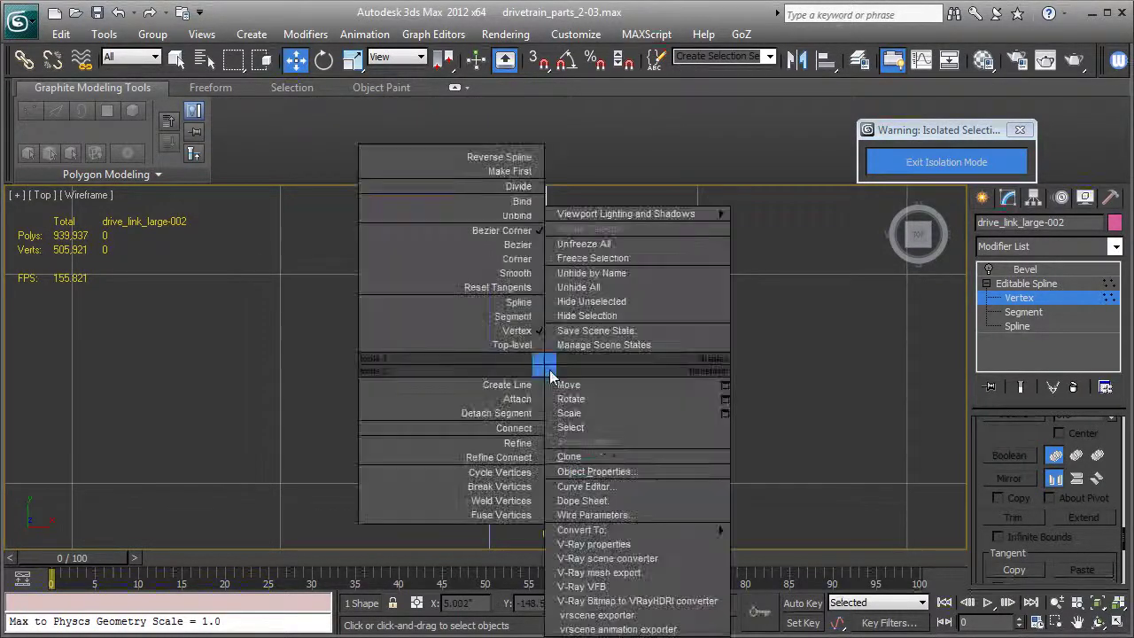
left_click(523, 264)
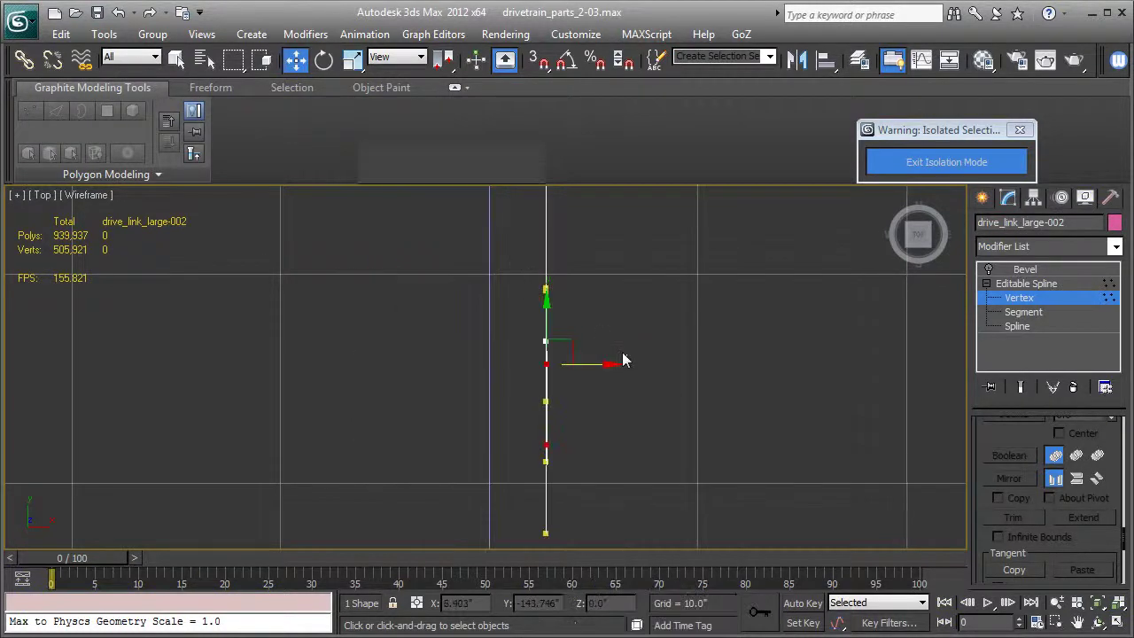
key("p")
middle_click_drag(600, 400, 700, 351, "alt")
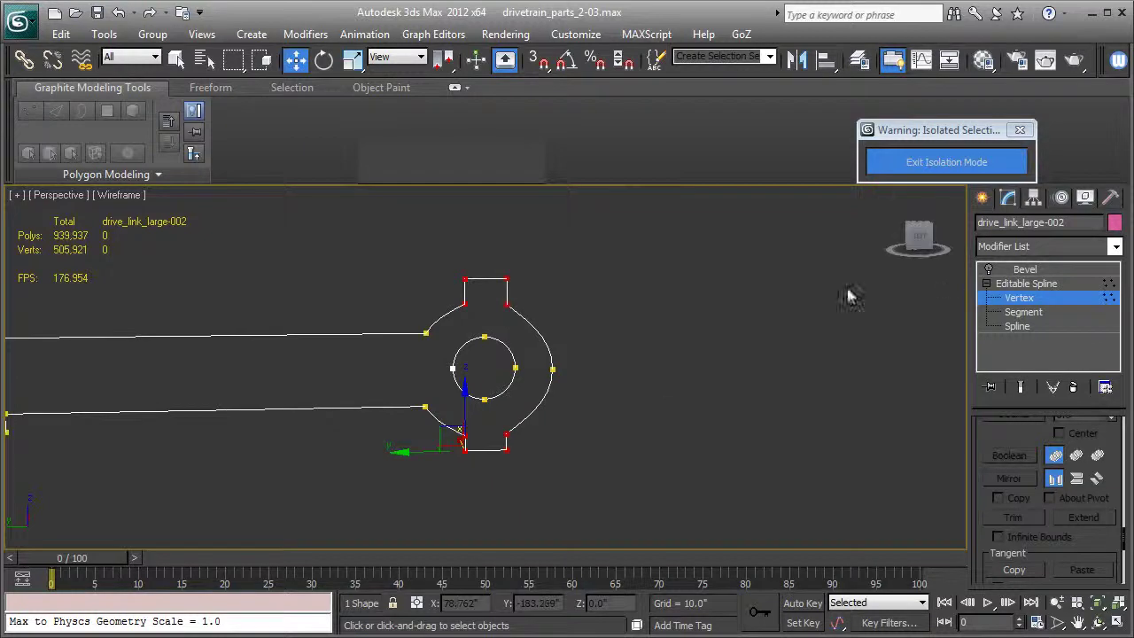
Step: Restore the copied rod's Bevel and check both coupling rods against the whole drivetrain reference in a shaded view
left_click(1006, 284)
left_click(1019, 270)
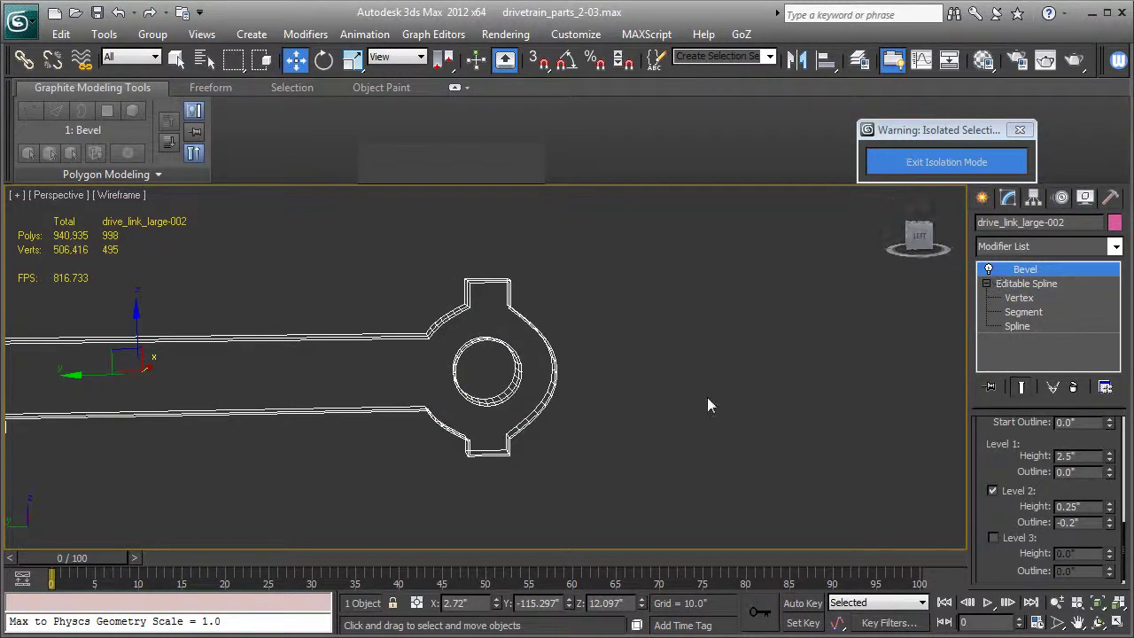
key("F3")
scroll(636, 404, "down", 8)
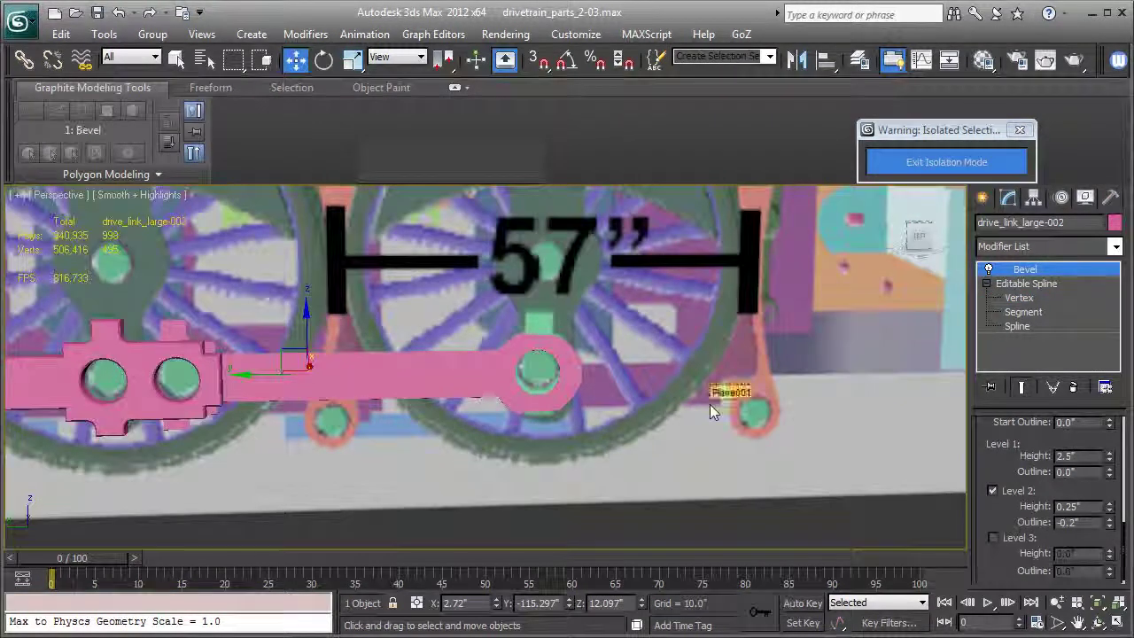
middle_click_drag(729, 403, 751, 398)
scroll(751, 398, "down", 3)
middle_click_drag(498, 397, 635, 417)
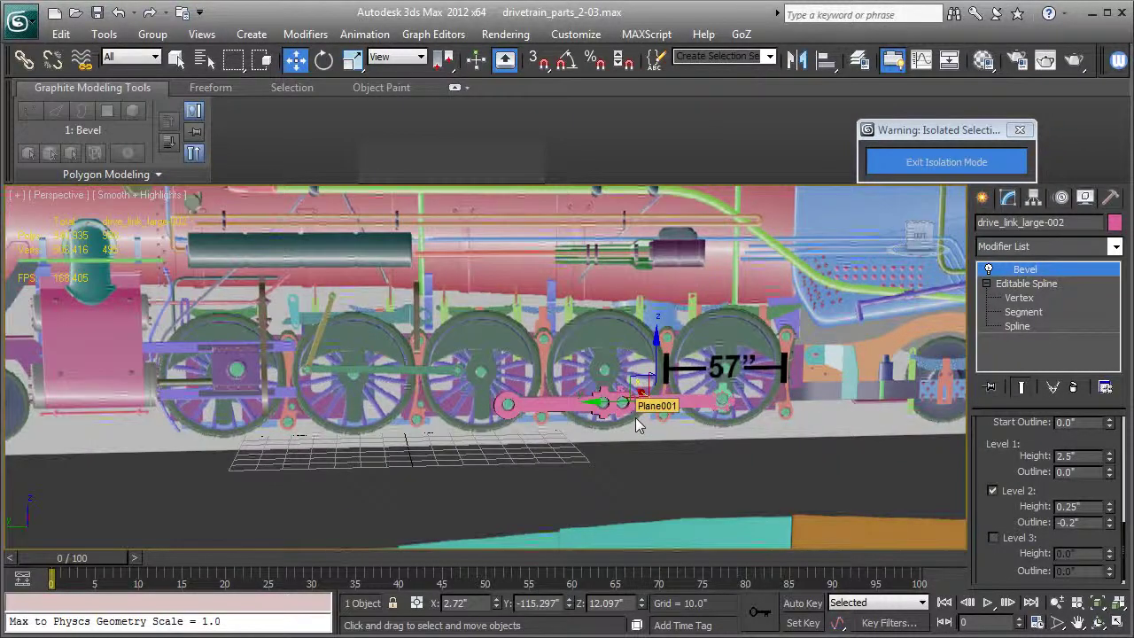